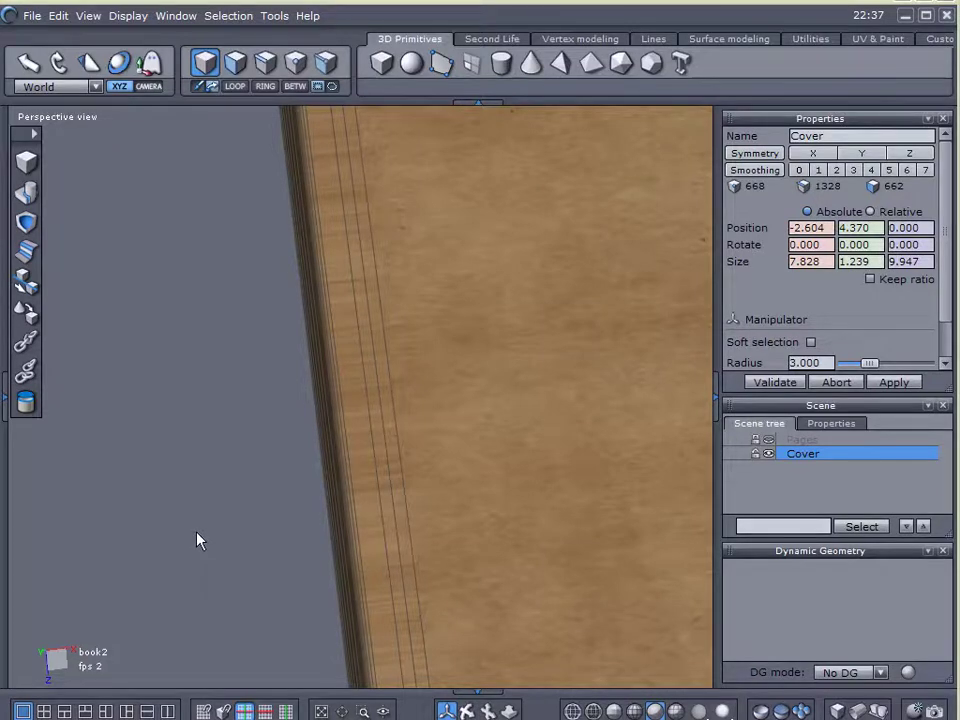
- Examine the narrow crease strips on the front of the book cover next to the spine from several close angles
{"action": "middle_click_drag", "start_coordinate": [197, 540], "coordinate": [291, 433]}
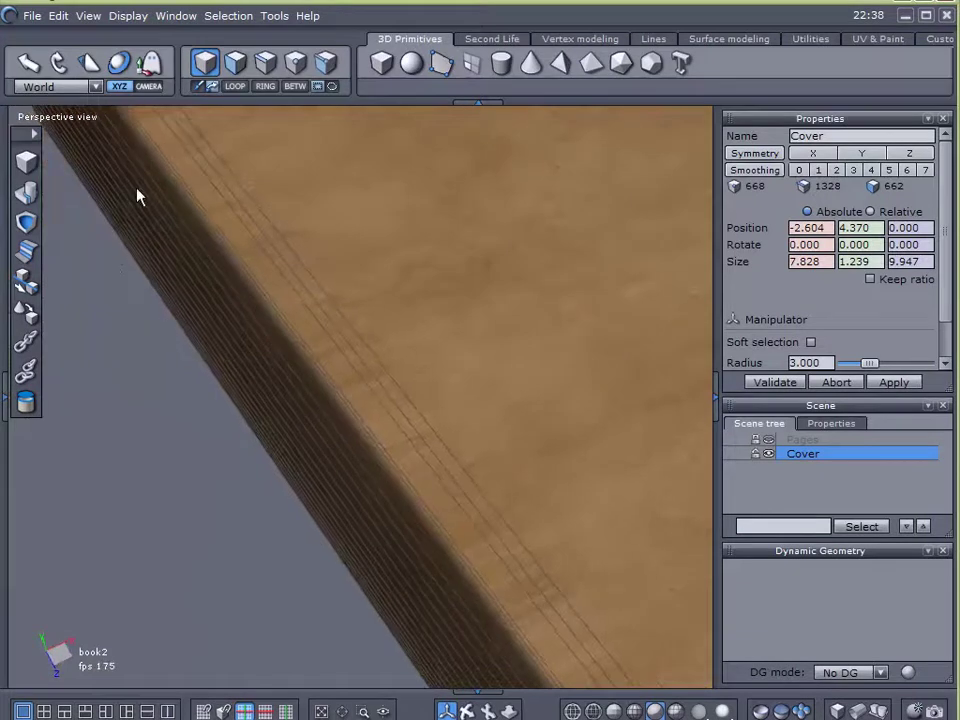
{"action": "middle_click_drag", "start_coordinate": [214, 394], "coordinate": [283, 435]}
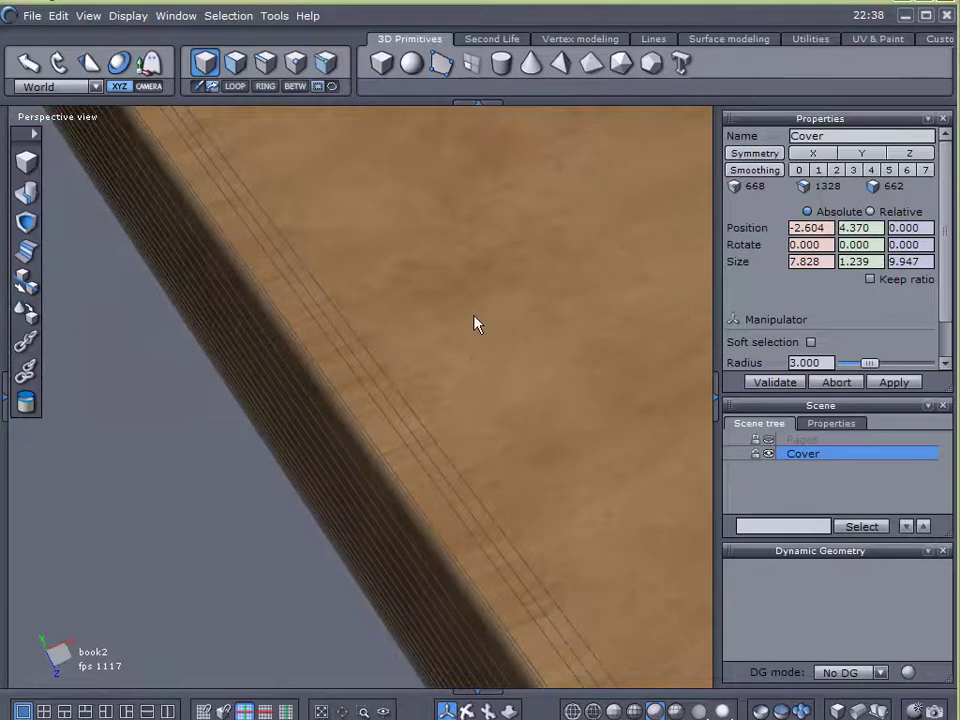
{"action": "scroll", "coordinate": [480, 322], "scroll_direction": "down", "scroll_amount": 3}
{"action": "middle_click_drag", "start_coordinate": [529, 315], "coordinate": [474, 264]}
{"action": "scroll", "coordinate": [251, 373], "scroll_direction": "up", "scroll_amount": 3}
{"action": "middle_click_drag", "start_coordinate": [251, 372], "coordinate": [415, 342]}
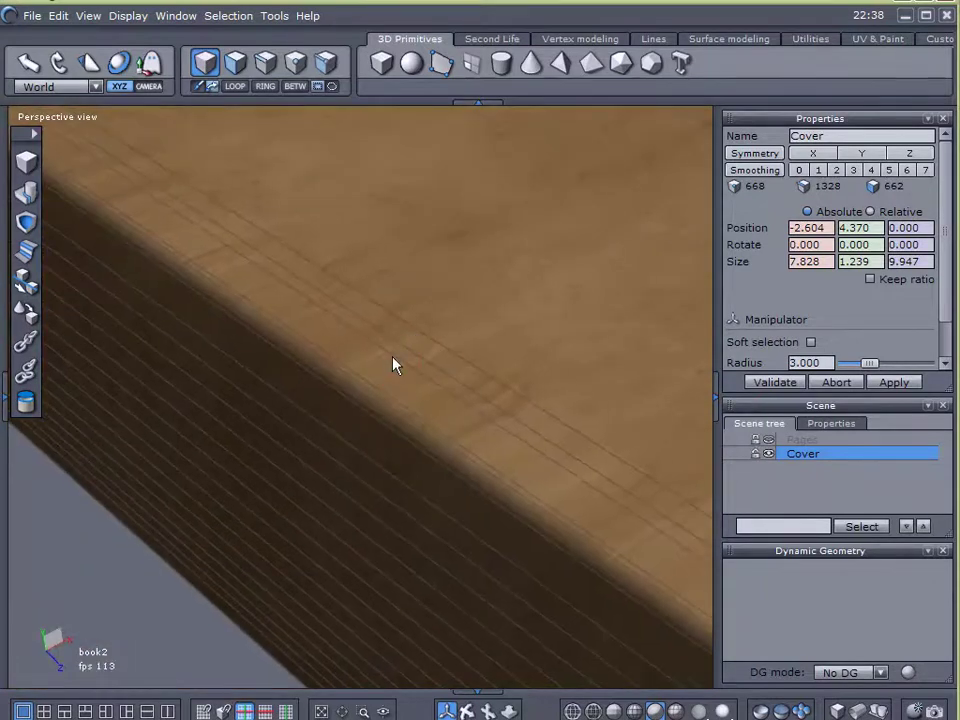
{"action": "middle_click_drag", "start_coordinate": [427, 399], "coordinate": [395, 426]}
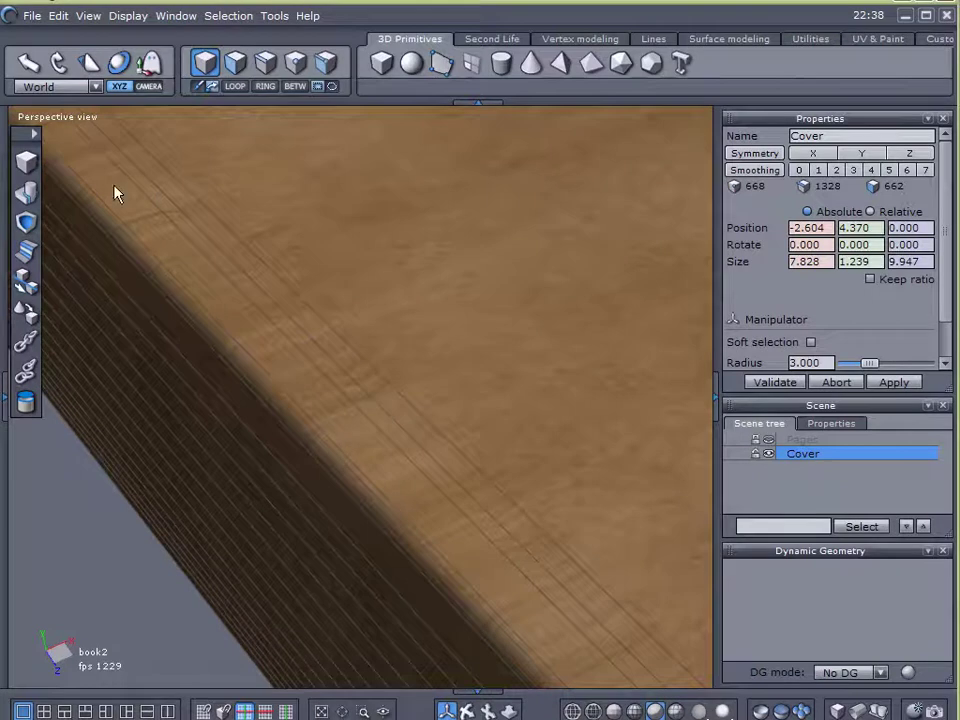
- Select the narrow lengthwise faces of the cover that form the crease between the spine and the large front face
{"action": "left_click", "coordinate": [238, 66]}
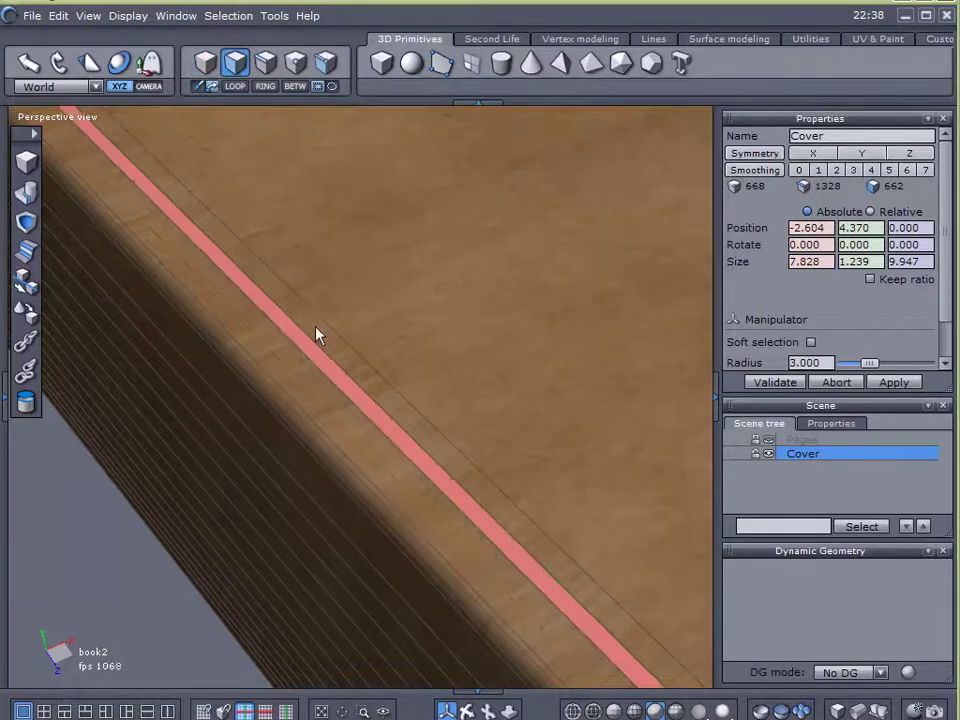
{"action": "left_click", "coordinate": [446, 294]}
{"action": "left_click", "coordinate": [204, 579]}
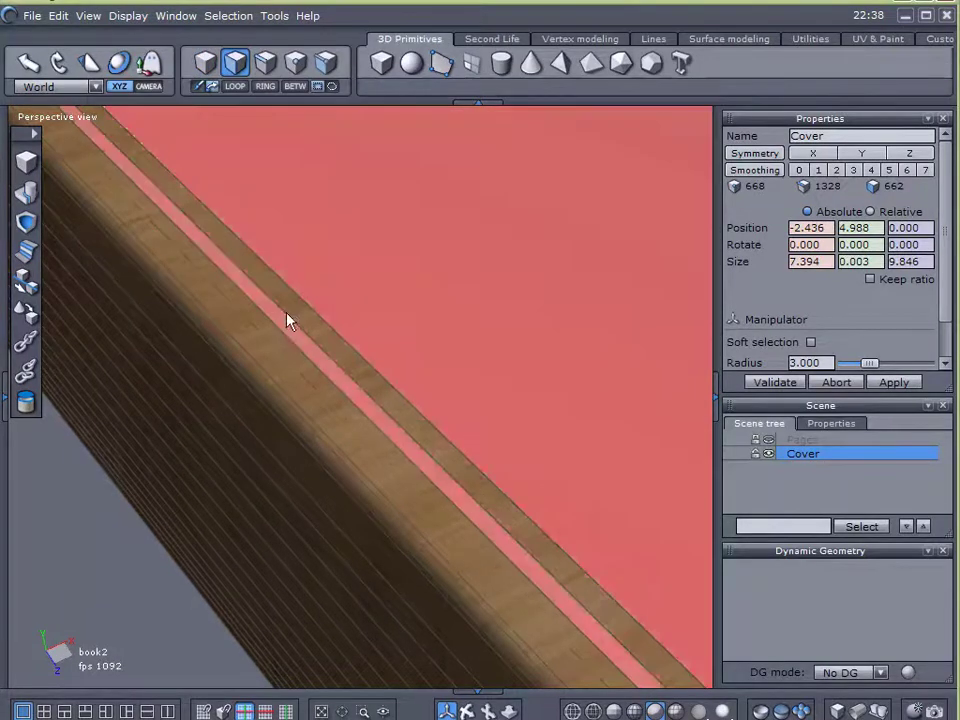
{"action": "left_click", "coordinate": [294, 321]}
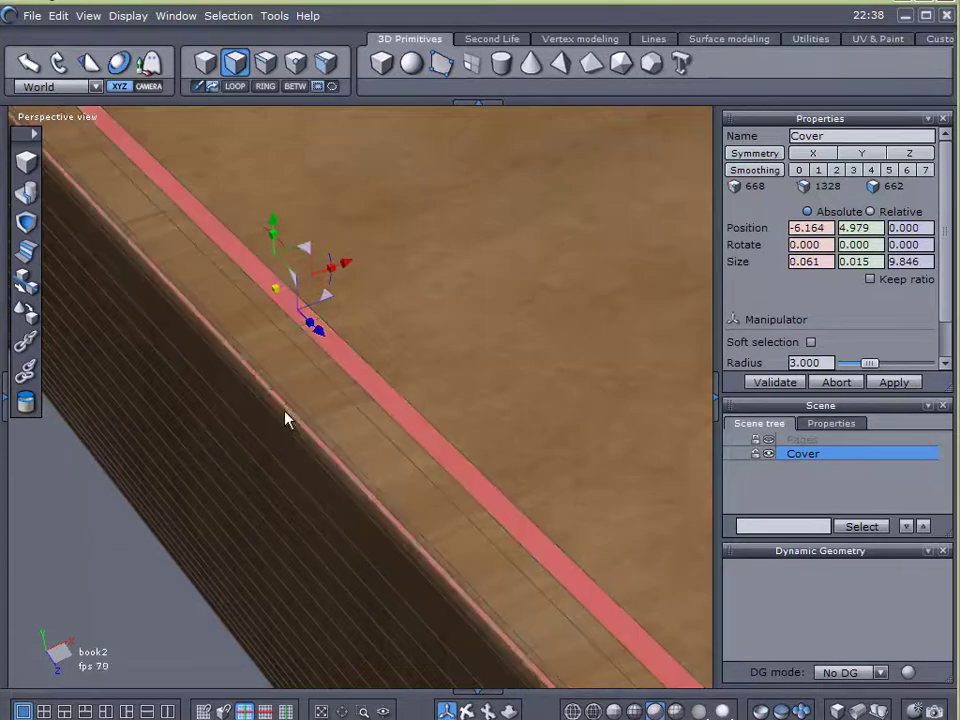
{"action": "left_click_drag", "start_coordinate": [287, 414], "coordinate": [373, 390]}
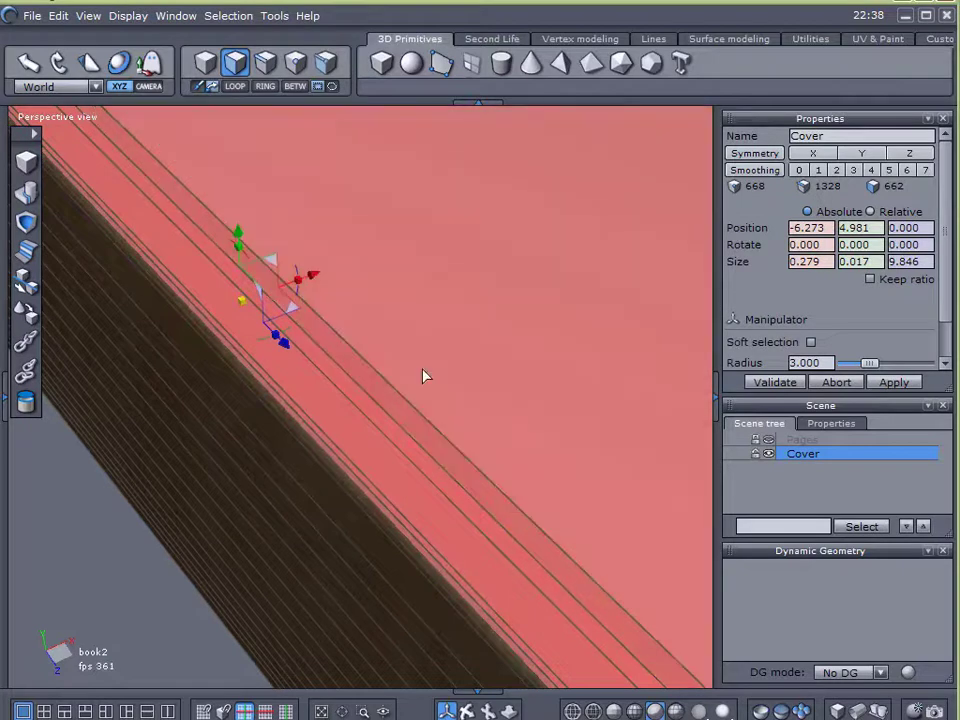
{"action": "mouse_move", "coordinate": [521, 318]}
{"action": "left_mouse_down"}
{"action": "mouse_move", "coordinate": [430, 383]}
{"action": "mouse_move", "coordinate": [430, 362]}
{"action": "mouse_move", "coordinate": [430, 390]}
{"action": "left_mouse_up"}
{"action": "mouse_move", "coordinate": [407, 432]}
{"action": "left_mouse_down"}
{"action": "mouse_move", "coordinate": [510, 381]}
{"action": "mouse_move", "coordinate": [591, 302]}
{"action": "mouse_move", "coordinate": [605, 306]}
{"action": "mouse_move", "coordinate": [607, 326]}
{"action": "left_mouse_up"}
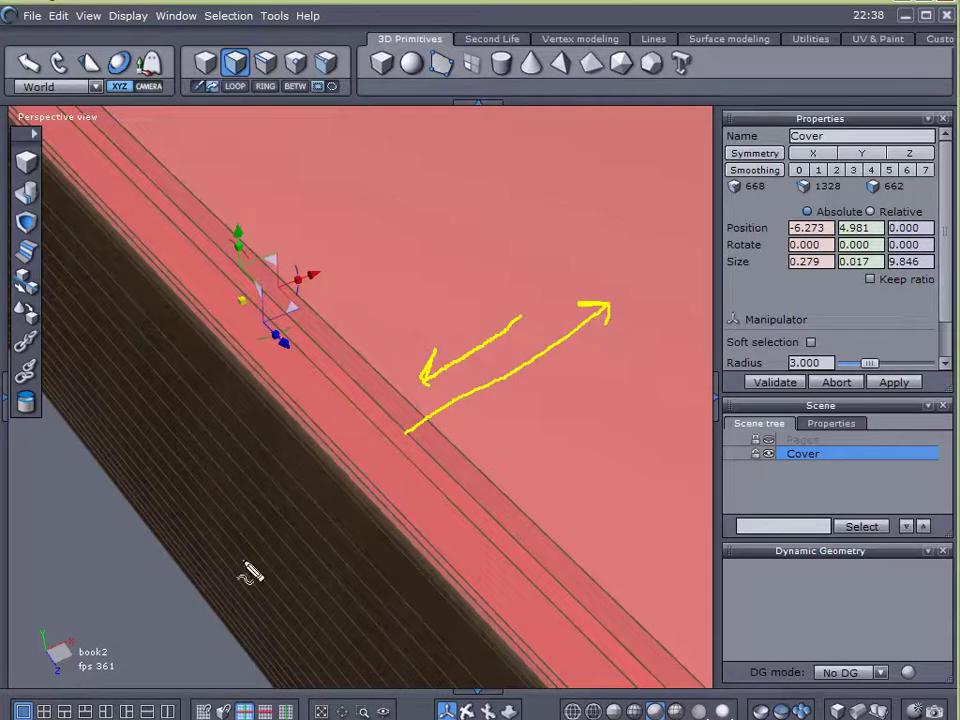
{"action": "key", "text": "Escape"}
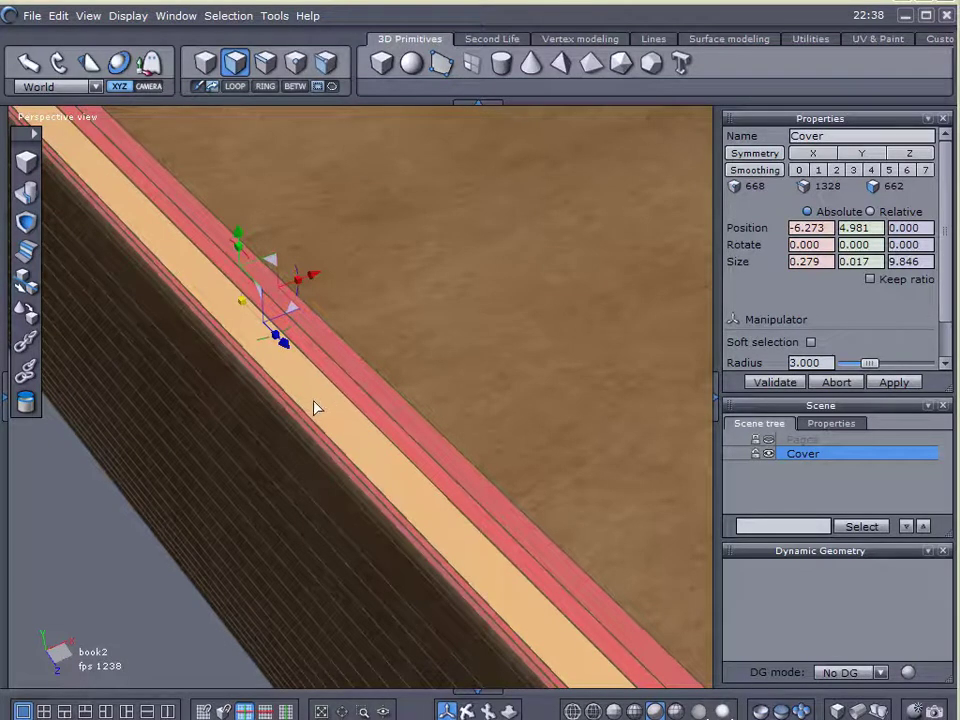
{"action": "left_click", "coordinate": [5, 398]}
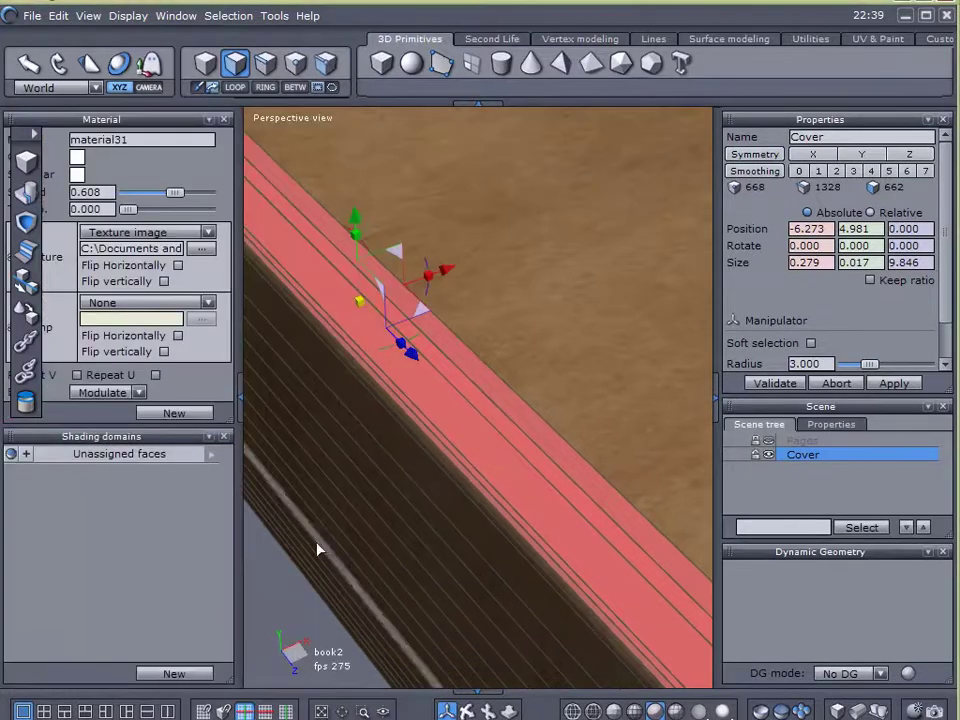
{"action": "left_click", "coordinate": [238, 402]}
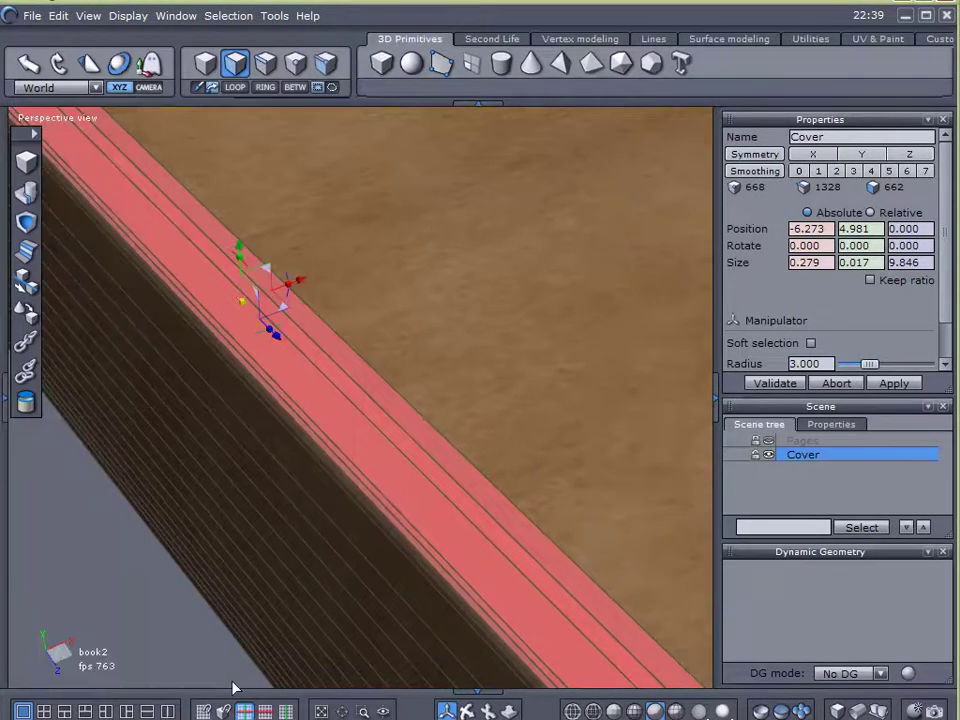
- Split the workspace into side-by-side perspective and UV views, with the UV view closing in on the crease strips
{"action": "left_click", "coordinate": [155, 710]}
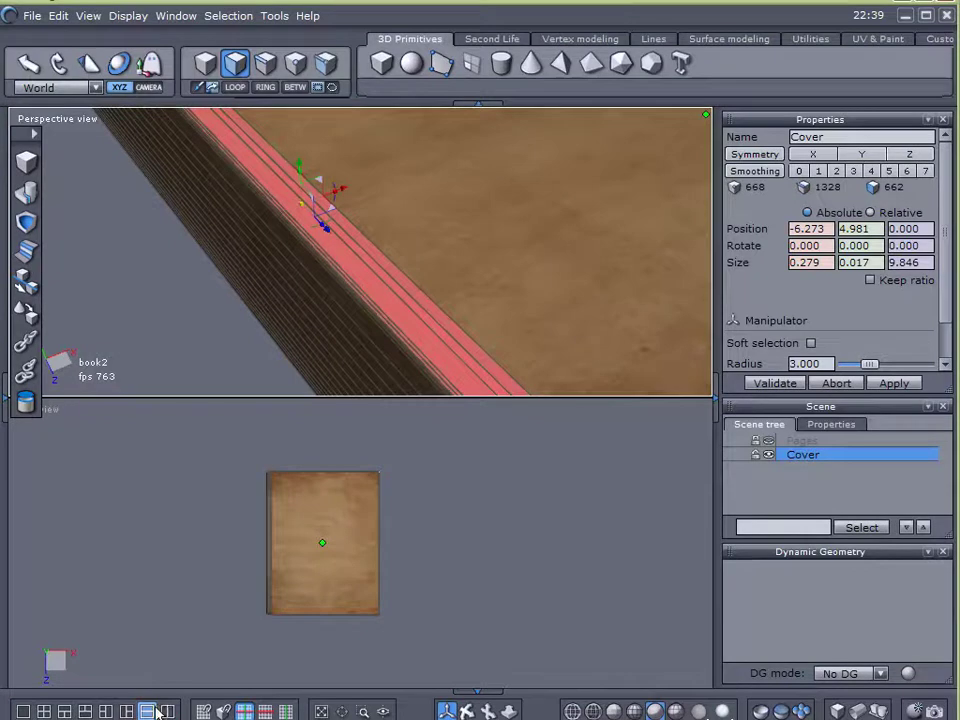
{"action": "left_click", "coordinate": [167, 711]}
{"action": "scroll", "coordinate": [441, 407], "scroll_direction": "up", "scroll_amount": 3}
{"action": "scroll", "coordinate": [443, 410], "scroll_direction": "up", "scroll_amount": 5}
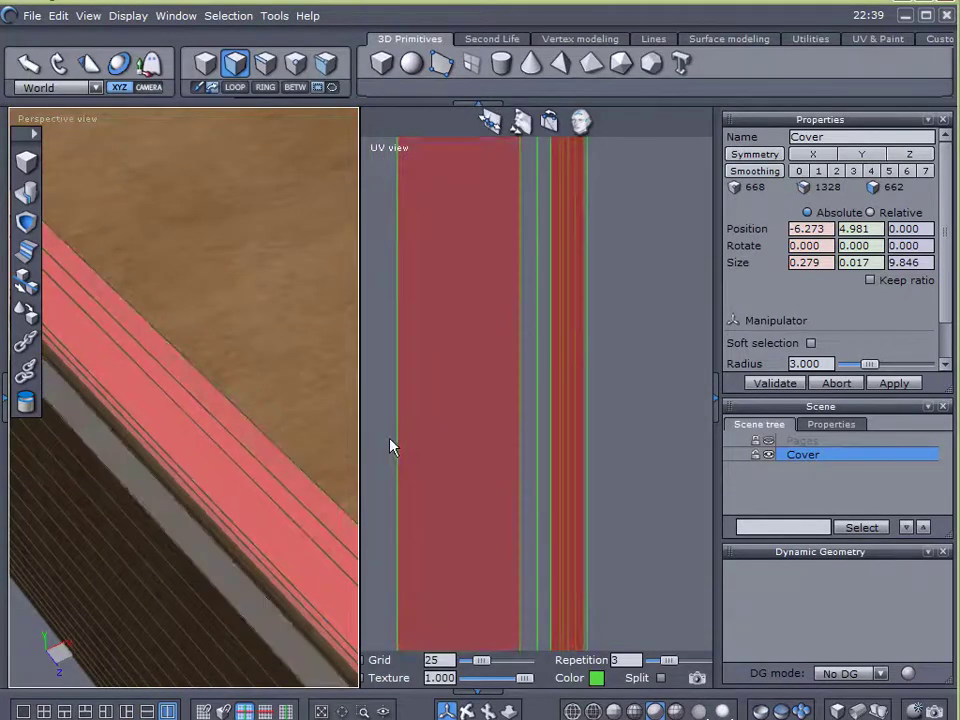
- Select the cover's large front face and move its UVs outward, clear of the narrow crease strips
{"action": "left_click", "coordinate": [430, 455]}
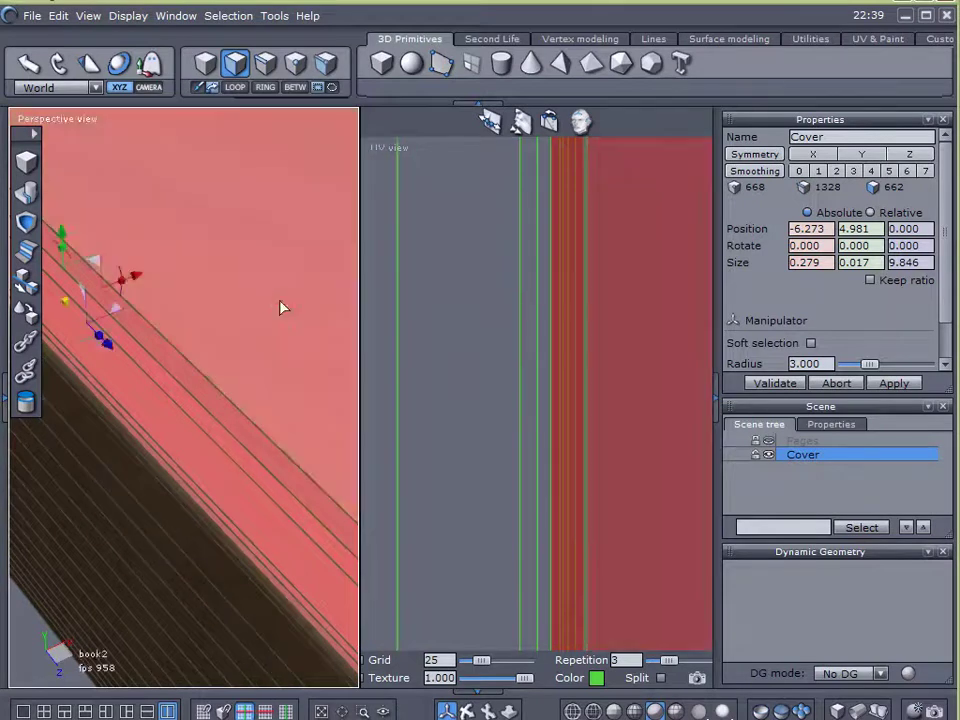
{"action": "left_click", "coordinate": [279, 300]}
{"action": "scroll", "coordinate": [607, 436], "scroll_direction": "down", "scroll_amount": 3}
{"action": "scroll", "coordinate": [617, 436], "scroll_direction": "down", "scroll_amount": 4}
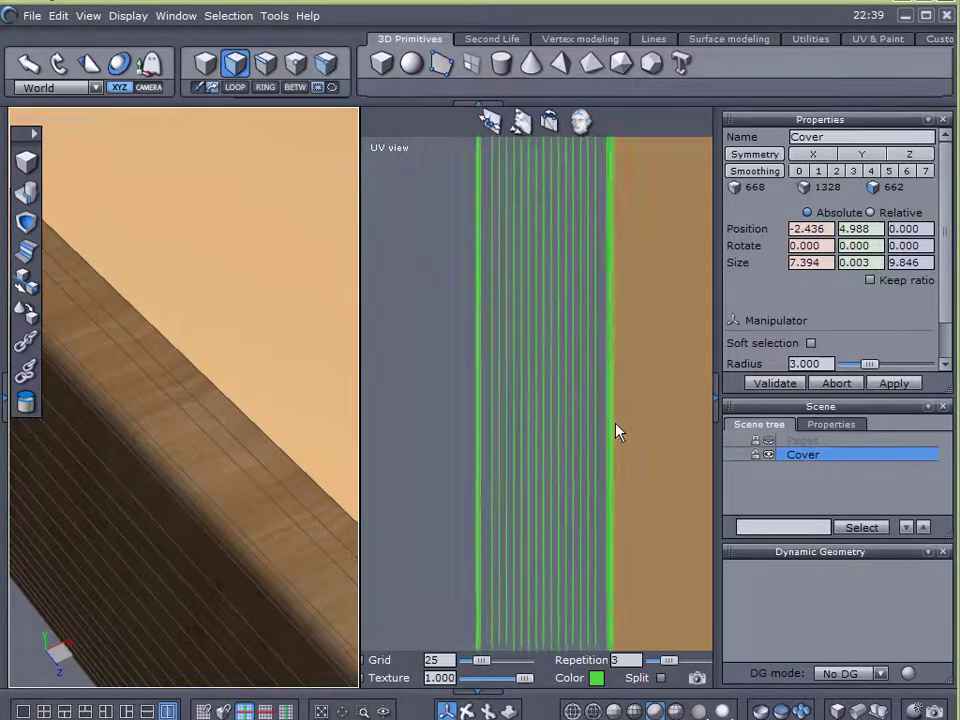
{"action": "left_click", "coordinate": [619, 431]}
{"action": "middle_click_drag", "start_coordinate": [527, 445], "coordinate": [397, 441]}
{"action": "left_click_drag", "start_coordinate": [536, 416], "coordinate": [664, 416]}
{"action": "middle_click_drag", "start_coordinate": [490, 426], "coordinate": [664, 400]}
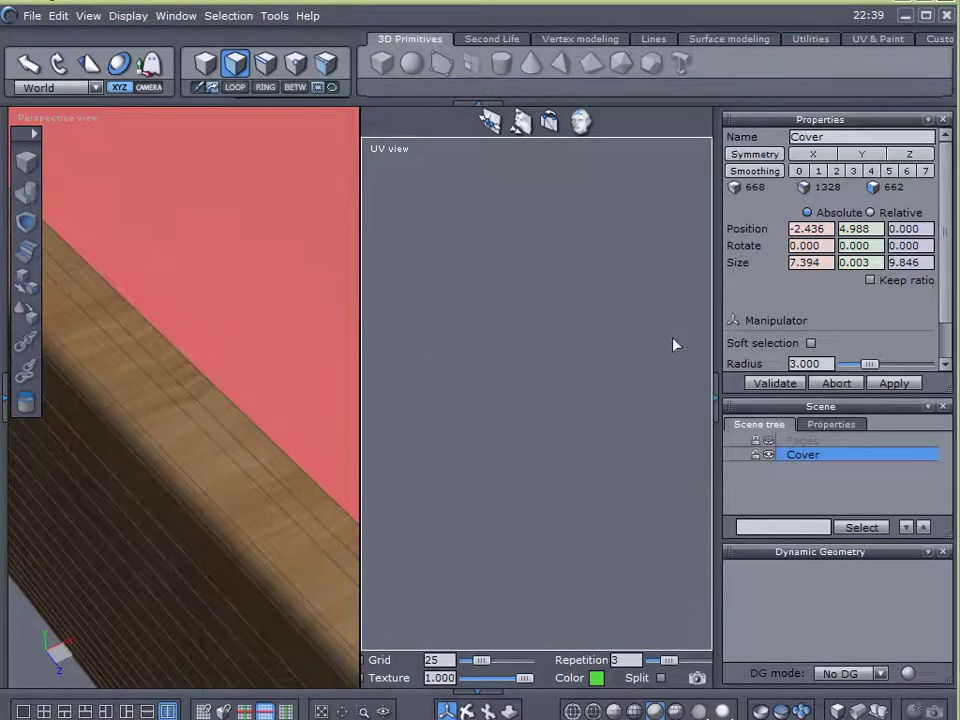
{"action": "middle_click_drag", "start_coordinate": [581, 234], "coordinate": [552, 343]}
- Locate the crease strips in the UV layout and select their lengthwise edges in edge selection mode
{"action": "left_click_drag", "start_coordinate": [274, 440], "coordinate": [199, 514]}
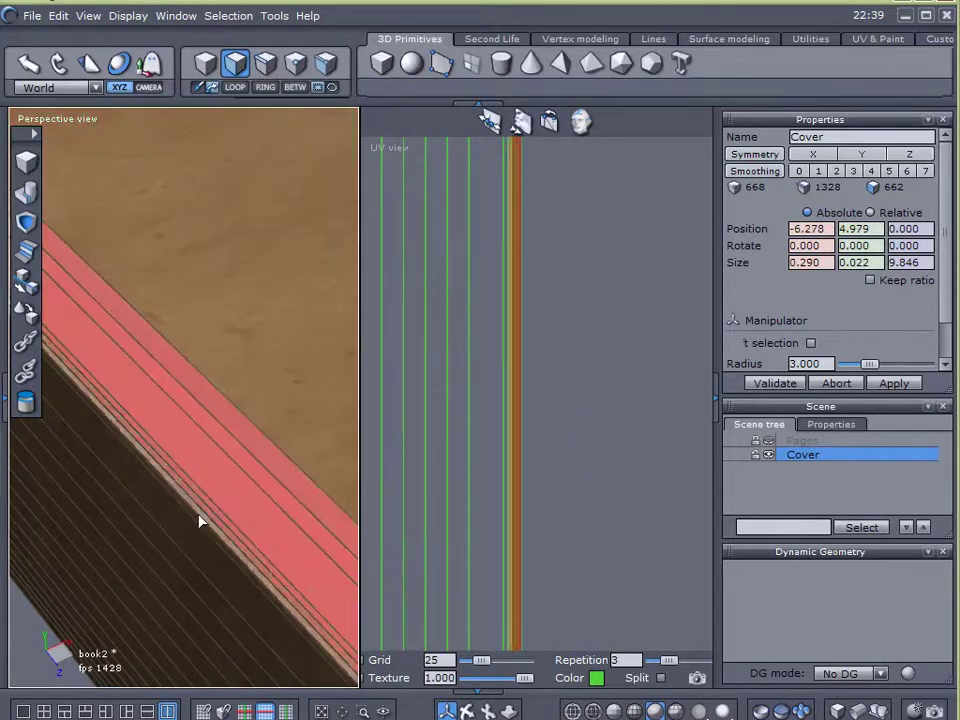
{"action": "scroll", "coordinate": [504, 470], "scroll_direction": "up", "scroll_amount": 5}
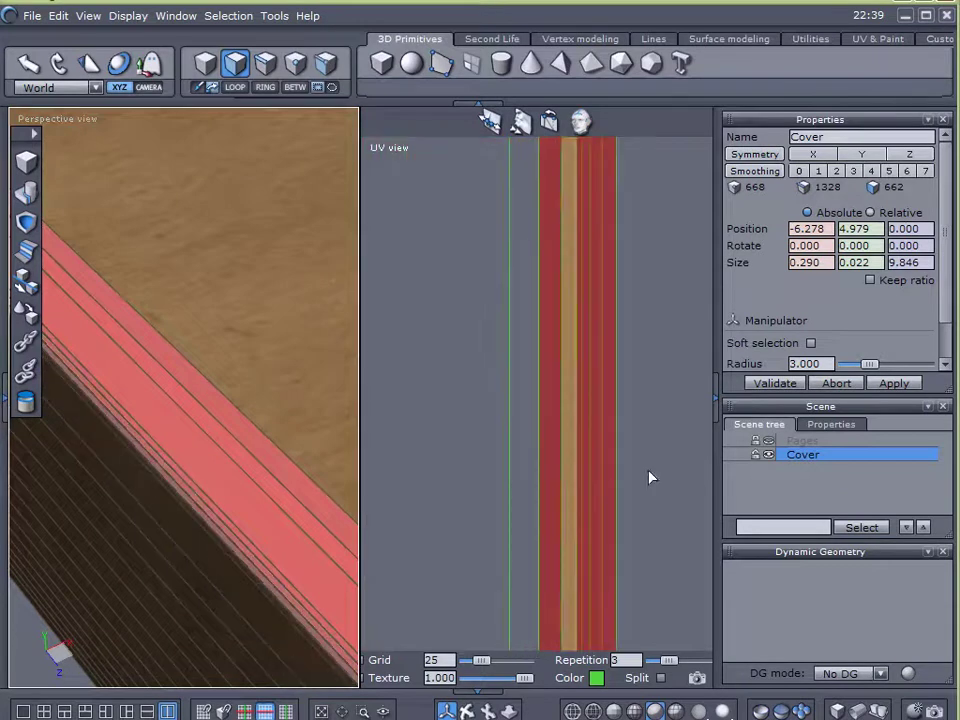
{"action": "left_click", "coordinate": [266, 64]}
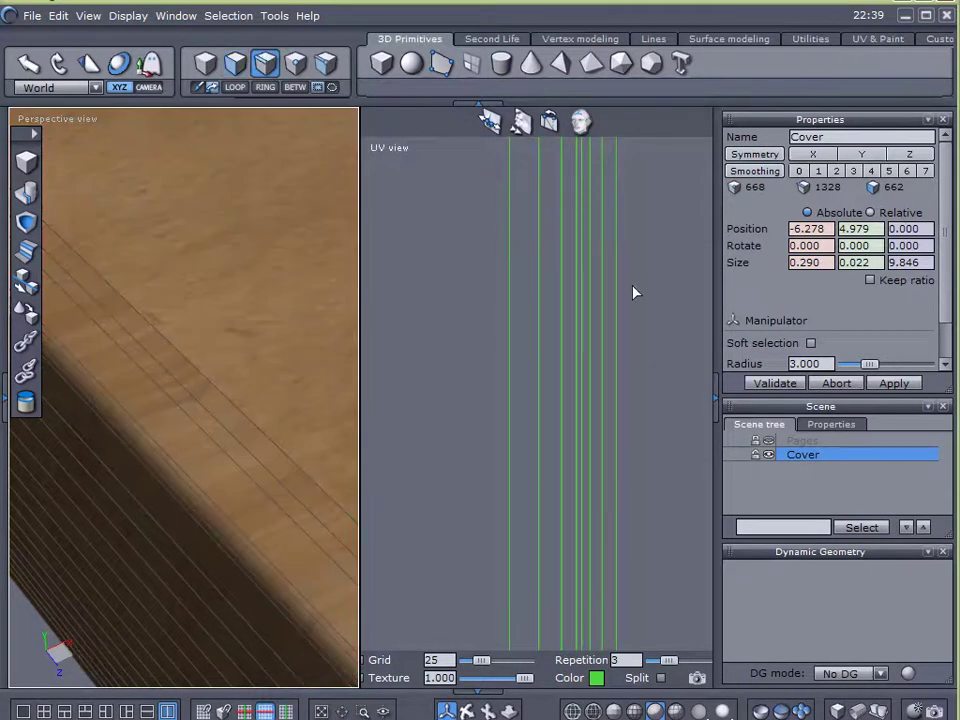
{"action": "left_click", "coordinate": [219, 510]}
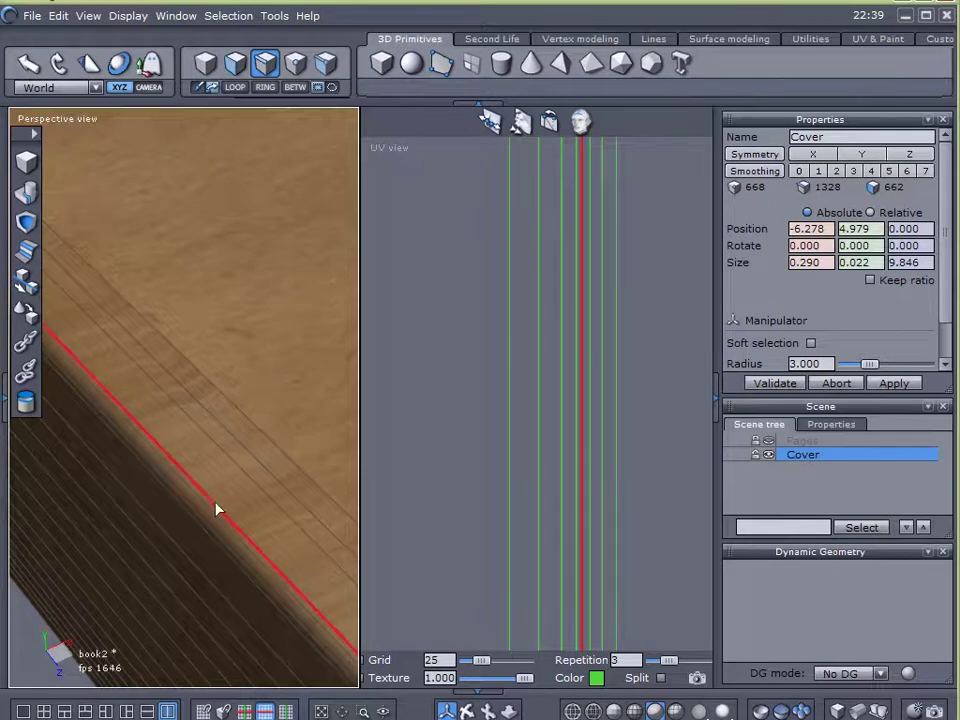
{"action": "left_click", "coordinate": [207, 515]}
{"action": "left_click", "coordinate": [218, 516], "text": "shift"}
{"action": "left_click", "coordinate": [225, 511], "text": "shift"}
{"action": "left_click_drag", "start_coordinate": [229, 517], "coordinate": [308, 480]}
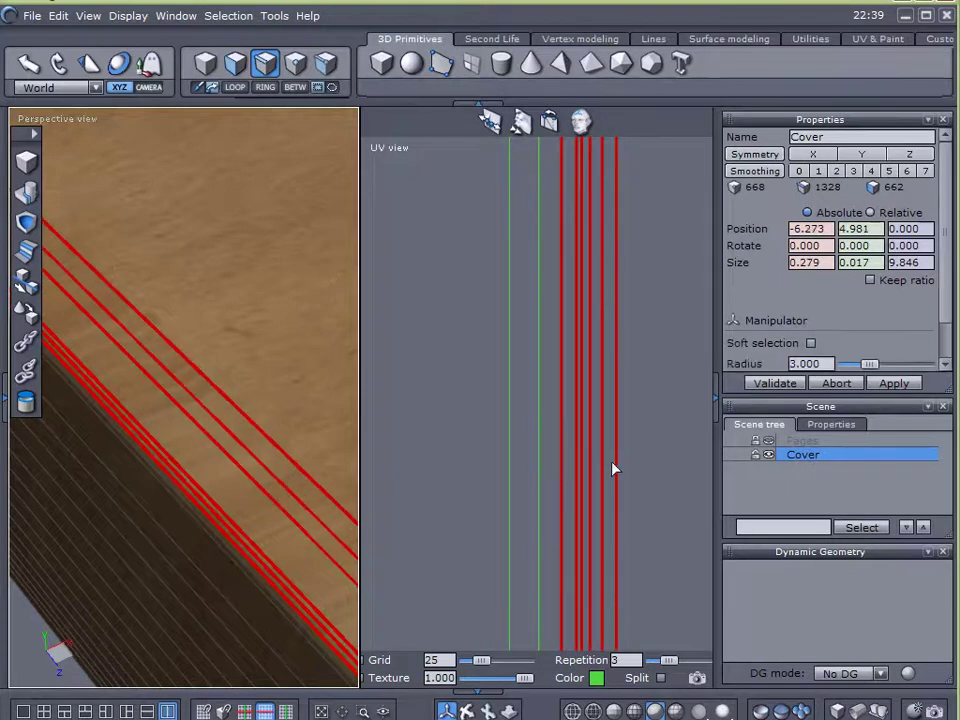
- Shift the selected crease edges slightly outward in the UV layout to widen the strip before them
{"action": "left_click_drag", "start_coordinate": [617, 462], "coordinate": [629, 467]}
{"action": "scroll", "coordinate": [662, 318], "scroll_direction": "down", "scroll_amount": 5}
{"action": "middle_click_drag", "start_coordinate": [670, 263], "coordinate": [556, 620]}
{"action": "middle_click_drag", "start_coordinate": [653, 538], "coordinate": [652, 404]}
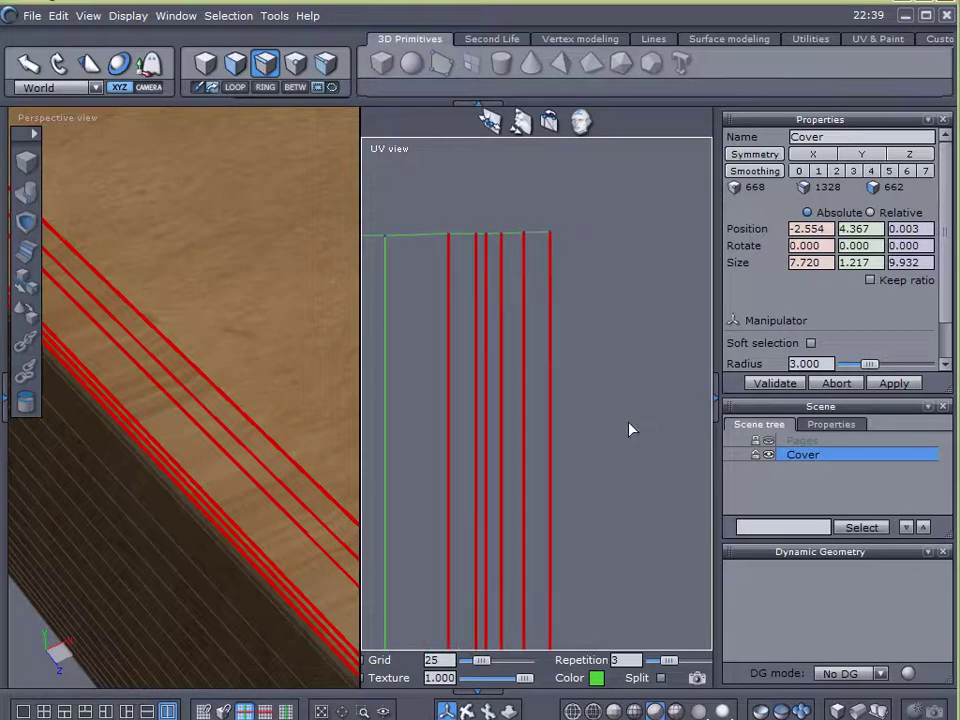
- Widen the next UV strips by dropping the innermost edge from the selection before each outward shift of the remaining edges
{"action": "left_click", "coordinate": [613, 295]}
{"action": "left_click_drag", "start_coordinate": [563, 295], "coordinate": [478, 300]}
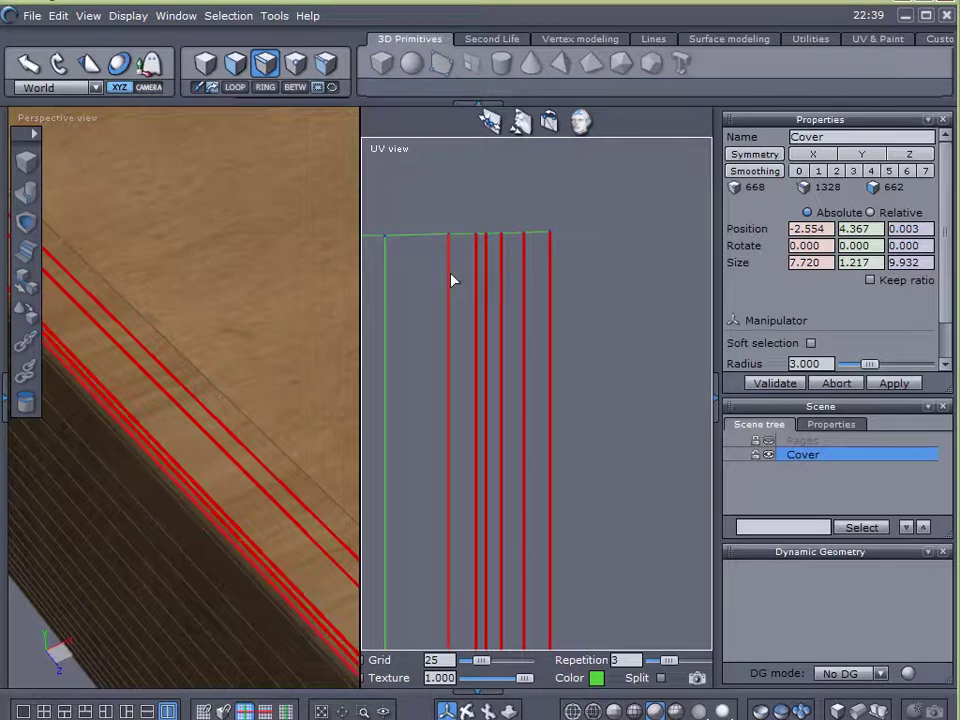
{"action": "left_click", "coordinate": [549, 287]}
{"action": "left_click_drag", "start_coordinate": [551, 292], "coordinate": [608, 291]}
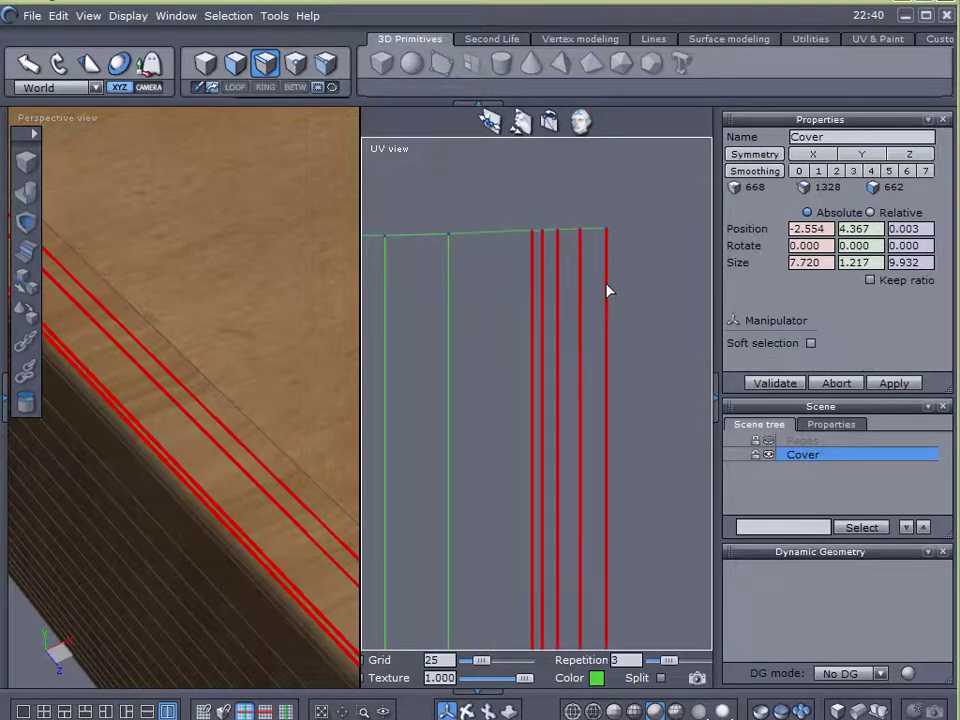
{"action": "left_click", "coordinate": [535, 286], "text": "ctrl"}
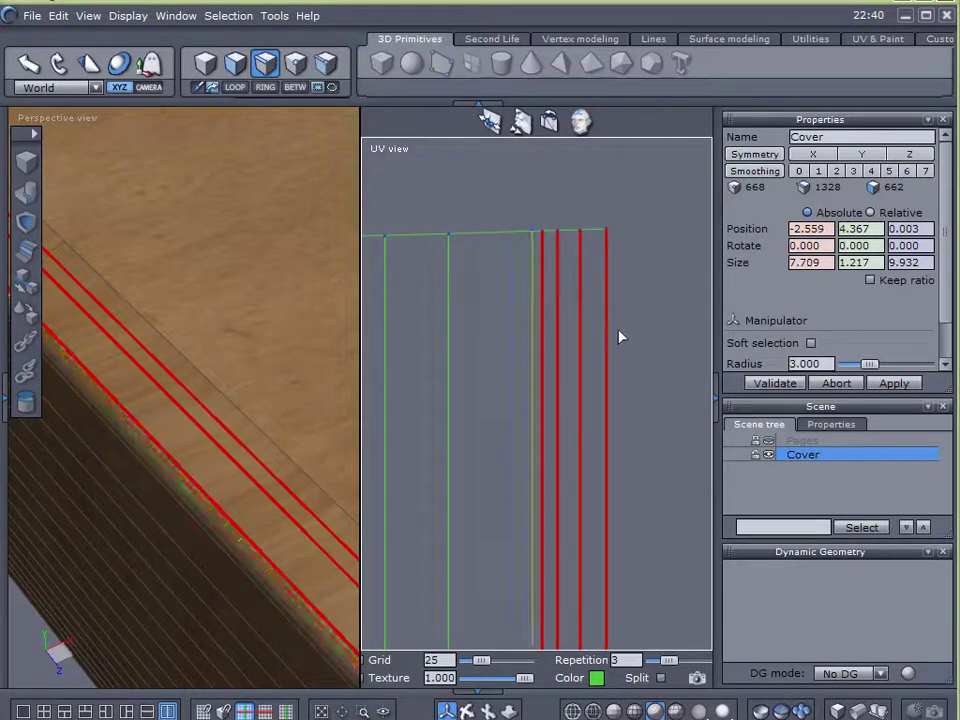
{"action": "left_click_drag", "start_coordinate": [608, 315], "coordinate": [679, 319]}
- Add the two dropped crease edges back to the selection and shift the whole group outward in the UV layout
{"action": "left_click", "coordinate": [448, 336], "text": "shift"}
{"action": "left_click", "coordinate": [538, 339], "text": "shift"}
{"action": "scroll", "coordinate": [542, 339], "scroll_direction": "down", "scroll_amount": 3}
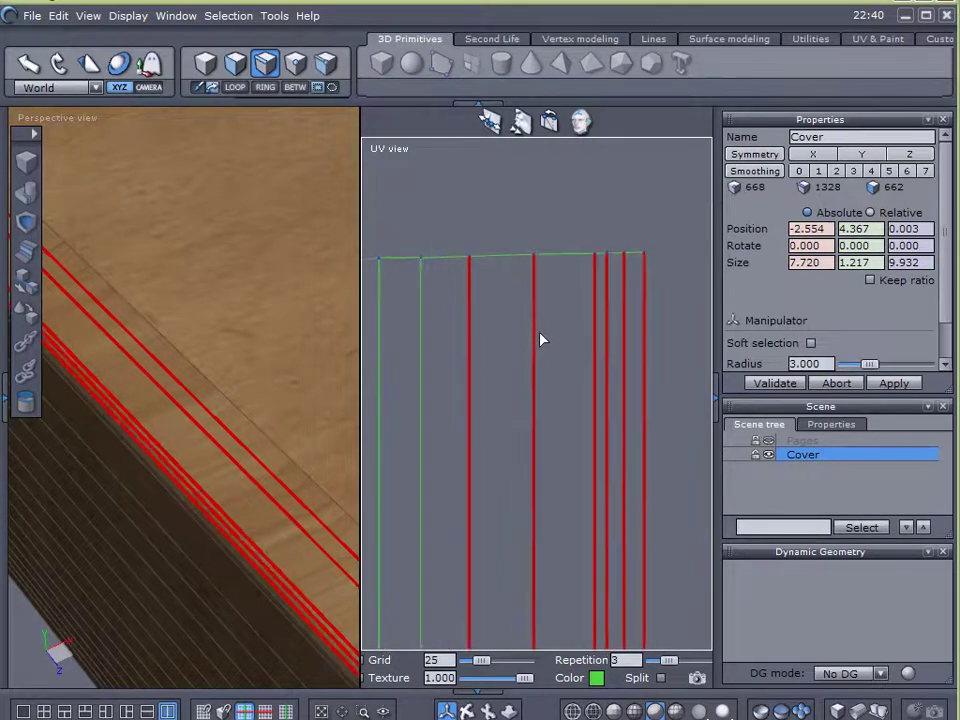
{"action": "middle_click_drag", "start_coordinate": [626, 422], "coordinate": [562, 340]}
{"action": "scroll", "coordinate": [553, 334], "scroll_direction": "down", "scroll_amount": 3}
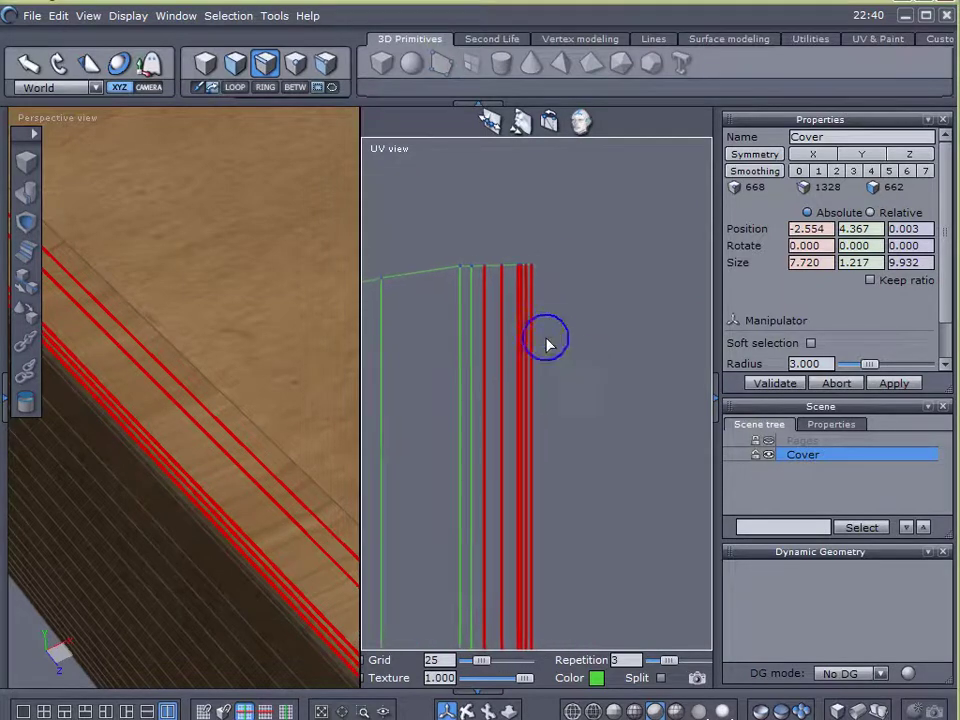
{"action": "left_click_drag", "start_coordinate": [523, 315], "coordinate": [575, 309]}
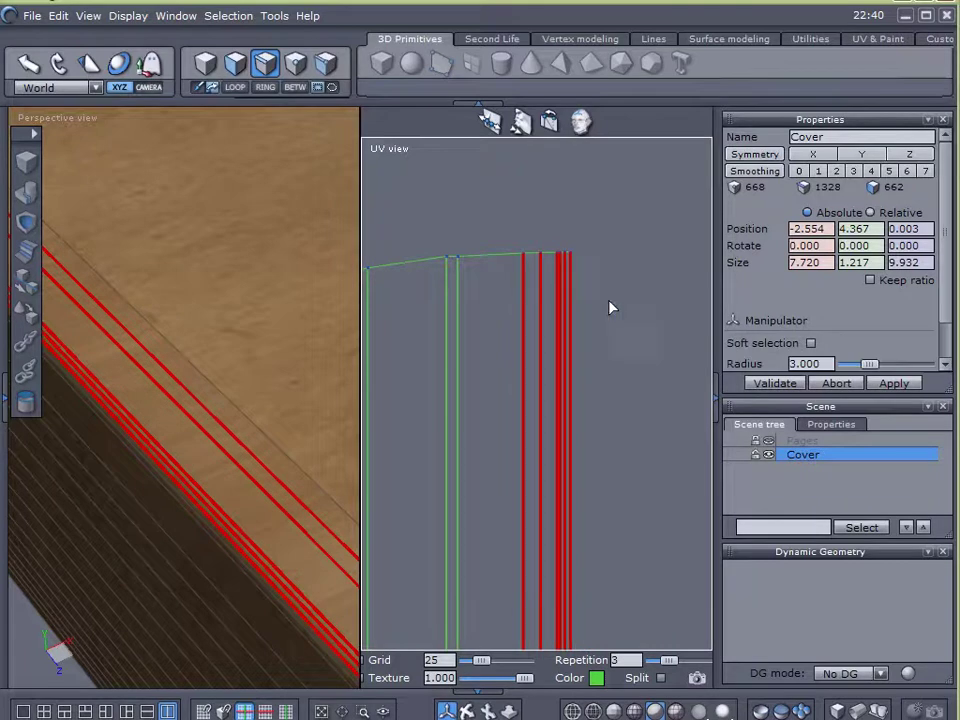
- Deselect the innermost crease edges progressively and shift the remaining edges outward to open up two more UV strips
{"action": "left_click", "coordinate": [596, 302]}
{"action": "left_click", "coordinate": [543, 306], "text": "shift"}
{"action": "left_click", "coordinate": [557, 306], "text": "shift"}
{"action": "left_click", "coordinate": [566, 307], "text": "shift"}
{"action": "left_click_drag", "start_coordinate": [574, 312], "coordinate": [637, 311]}
{"action": "middle_click_drag", "start_coordinate": [647, 335], "coordinate": [574, 334]}
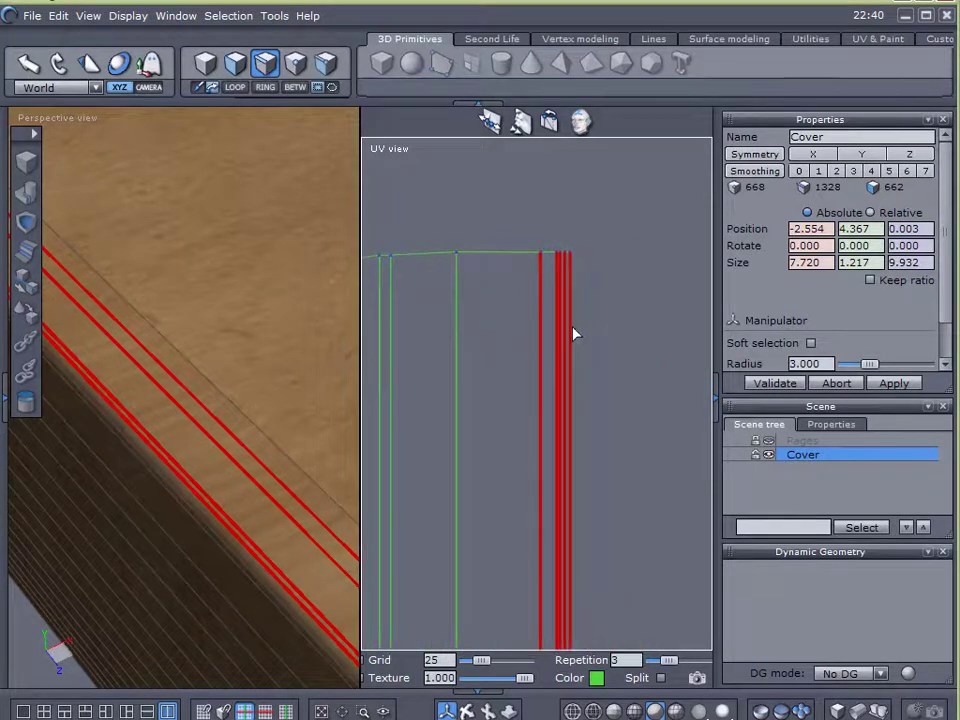
{"action": "left_click_drag", "start_coordinate": [601, 322], "coordinate": [633, 324]}
- Reduce the selection to the outermost crease edges and move them outward in the UV layout to widen another strip
{"action": "middle_click_drag", "start_coordinate": [660, 324], "coordinate": [476, 328]}
{"action": "scroll", "coordinate": [509, 314], "scroll_direction": "up", "scroll_amount": 3}
{"action": "scroll", "coordinate": [509, 306], "scroll_direction": "up", "scroll_amount": 2}
{"action": "left_click", "coordinate": [526, 256]}
{"action": "left_click_drag", "start_coordinate": [498, 241], "coordinate": [458, 242]}
{"action": "scroll", "coordinate": [530, 252], "scroll_direction": "down", "scroll_amount": 2}
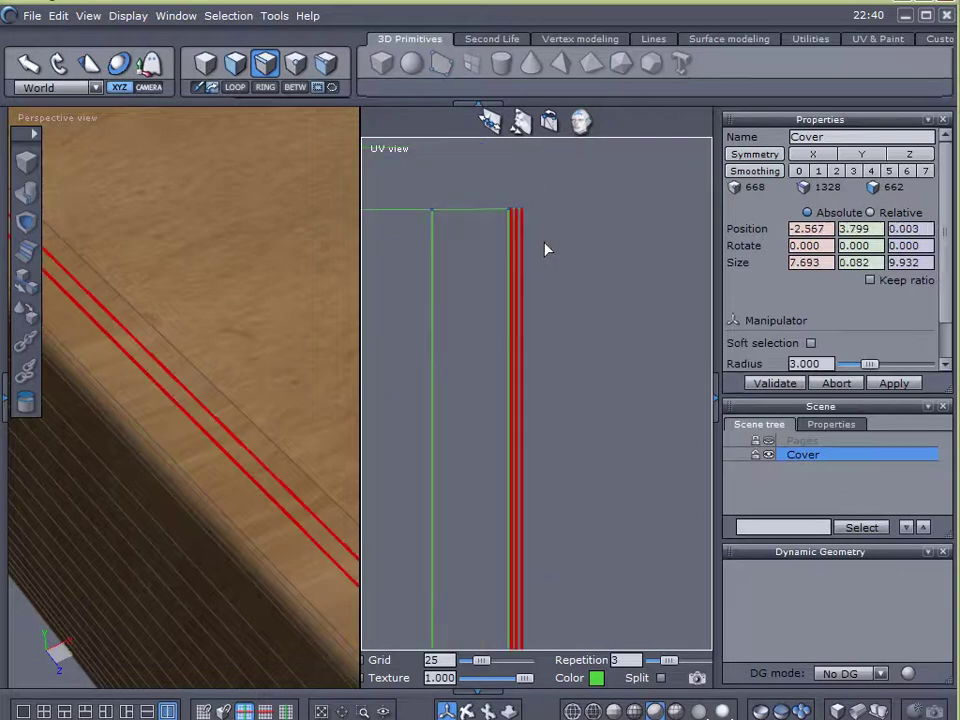
{"action": "left_click_drag", "start_coordinate": [525, 246], "coordinate": [596, 246]}
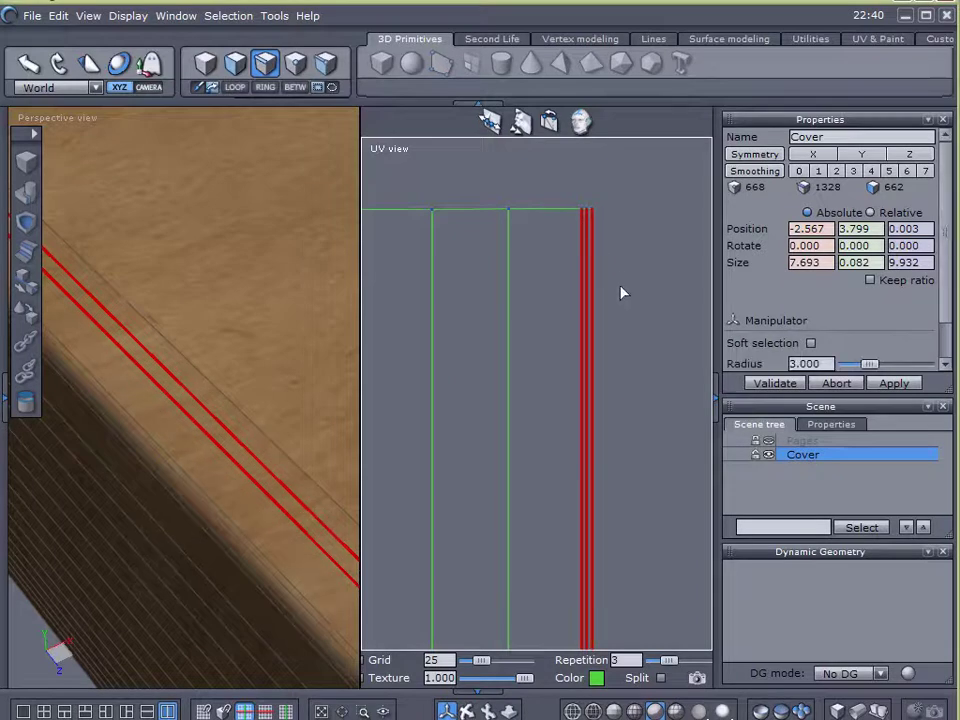
- Separate the last two crease edges outward in the UV layout so the strips are roughly evenly spaced
{"action": "left_click", "coordinate": [236, 472], "text": "shift"}
{"action": "left_click", "coordinate": [549, 296]}
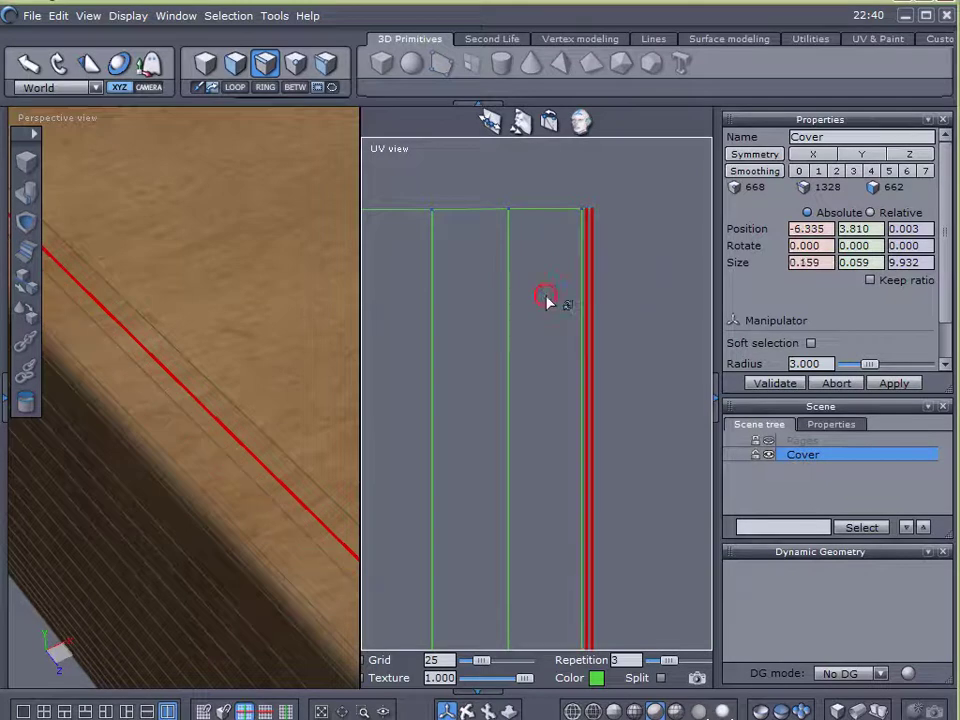
{"action": "left_click_drag", "start_coordinate": [594, 314], "coordinate": [703, 300]}
{"action": "left_click", "coordinate": [650, 306]}
{"action": "left_click", "coordinate": [509, 360]}
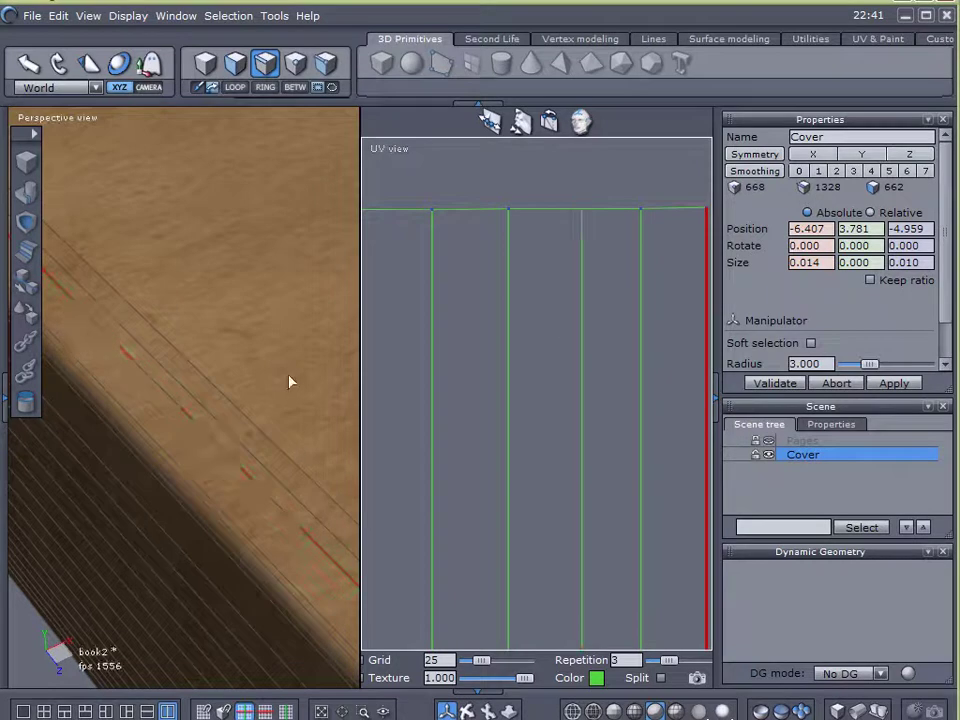
{"action": "middle_click_drag", "start_coordinate": [279, 315], "coordinate": [287, 302]}
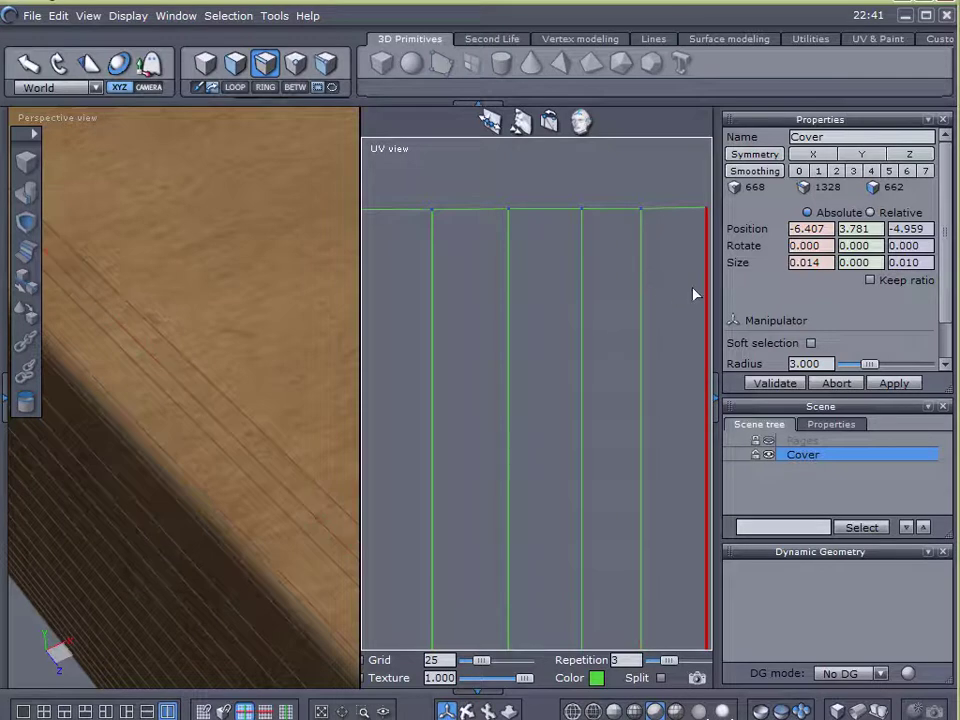
- Select the large cover face and move its UV island beside the outermost crease strip
{"action": "scroll", "coordinate": [686, 298], "scroll_direction": "down", "scroll_amount": 4}
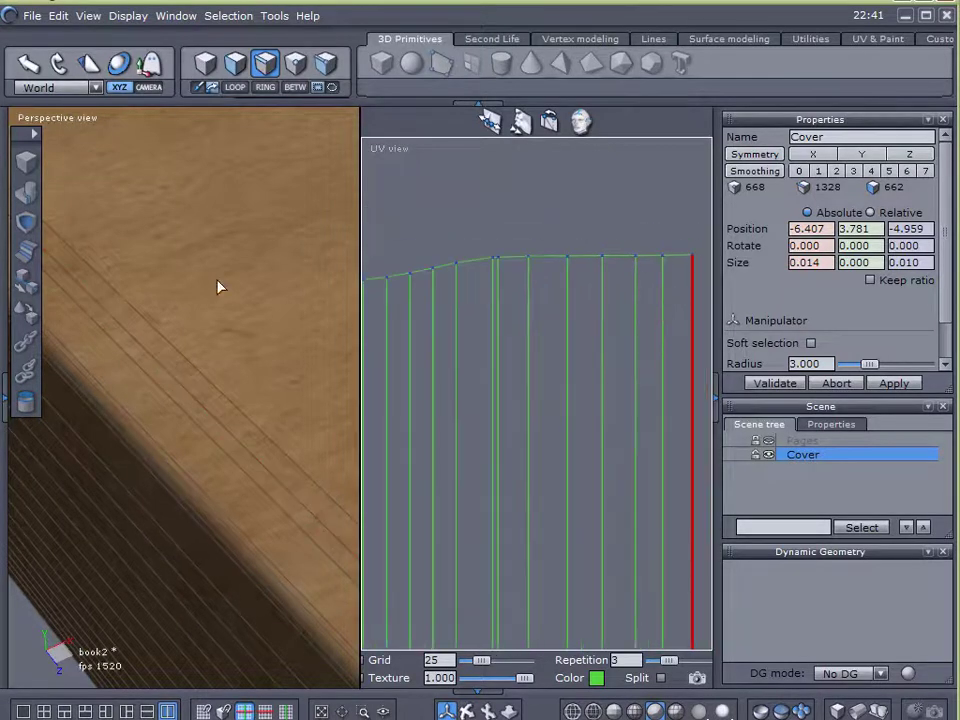
{"action": "left_click", "coordinate": [236, 66]}
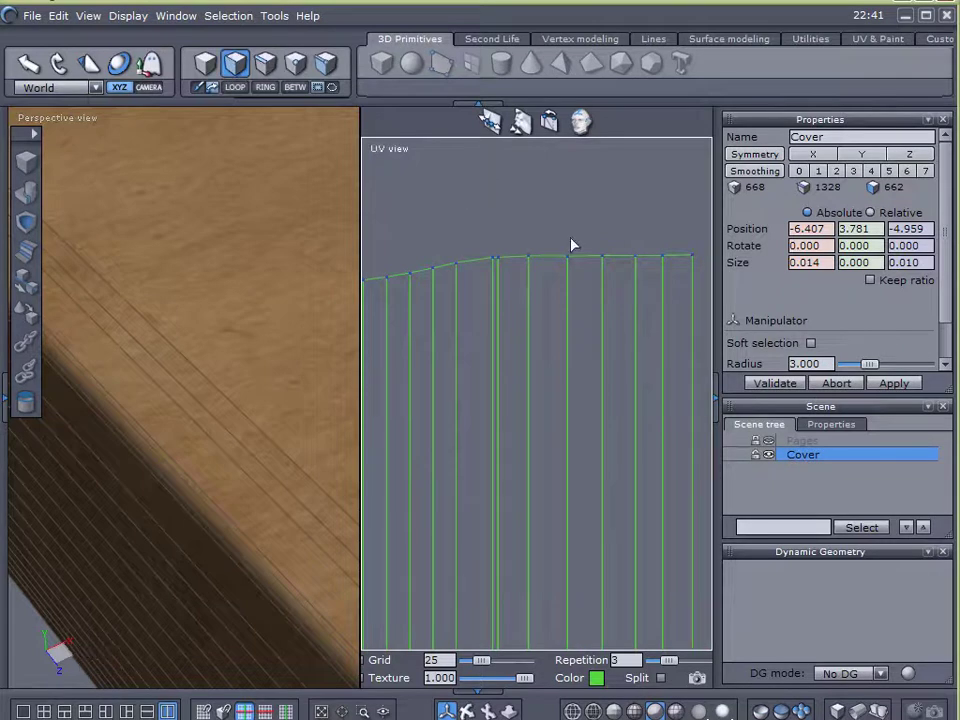
{"action": "left_click", "coordinate": [236, 212]}
{"action": "middle_click_drag", "start_coordinate": [645, 411], "coordinate": [456, 389]}
{"action": "scroll", "coordinate": [543, 360], "scroll_direction": "down", "scroll_amount": 4}
{"action": "middle_click_drag", "start_coordinate": [640, 323], "coordinate": [604, 266]}
{"action": "left_click", "coordinate": [572, 279]}
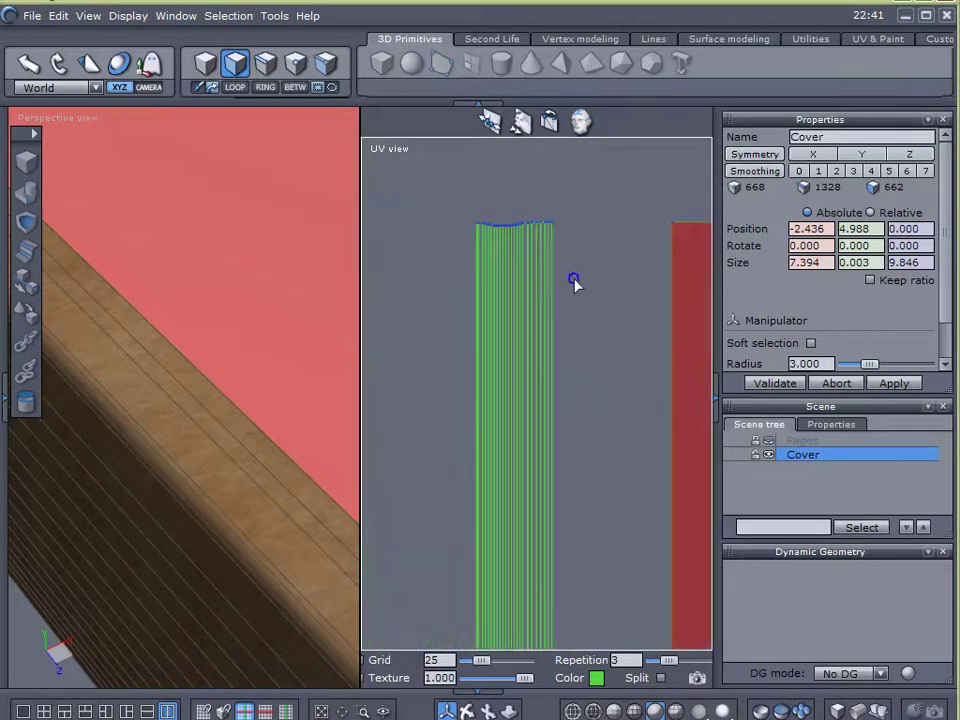
{"action": "left_click", "coordinate": [660, 255]}
{"action": "left_click_drag", "start_coordinate": [659, 247], "coordinate": [541, 247]}
{"action": "scroll", "coordinate": [539, 248], "scroll_direction": "up", "scroll_amount": 2}
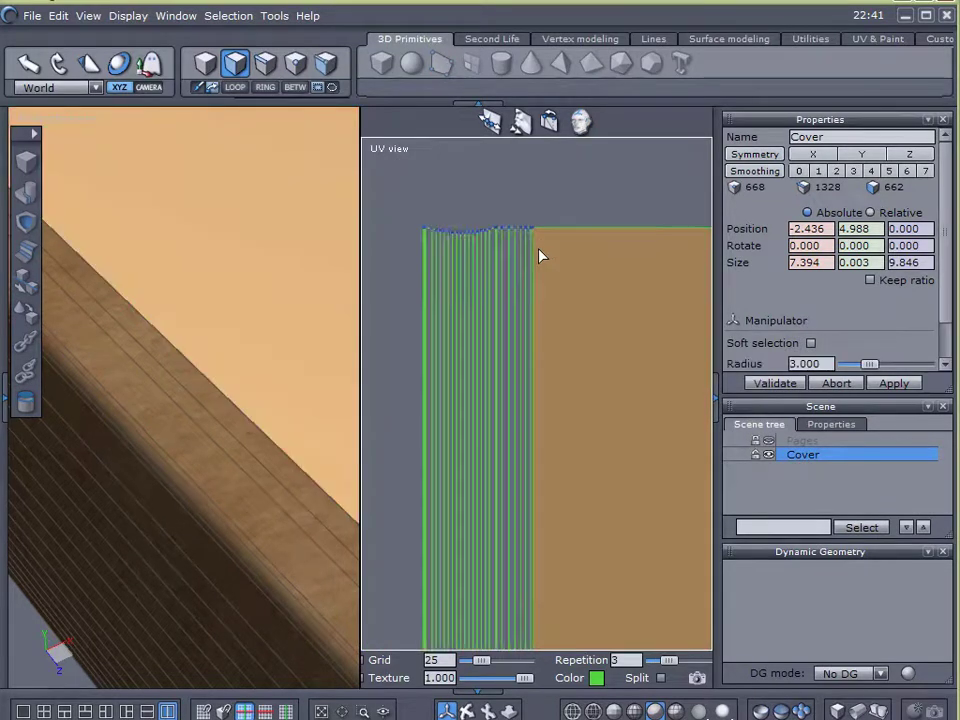
- Shift the cover face's UV island closer to the outermost crease edge, trying the snapping option along the way
{"action": "scroll", "coordinate": [539, 255], "scroll_direction": "up", "scroll_amount": 4}
{"action": "middle_click_drag", "start_coordinate": [566, 340], "coordinate": [607, 483]}
{"action": "scroll", "coordinate": [553, 364], "scroll_direction": "up", "scroll_amount": 3}
{"action": "middle_click_drag", "start_coordinate": [557, 292], "coordinate": [570, 480]}
{"action": "scroll", "coordinate": [519, 326], "scroll_direction": "up", "scroll_amount": 2}
{"action": "middle_click_drag", "start_coordinate": [527, 321], "coordinate": [551, 385]}
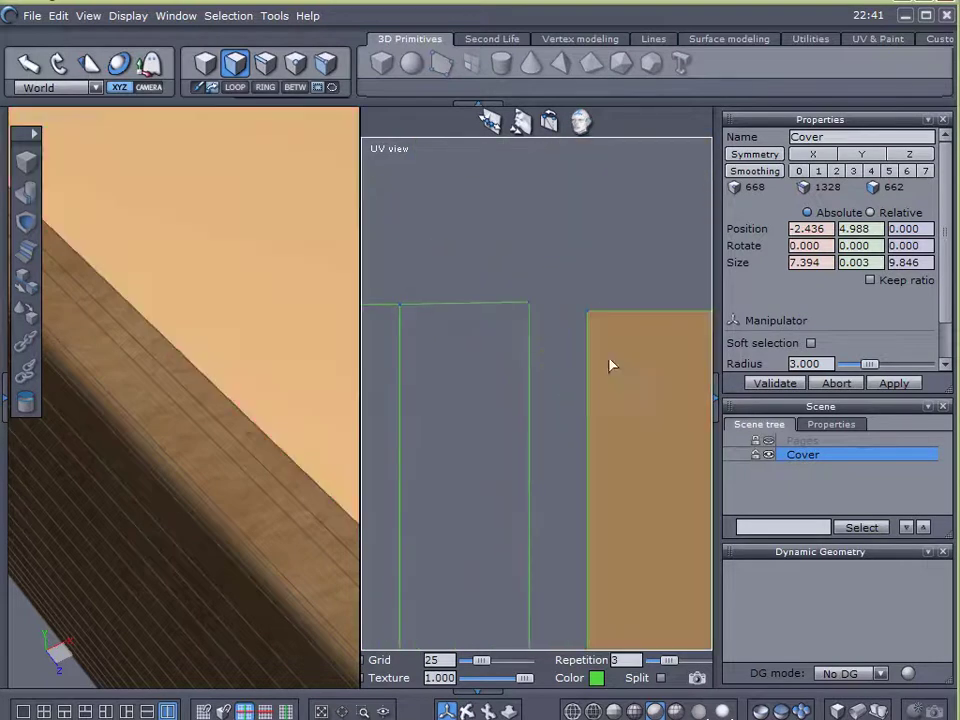
{"action": "left_click_drag", "start_coordinate": [594, 321], "coordinate": [533, 310]}
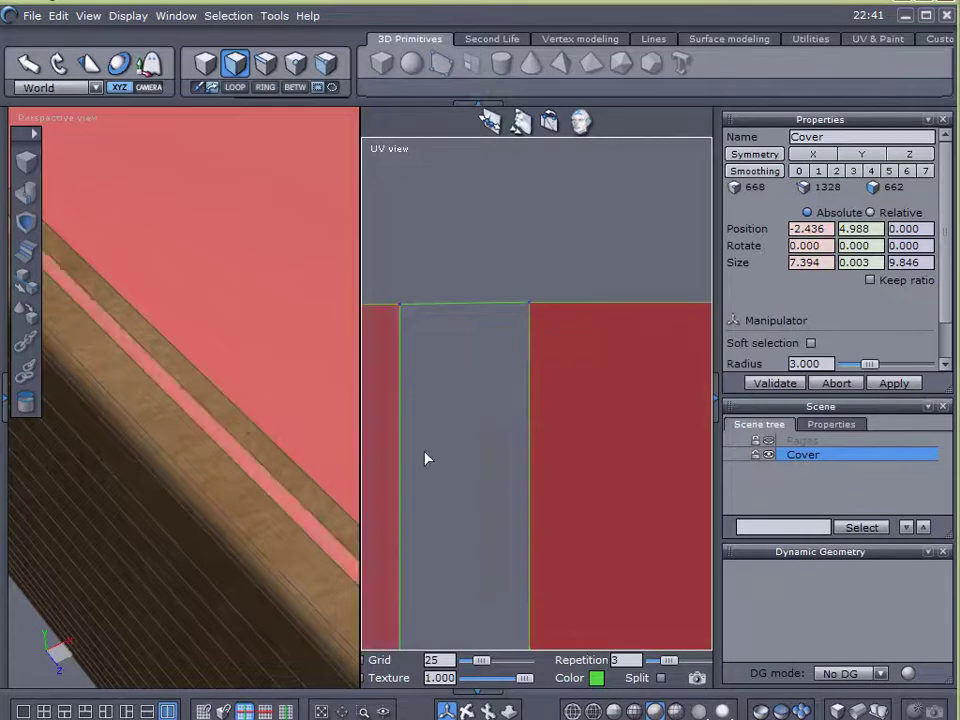
{"action": "left_click_drag", "start_coordinate": [613, 381], "coordinate": [642, 378]}
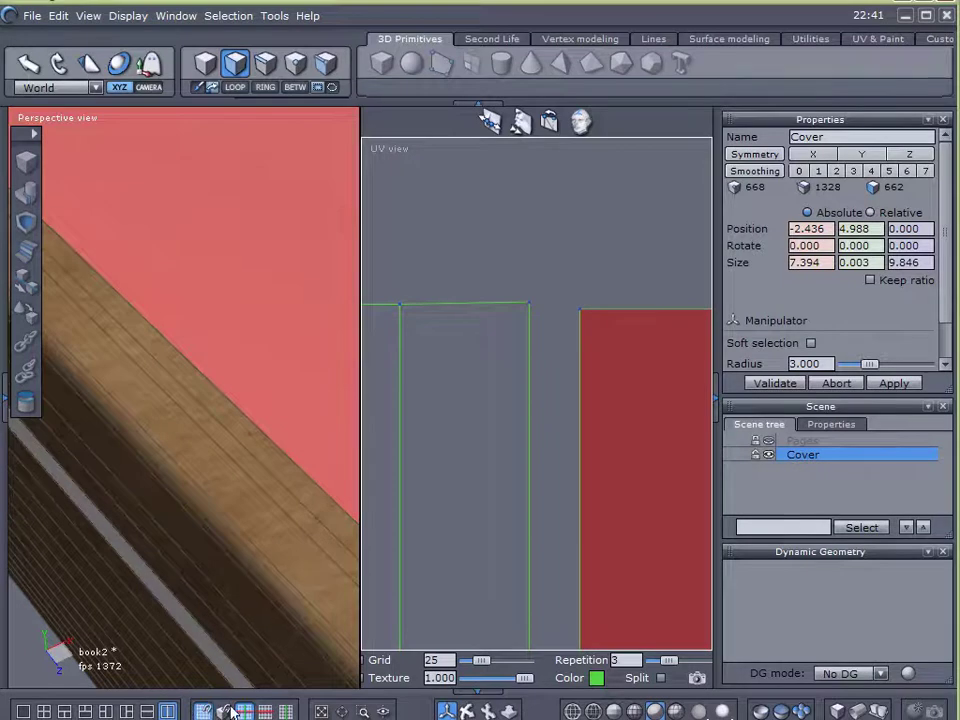
{"action": "left_click", "coordinate": [232, 711]}
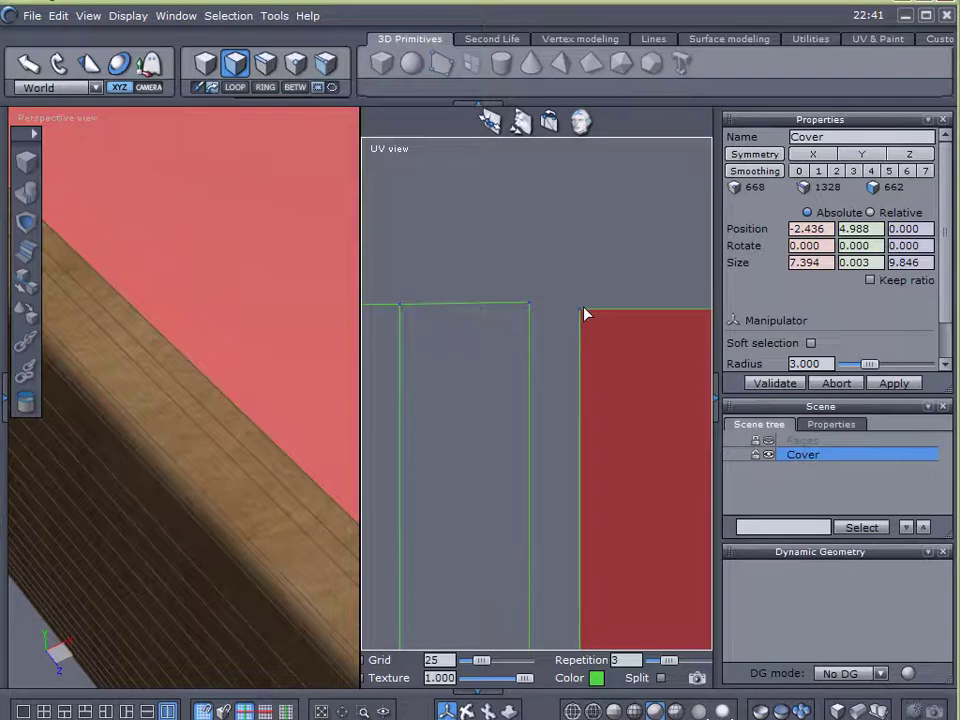
{"action": "left_click", "coordinate": [560, 308]}
{"action": "left_click", "coordinate": [632, 352]}
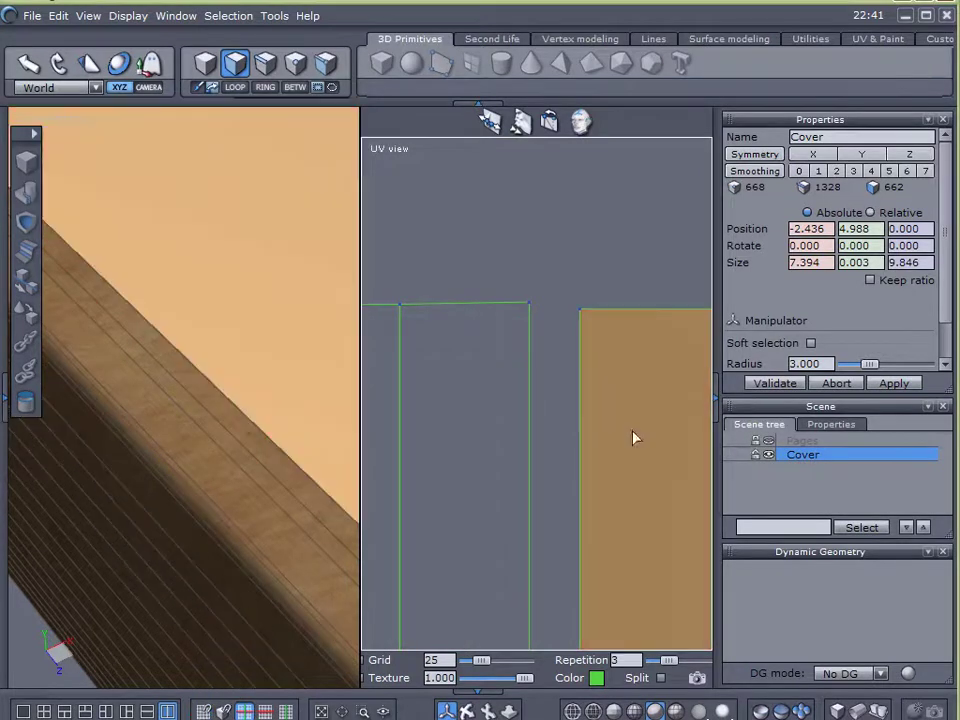
{"action": "left_click_drag", "start_coordinate": [621, 332], "coordinate": [594, 330]}
- Try to align the cover face to the crease edge by its corner points with snapping enabled
{"action": "left_click", "coordinate": [204, 711]}
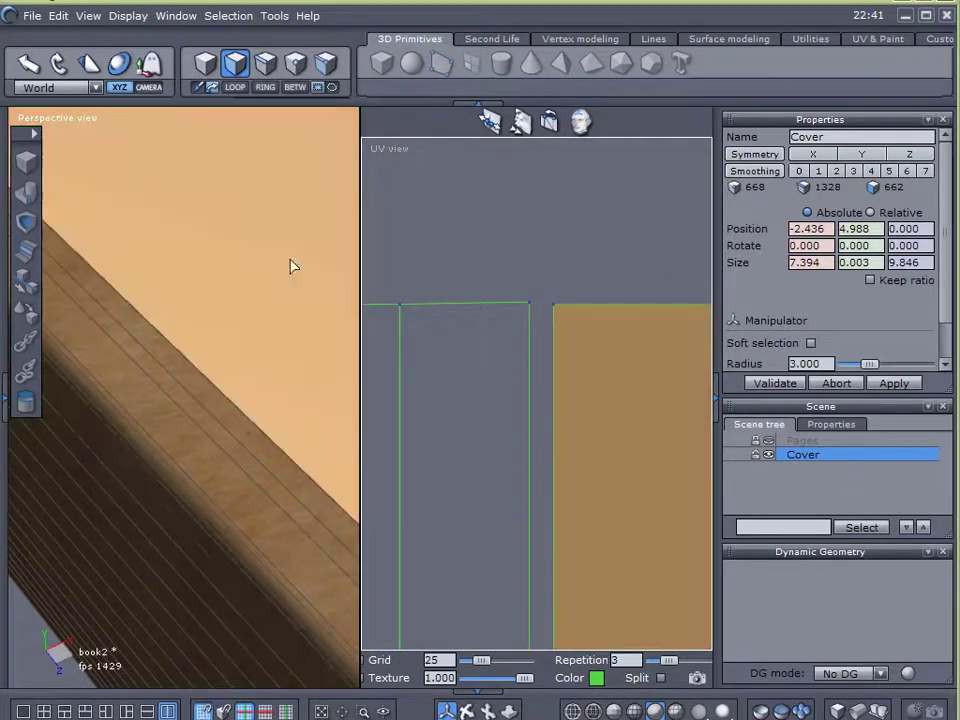
{"action": "left_click", "coordinate": [294, 65]}
{"action": "left_click", "coordinate": [556, 310]}
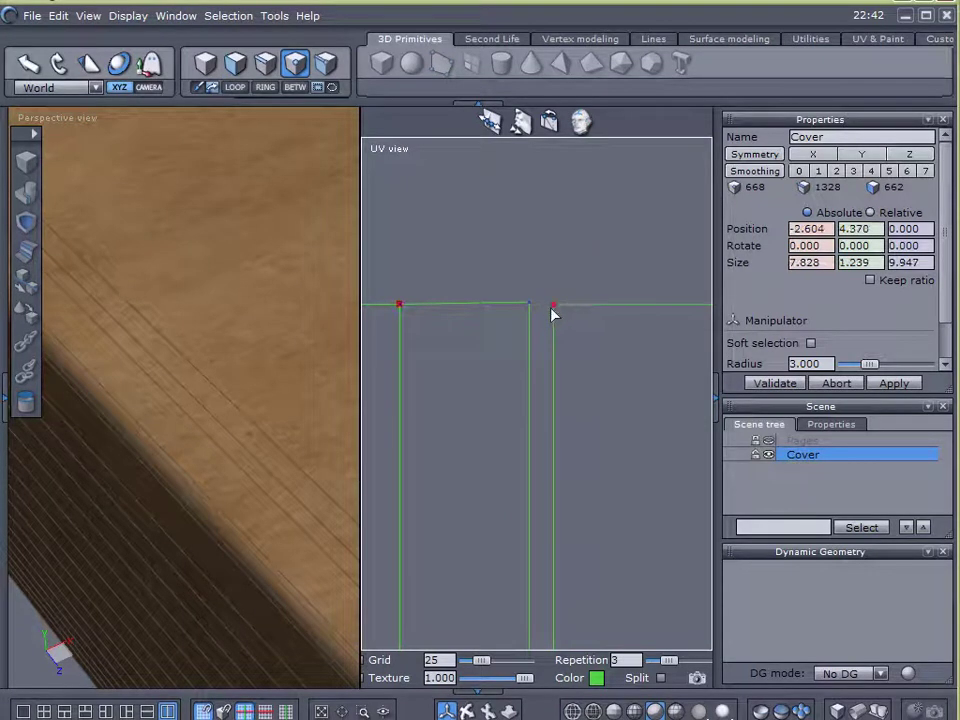
{"action": "left_click", "coordinate": [555, 306]}
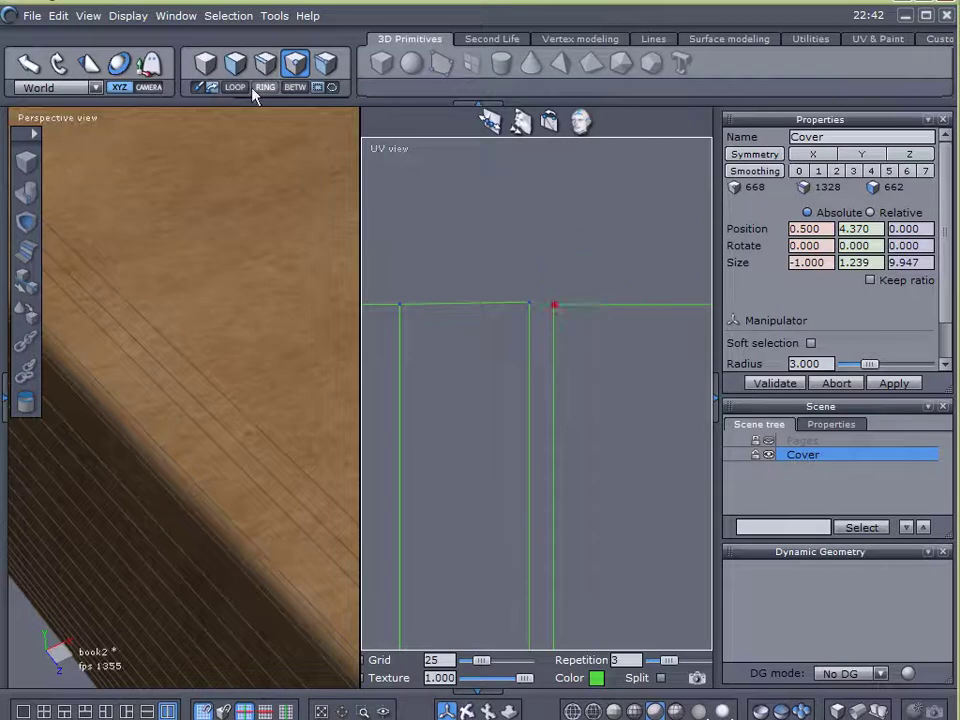
{"action": "left_click", "coordinate": [235, 63]}
{"action": "left_click", "coordinate": [602, 362]}
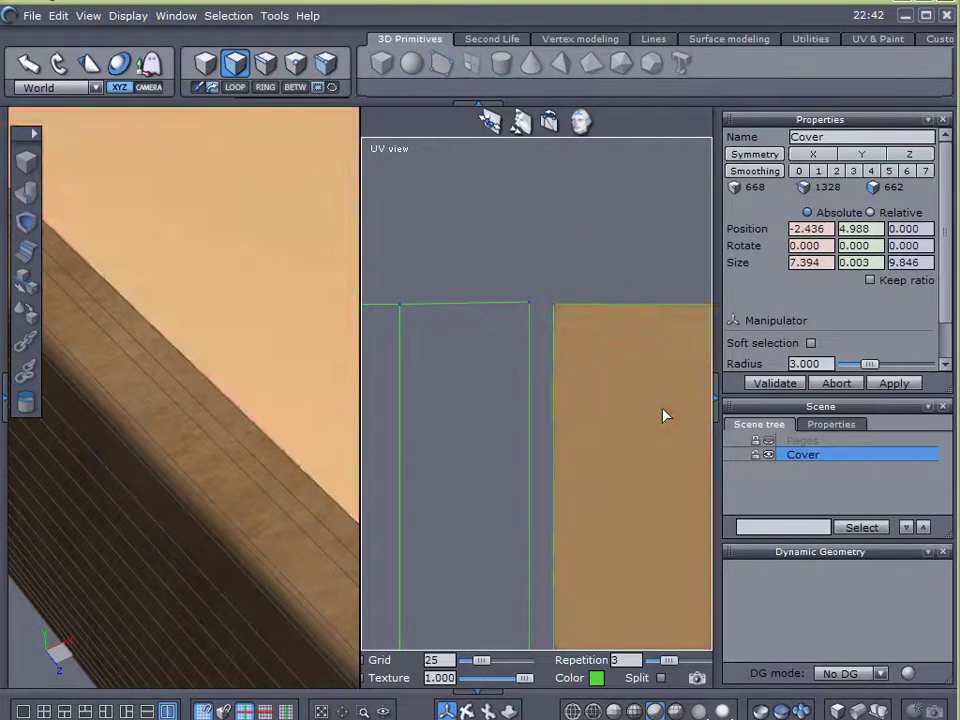
{"action": "left_click", "coordinate": [228, 15]}
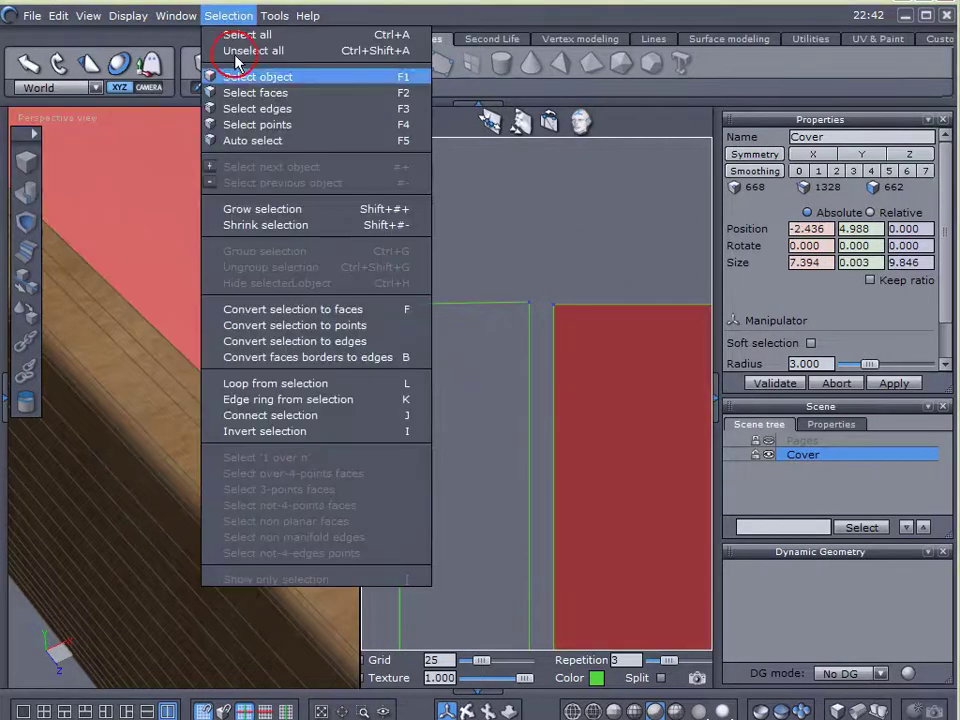
{"action": "left_click", "coordinate": [310, 326]}
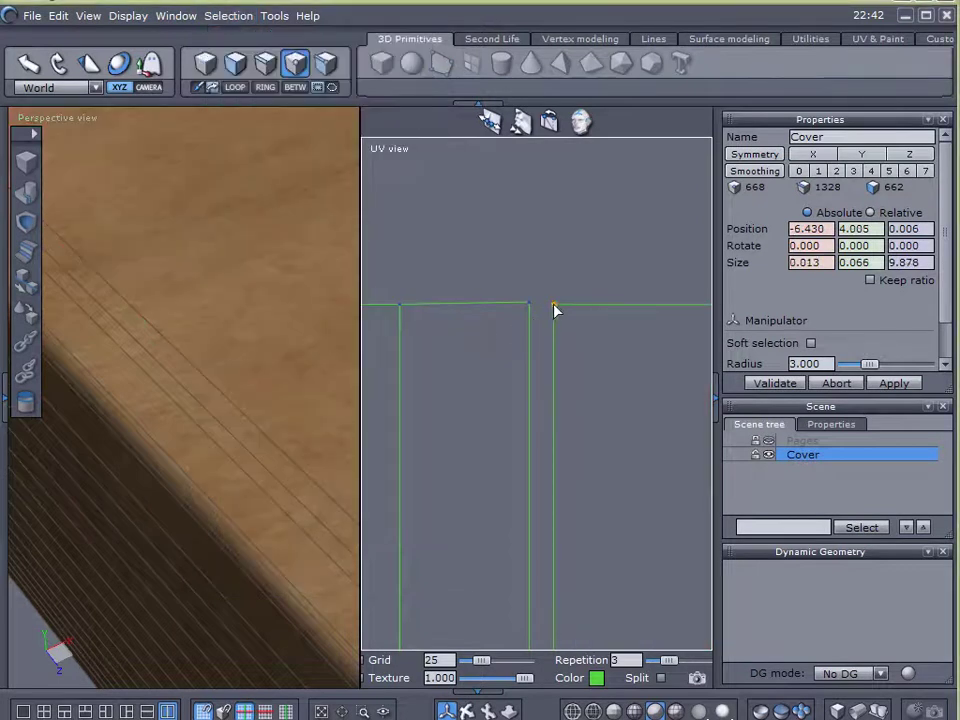
{"action": "left_click", "coordinate": [201, 707]}
- Reselect the large cover face and fine-tune its UV position so its edge and corner meet the outermost crease strip
{"action": "left_click", "coordinate": [235, 63]}
{"action": "left_click", "coordinate": [603, 379]}
{"action": "left_click_drag", "start_coordinate": [554, 314], "coordinate": [546, 312]}
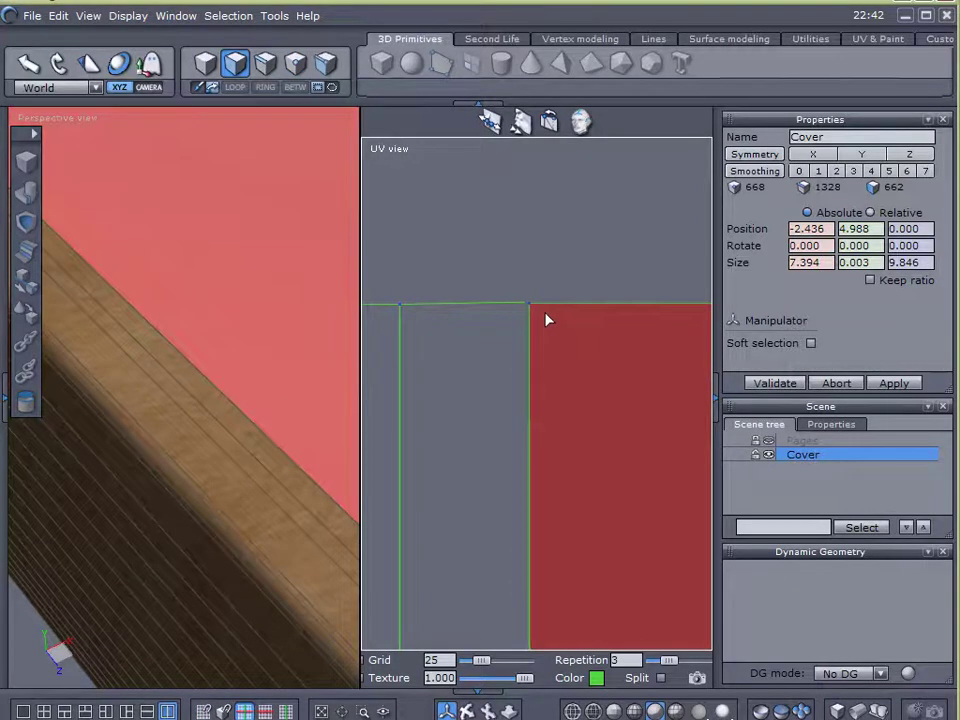
{"action": "scroll", "coordinate": [519, 328], "scroll_direction": "up", "scroll_amount": 6}
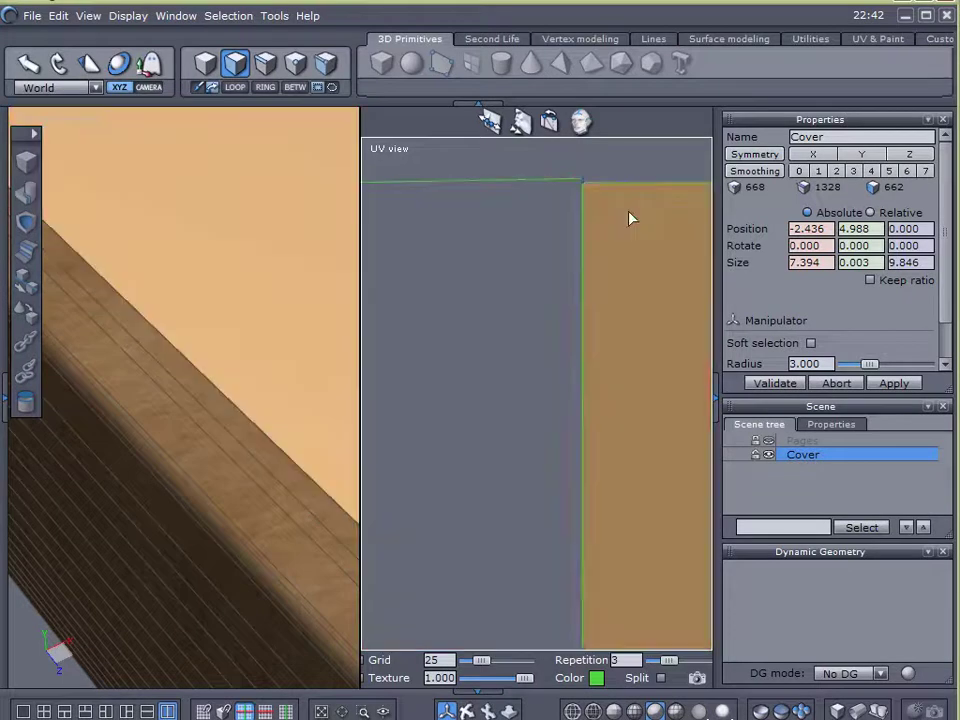
{"action": "mouse_move", "coordinate": [629, 211]}
{"action": "left_mouse_down"}
{"action": "mouse_move", "coordinate": [652, 210]}
{"action": "mouse_move", "coordinate": [629, 209]}
{"action": "left_mouse_up"}
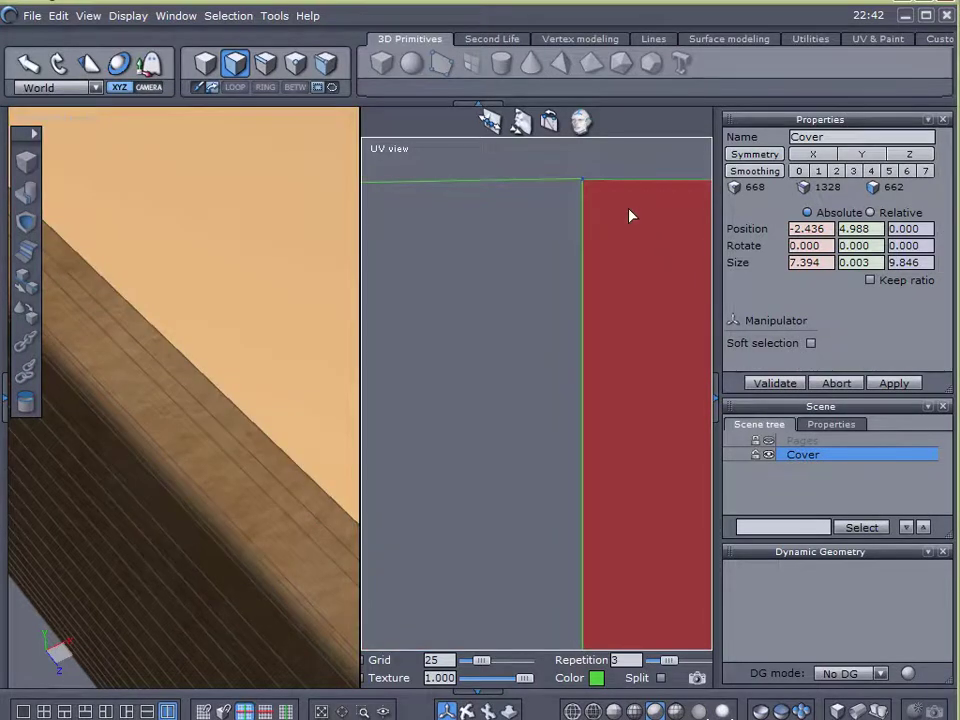
- Deselect the cover and examine its texture along the spine, the end edges and the front face
{"action": "left_click", "coordinate": [24, 628]}
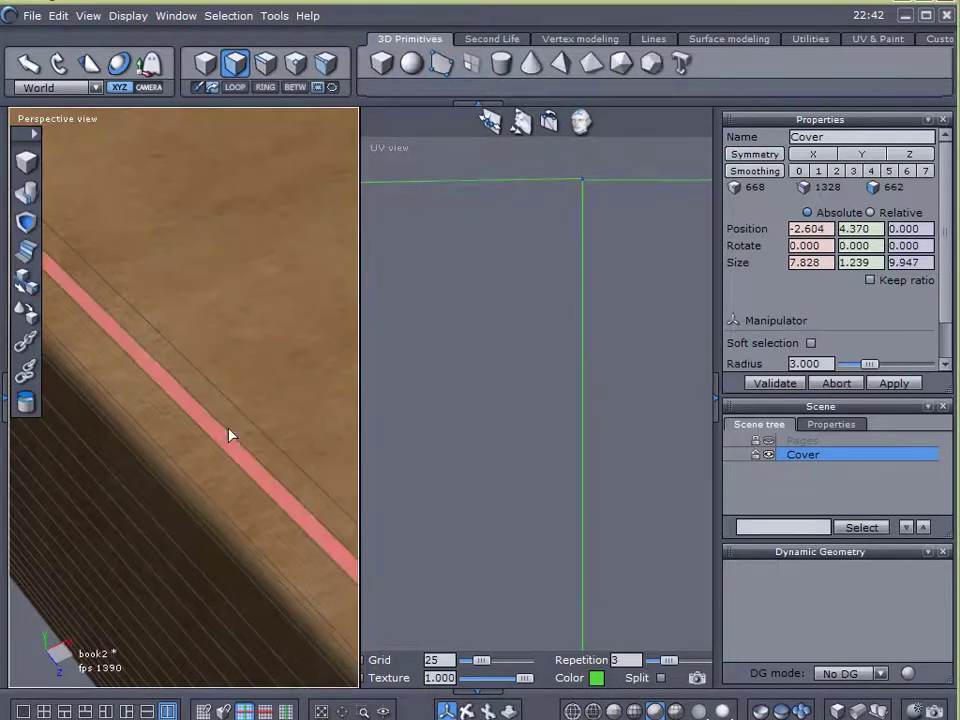
{"action": "left_click", "coordinate": [813, 466]}
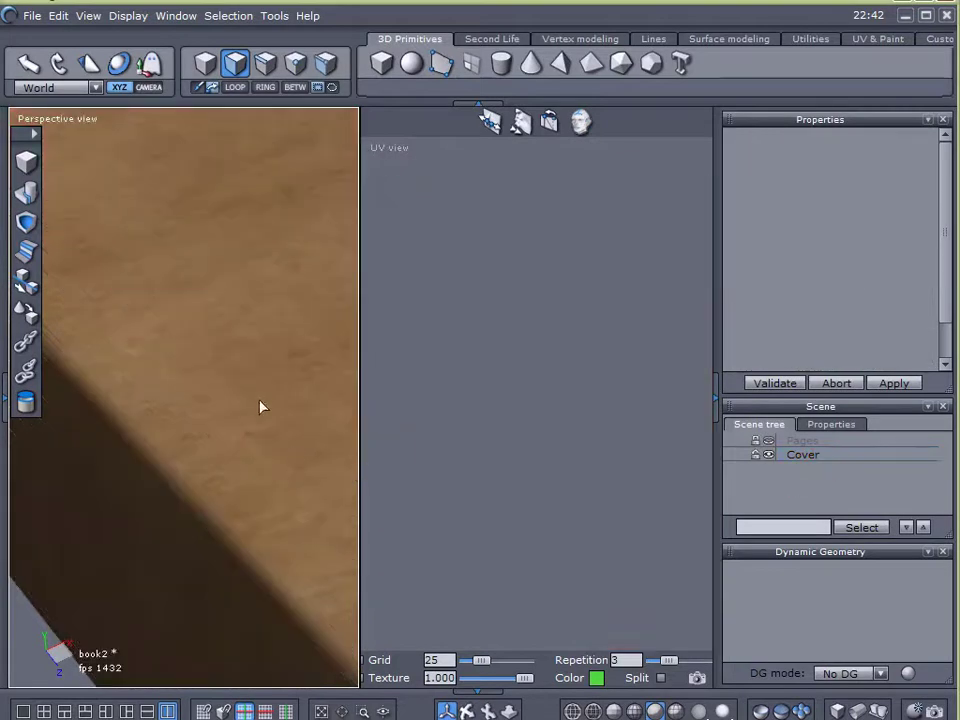
{"action": "scroll", "coordinate": [290, 304], "scroll_direction": "down", "scroll_amount": 3}
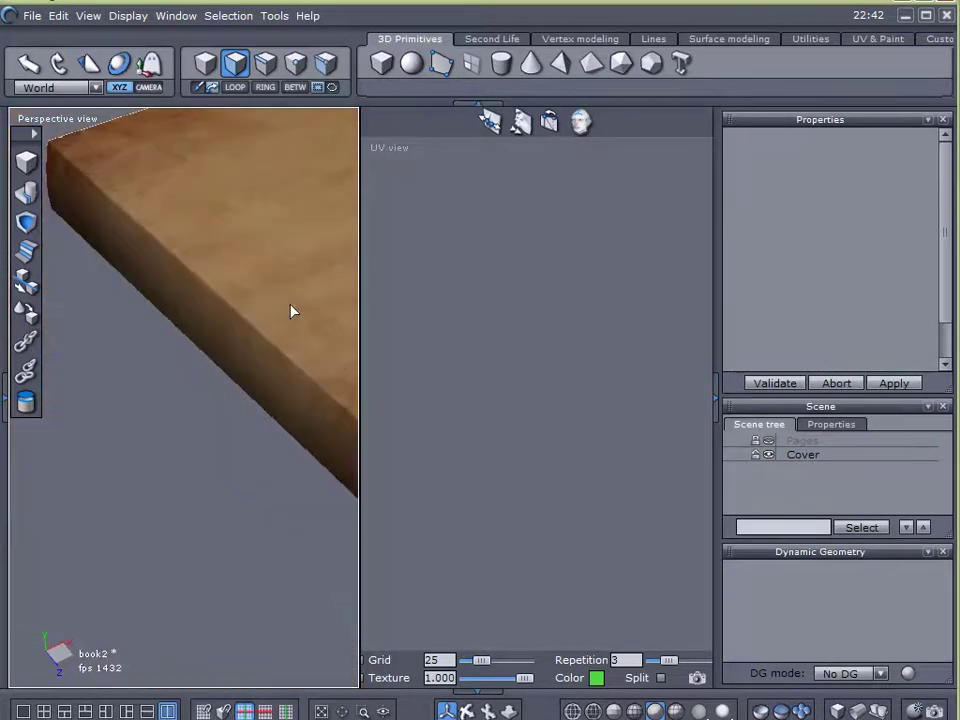
{"action": "middle_click_drag", "start_coordinate": [229, 424], "coordinate": [171, 484]}
{"action": "scroll", "coordinate": [178, 478], "scroll_direction": "up", "scroll_amount": 2}
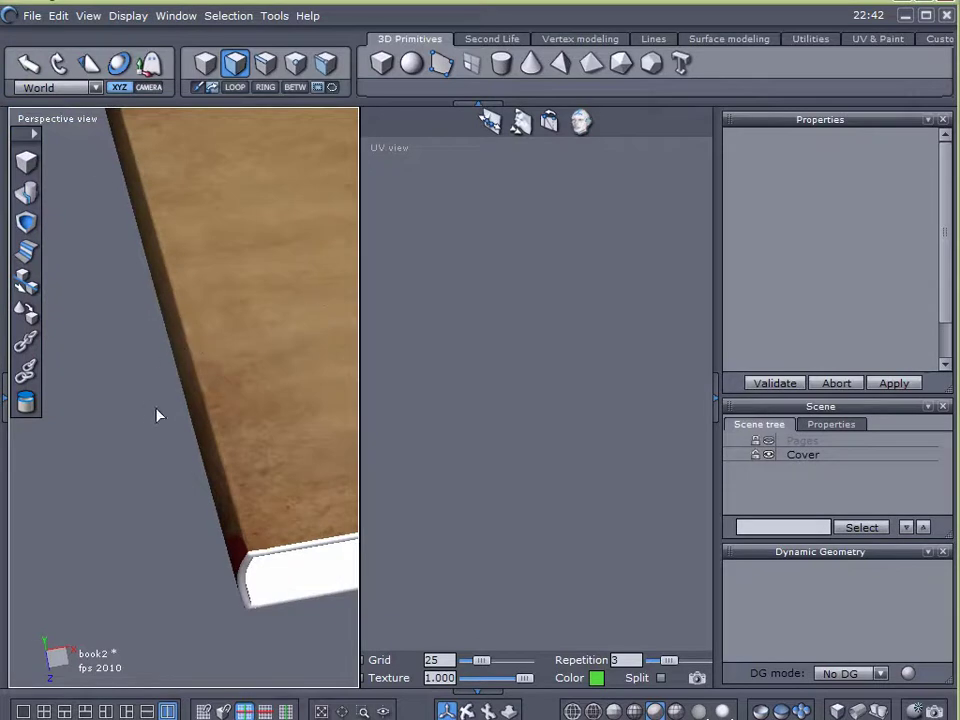
{"action": "middle_click_drag", "start_coordinate": [162, 494], "coordinate": [218, 283]}
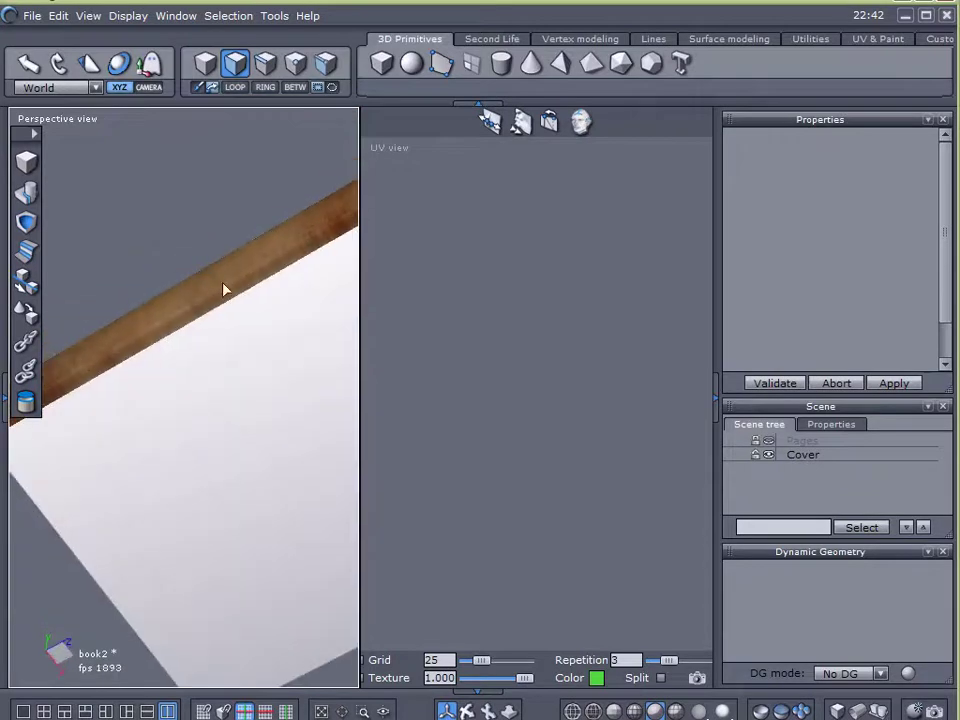
{"action": "middle_click_drag", "start_coordinate": [262, 219], "coordinate": [270, 421]}
{"action": "middle_click_drag", "start_coordinate": [211, 489], "coordinate": [197, 420]}
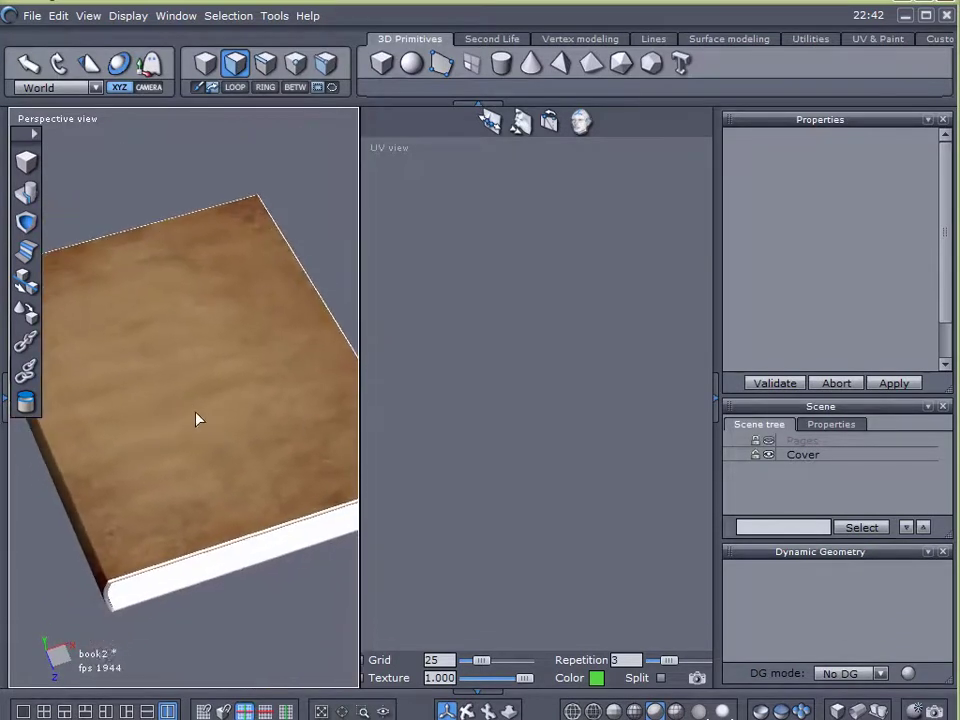
- Widen the UV view and reselect the Cover object in the scene
{"action": "left_click", "coordinate": [406, 305]}
{"action": "left_click_drag", "start_coordinate": [359, 301], "coordinate": [346, 295]}
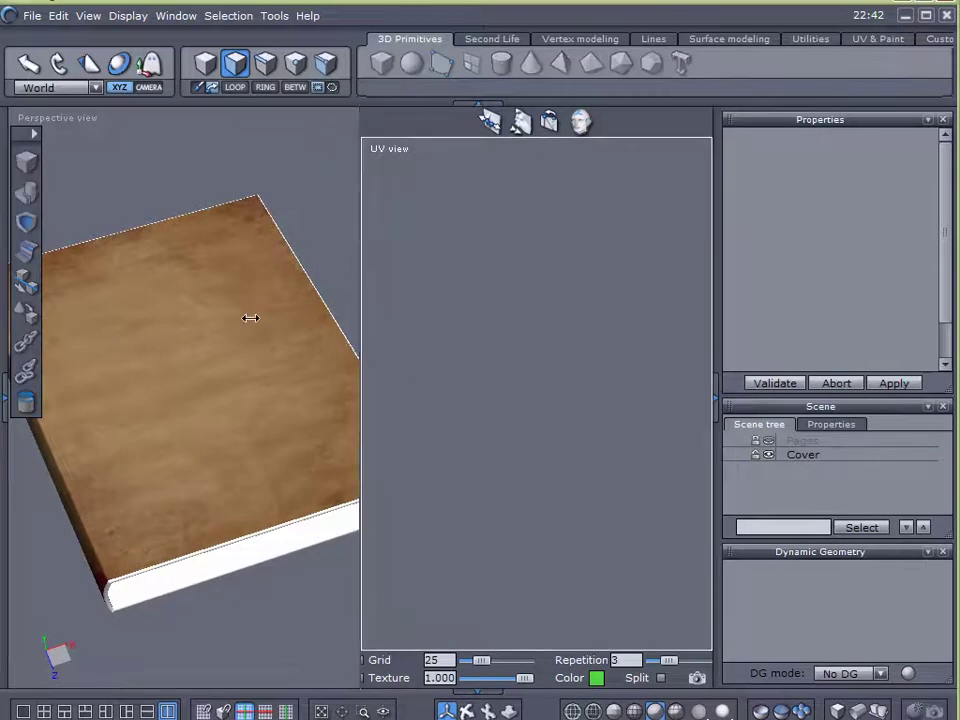
{"action": "left_click_drag", "start_coordinate": [250, 317], "coordinate": [251, 317]}
{"action": "left_click", "coordinate": [797, 455]}
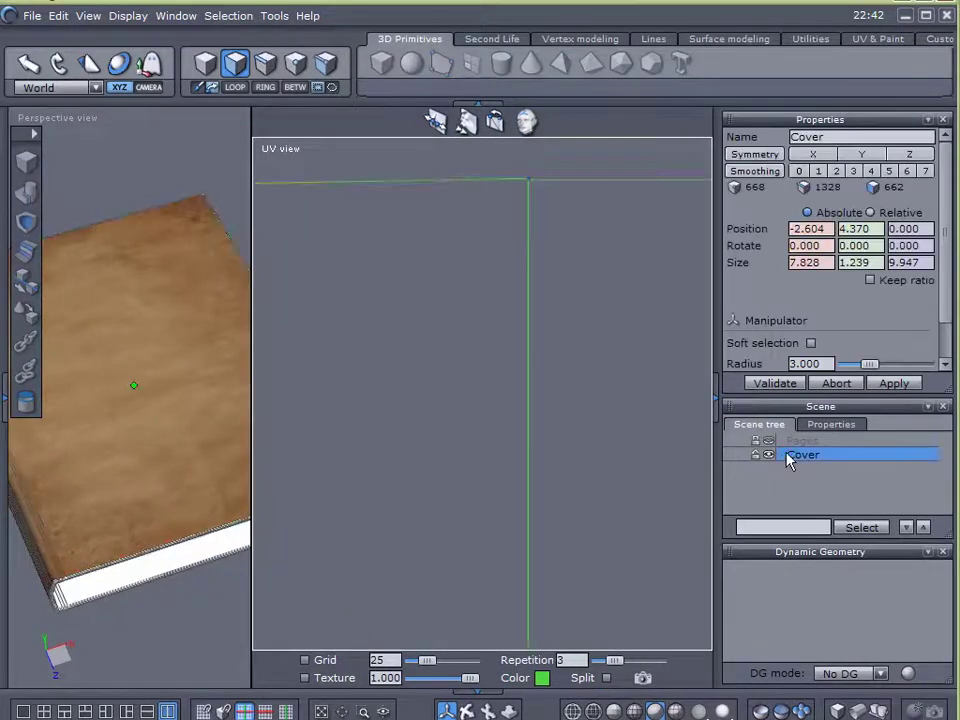
- Display the texture behind the UV layout and check how the Cover's UV islands lie on it
{"action": "scroll", "coordinate": [571, 470], "scroll_direction": "down", "scroll_amount": 8}
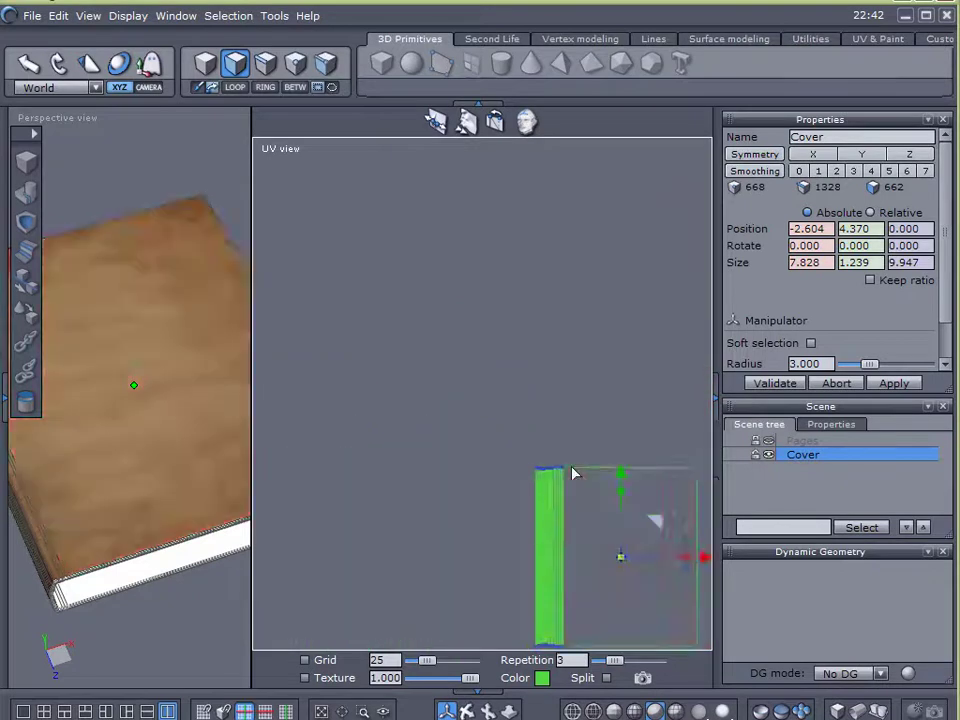
{"action": "middle_click_drag", "start_coordinate": [560, 490], "coordinate": [414, 404]}
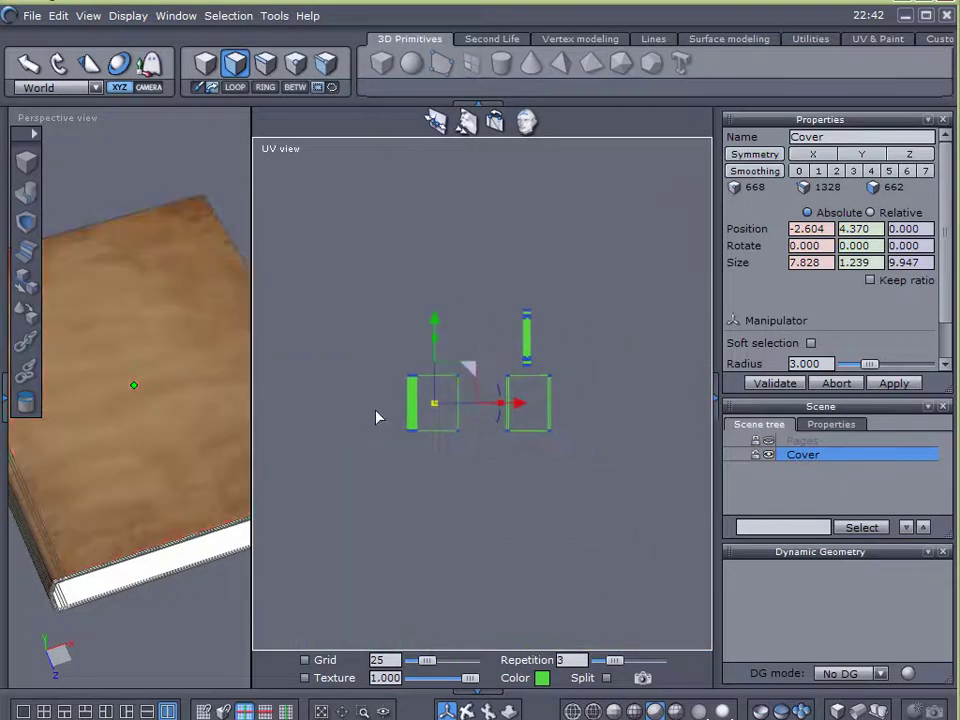
{"action": "left_click", "coordinate": [306, 679]}
{"action": "scroll", "coordinate": [489, 482], "scroll_direction": "up", "scroll_amount": 4}
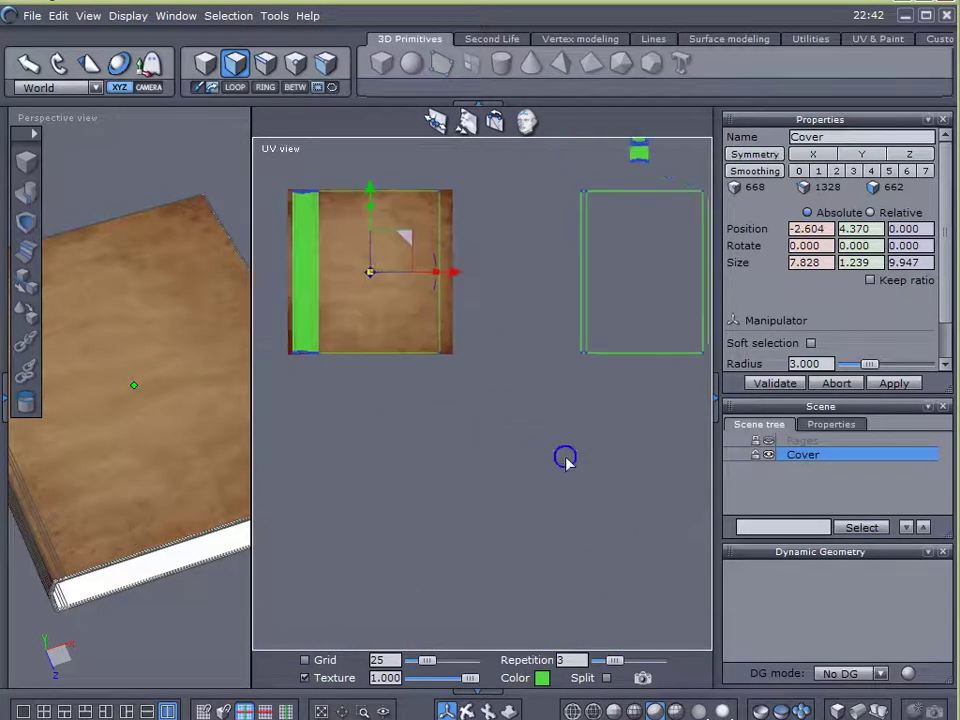
{"action": "scroll", "coordinate": [446, 306], "scroll_direction": "up", "scroll_amount": 3}
{"action": "middle_click_drag", "start_coordinate": [446, 306], "coordinate": [510, 450]}
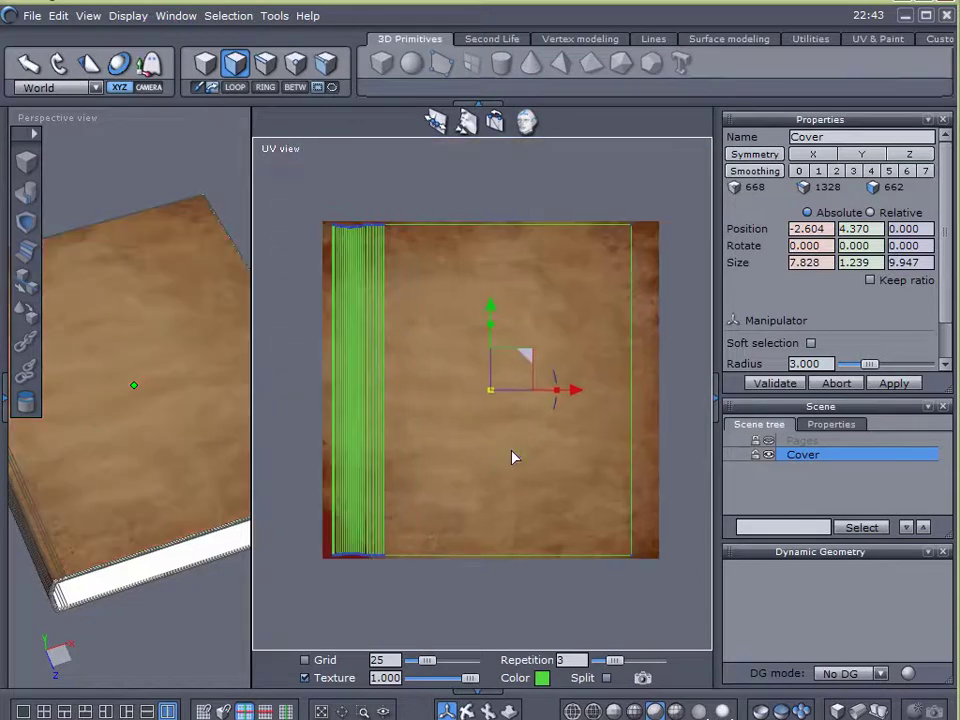
{"action": "scroll", "coordinate": [401, 315], "scroll_direction": "up", "scroll_amount": 4}
{"action": "middle_click_drag", "start_coordinate": [401, 315], "coordinate": [490, 370]}
{"action": "middle_click_drag", "start_coordinate": [491, 492], "coordinate": [1, 209]}
{"action": "scroll", "coordinate": [449, 279], "scroll_direction": "down", "scroll_amount": 6}
{"action": "middle_click_drag", "start_coordinate": [530, 269], "coordinate": [492, 400]}
- Select the narrow vertical UV island and place it over the texture, just inside the texture's right border
{"action": "left_click_drag", "start_coordinate": [535, 167], "coordinate": [684, 324]}
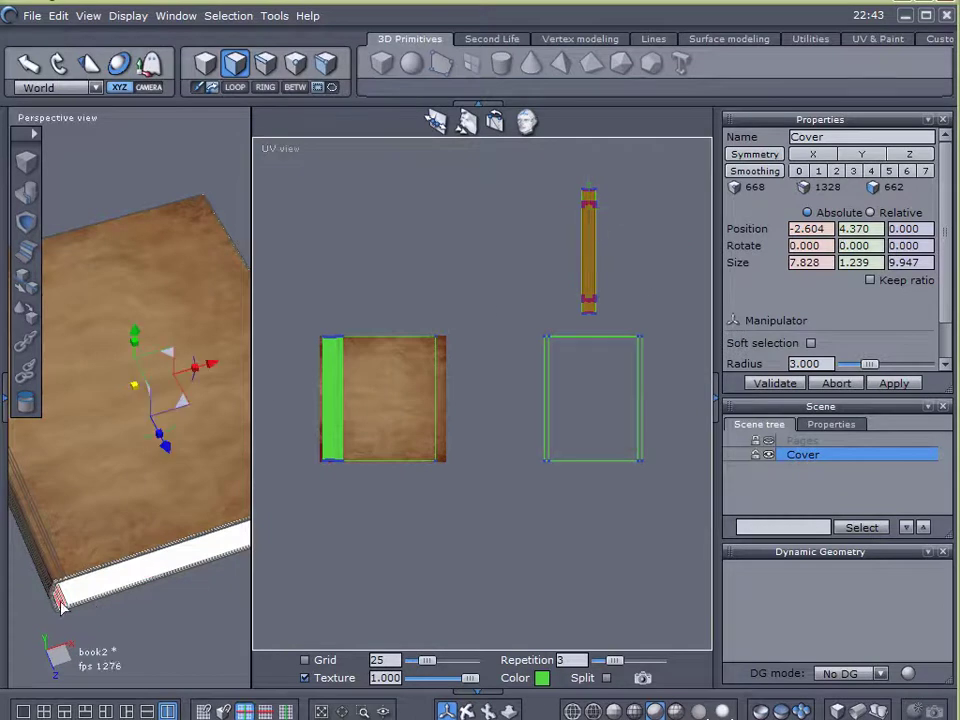
{"action": "left_click_drag", "start_coordinate": [600, 250], "coordinate": [435, 400]}
{"action": "scroll", "coordinate": [388, 409], "scroll_direction": "up", "scroll_amount": 6}
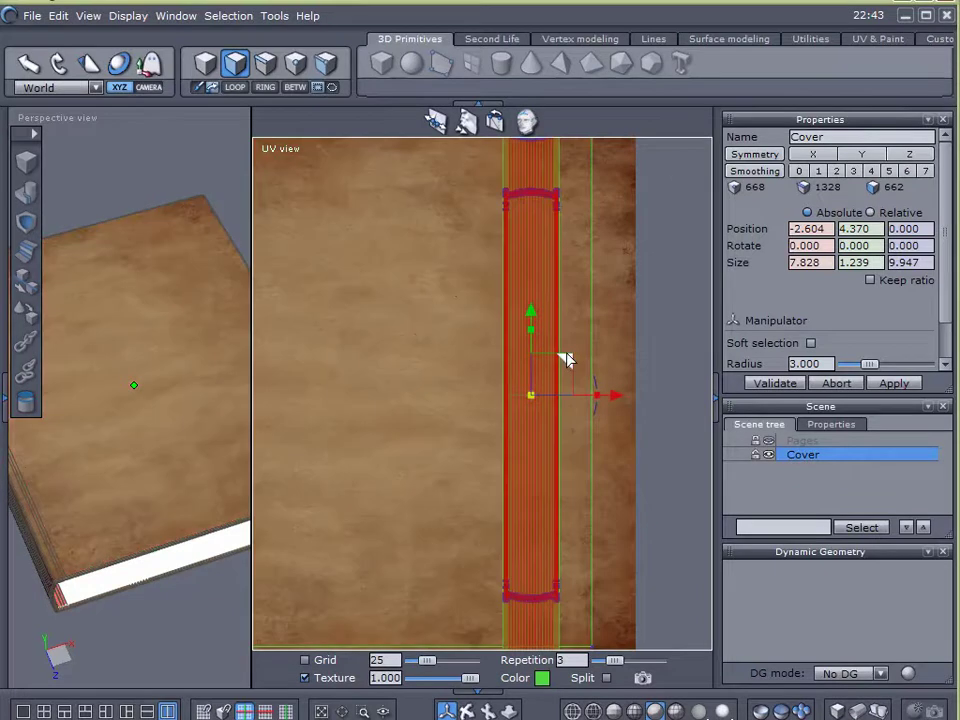
{"action": "right_click_drag", "start_coordinate": [660, 303], "coordinate": [649, 339]}
{"action": "left_click_drag", "start_coordinate": [557, 388], "coordinate": [586, 385]}
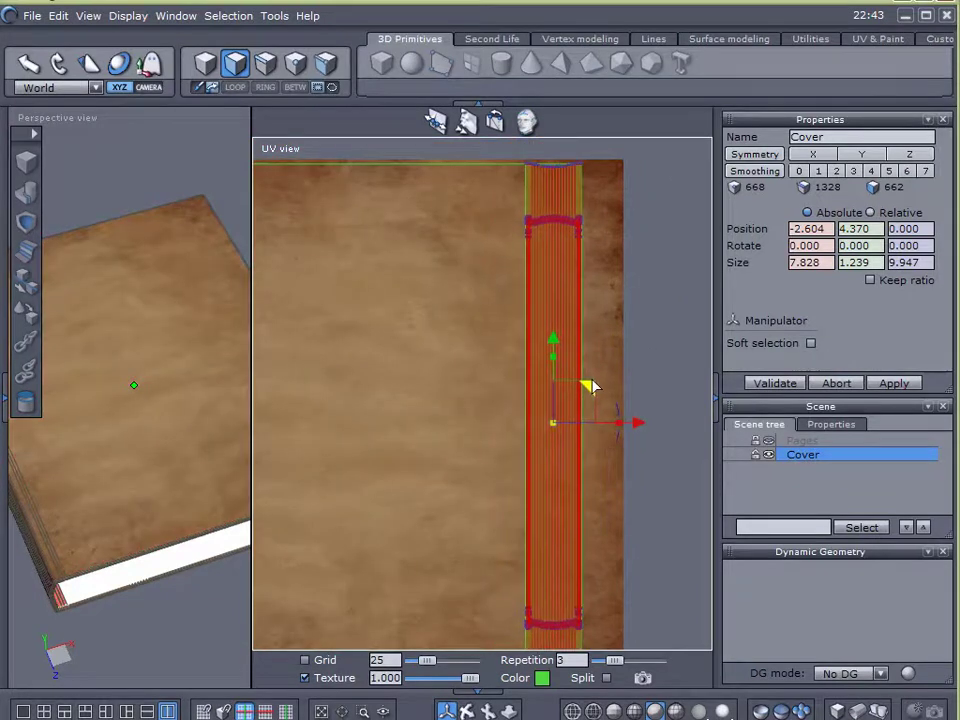
- Select the remaining rectangular UV island outside the texture and move it onto the texture beside the crease strips
{"action": "right_click_drag", "start_coordinate": [654, 471], "coordinate": [409, 399]}
{"action": "scroll", "coordinate": [469, 372], "scroll_direction": "down", "scroll_amount": 6}
{"action": "left_click_drag", "start_coordinate": [514, 214], "coordinate": [710, 460]}
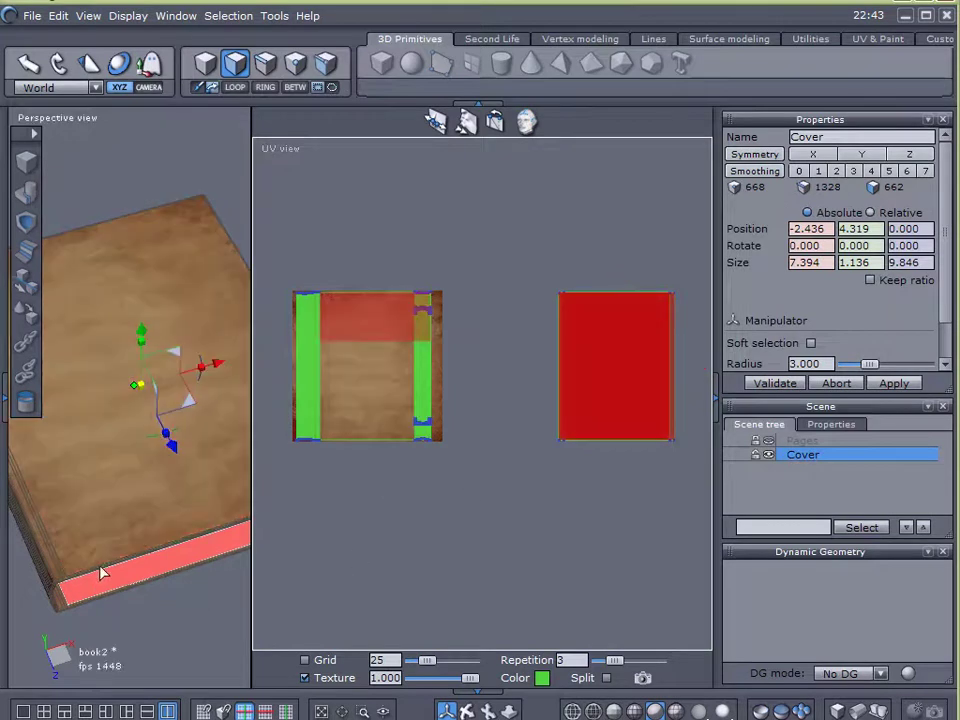
{"action": "left_click_drag", "start_coordinate": [644, 333], "coordinate": [405, 335]}
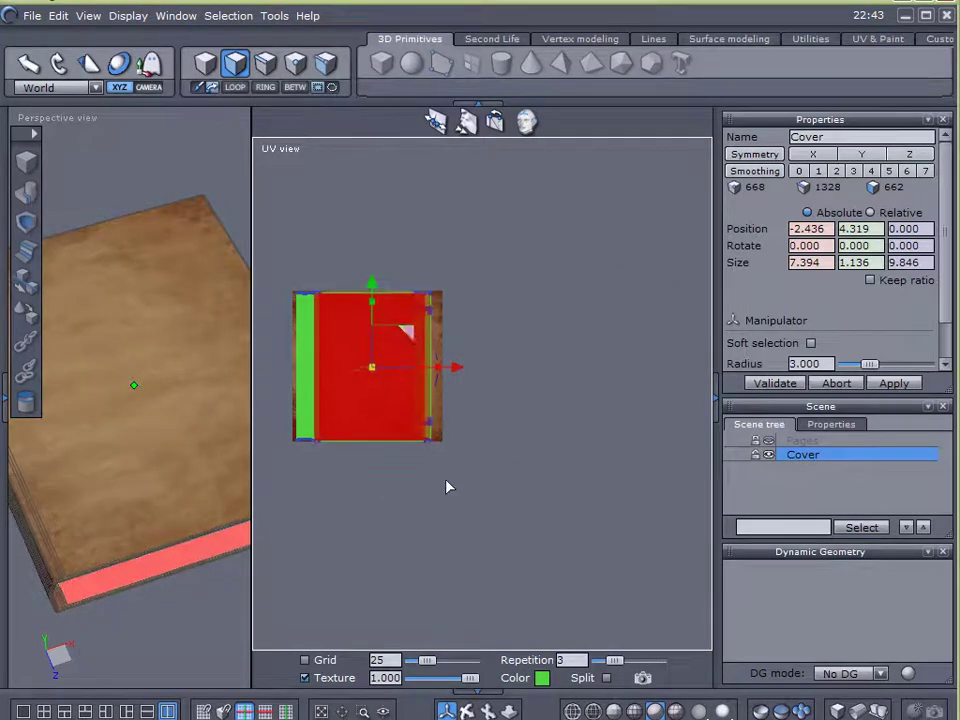
- Scale the selected rectangular cover island down slightly so its edges sit just inside the texture's borders
{"action": "middle_click_drag", "start_coordinate": [437, 513], "coordinate": [555, 512]}
{"action": "scroll", "coordinate": [538, 325], "scroll_direction": "up", "scroll_amount": 6}
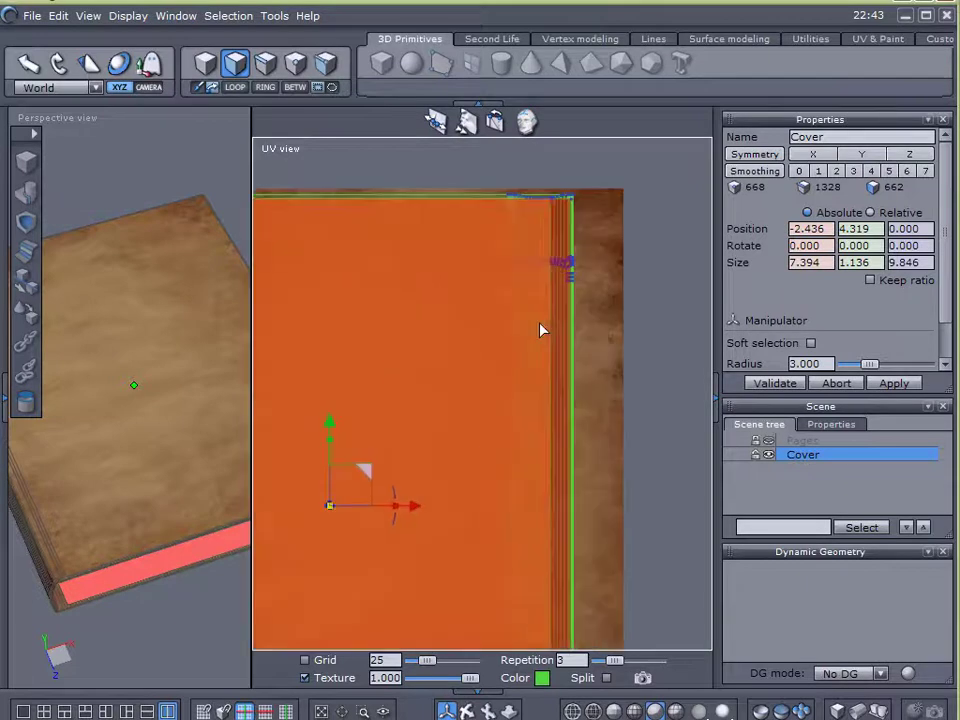
{"action": "scroll", "coordinate": [632, 411], "scroll_direction": "down", "scroll_amount": 2}
{"action": "middle_click_drag", "start_coordinate": [657, 398], "coordinate": [662, 328]}
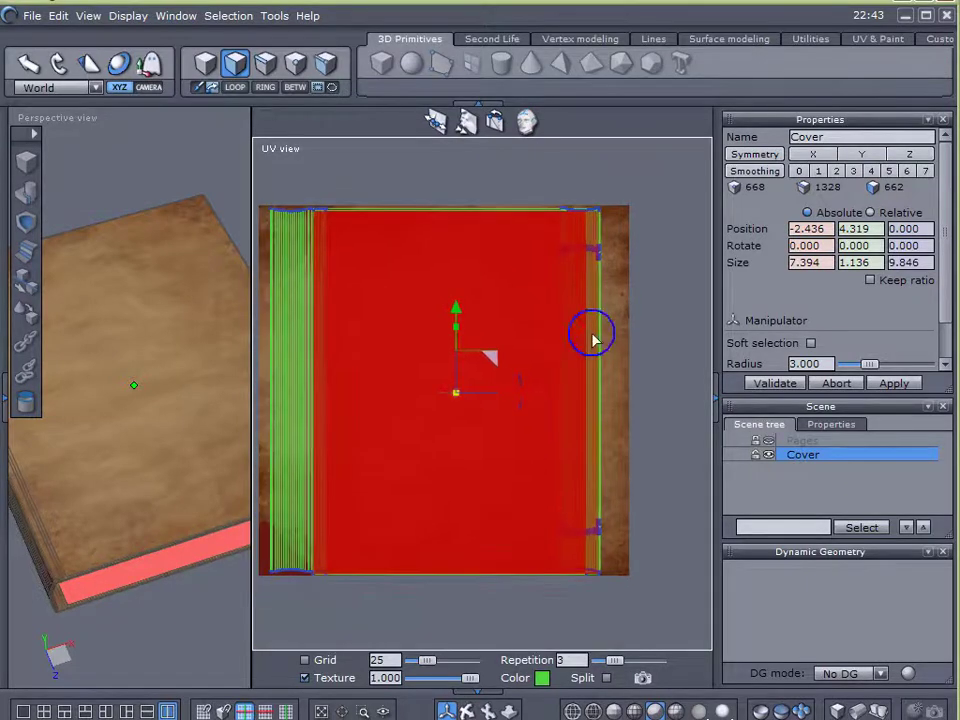
{"action": "mouse_move", "coordinate": [455, 393]}
{"action": "left_mouse_down"}
{"action": "mouse_move", "coordinate": [446, 394]}
{"action": "mouse_move", "coordinate": [455, 393]}
{"action": "left_mouse_up"}
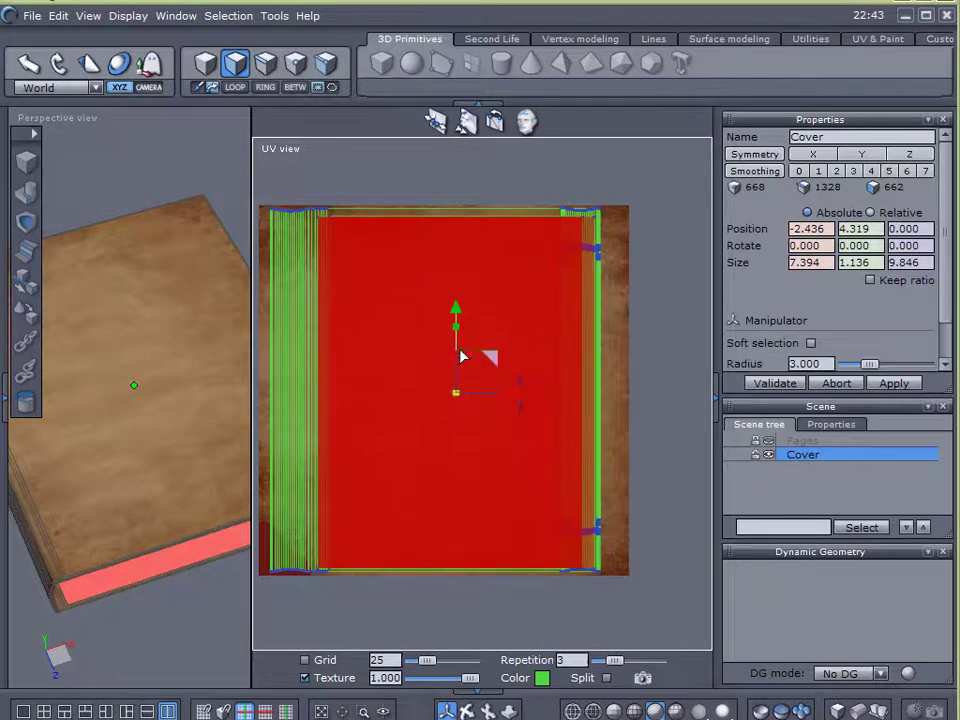
{"action": "left_click_drag", "start_coordinate": [455, 308], "coordinate": [524, 309]}
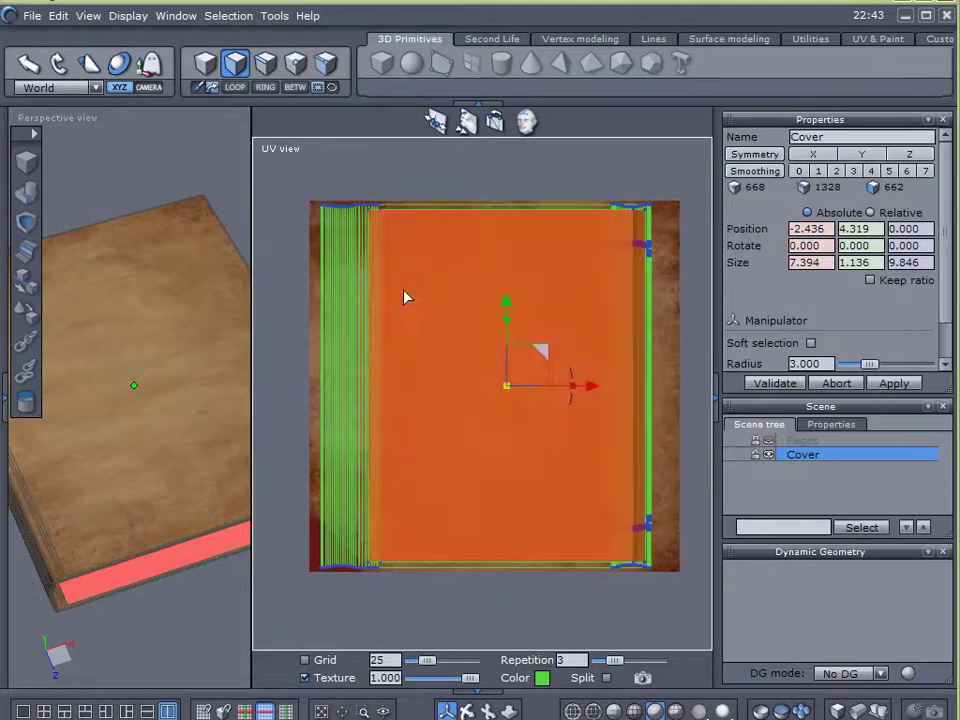
- Move the cover face island off the texture, place it back beside the crease strips, and end the island selection
{"action": "left_click_drag", "start_coordinate": [542, 349], "coordinate": [216, 346]}
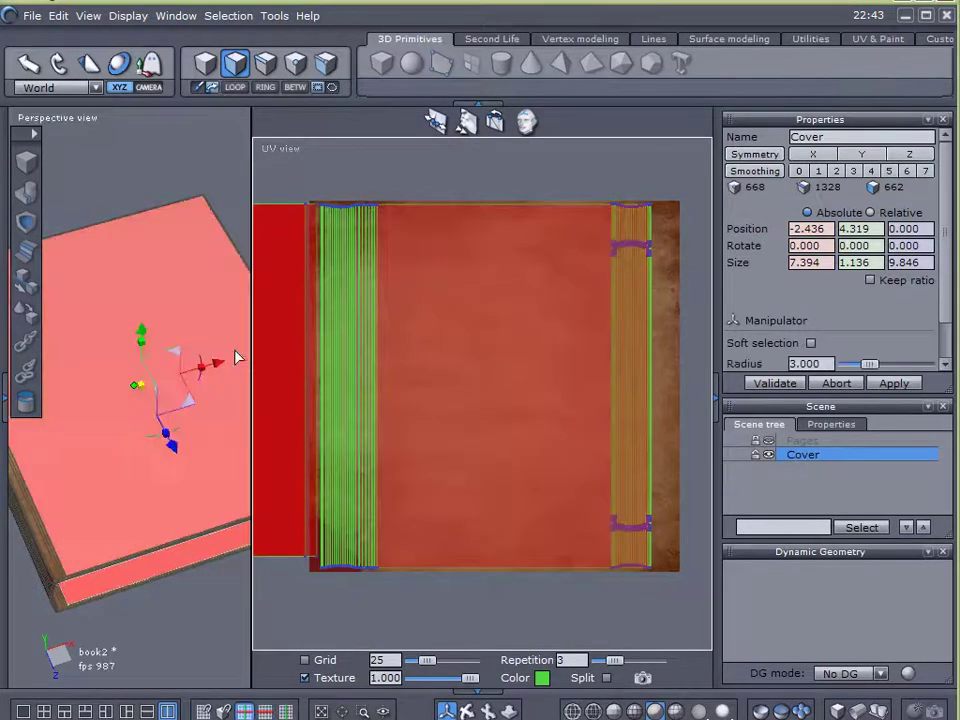
{"action": "scroll", "coordinate": [462, 372], "scroll_direction": "down", "scroll_amount": 3}
{"action": "middle_click_drag", "start_coordinate": [476, 555], "coordinate": [539, 558]}
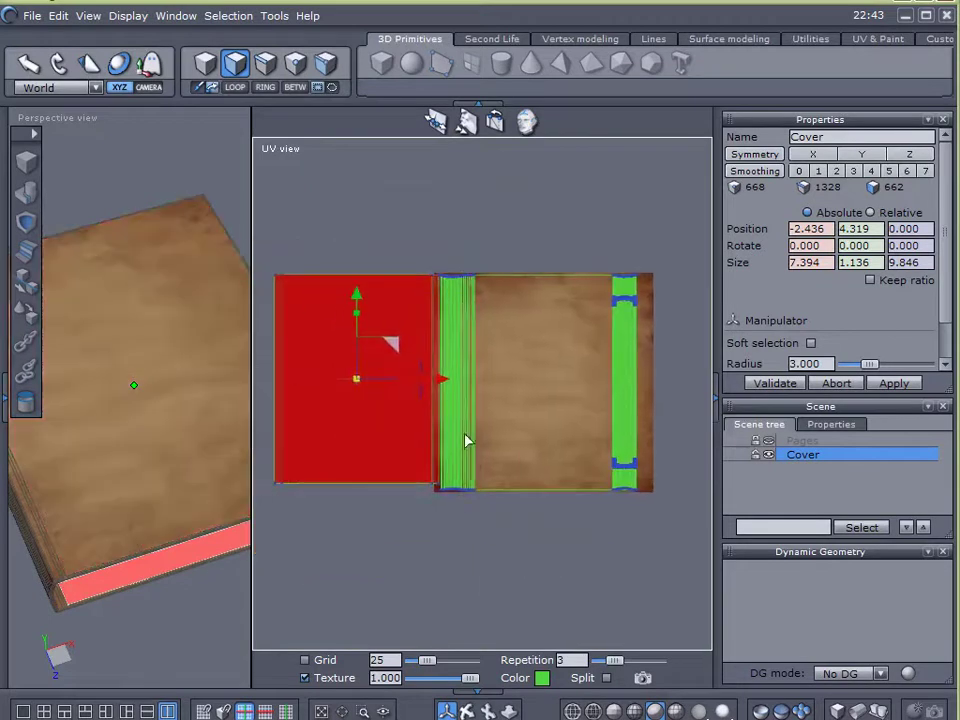
{"action": "left_click_drag", "start_coordinate": [398, 347], "coordinate": [585, 347]}
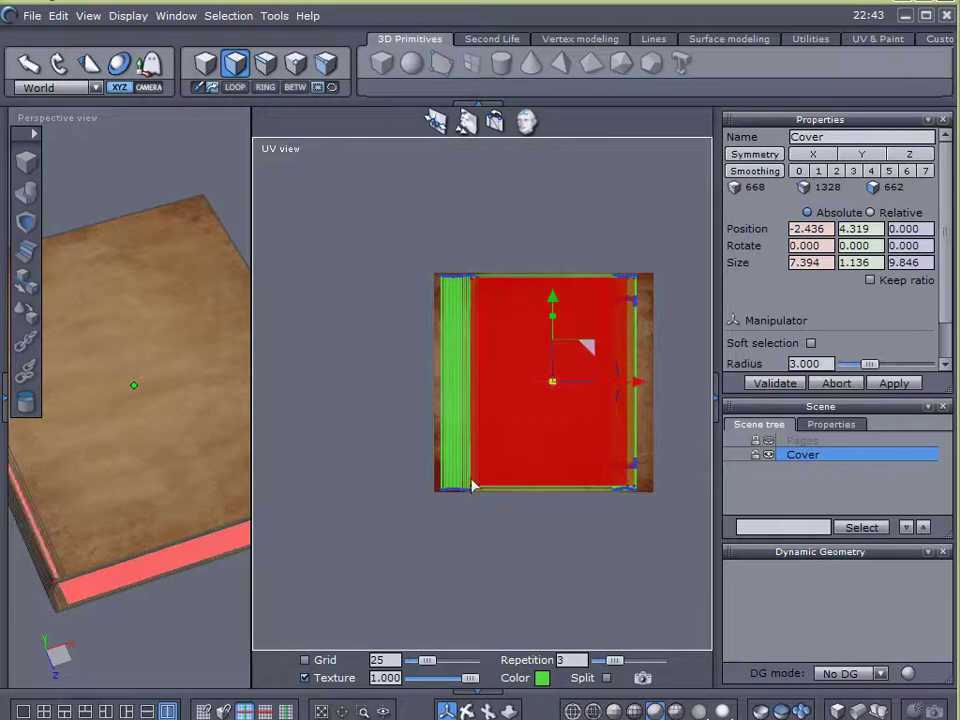
{"action": "left_click", "coordinate": [372, 472]}
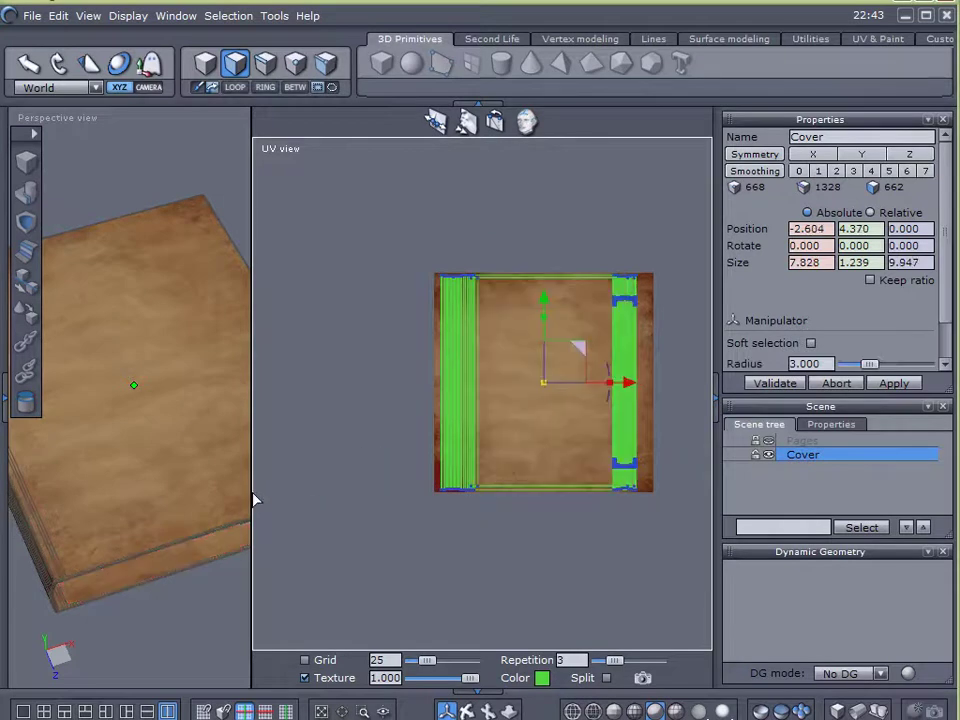
- Show only the perspective view, deselect the Cover and look over the textured book from its spine side
{"action": "left_click_drag", "start_coordinate": [251, 492], "coordinate": [416, 495]}
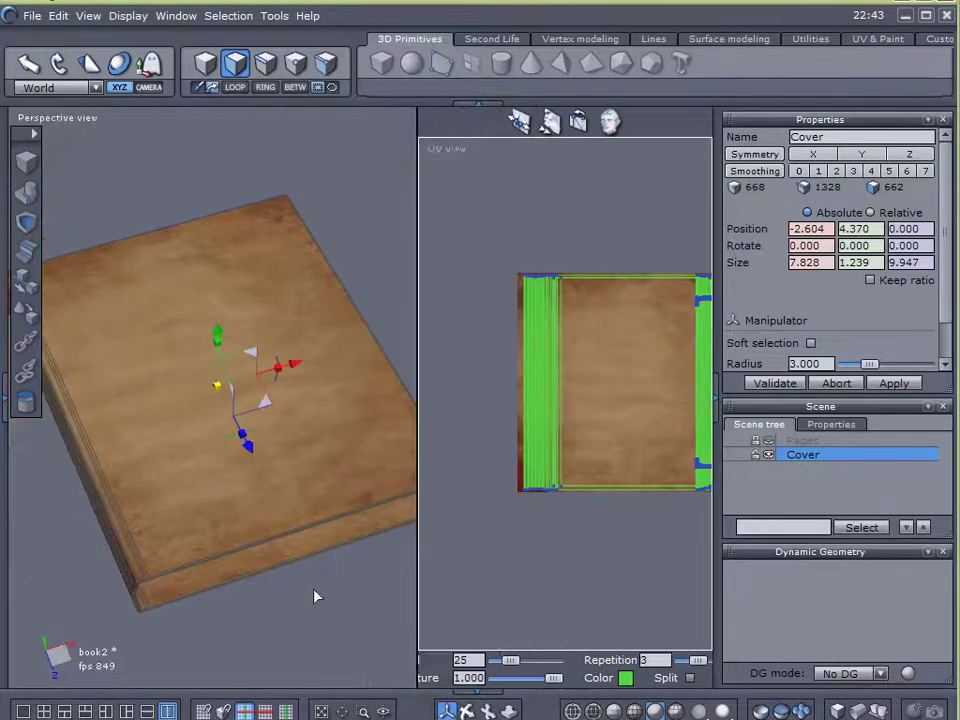
{"action": "left_click", "coordinate": [31, 710]}
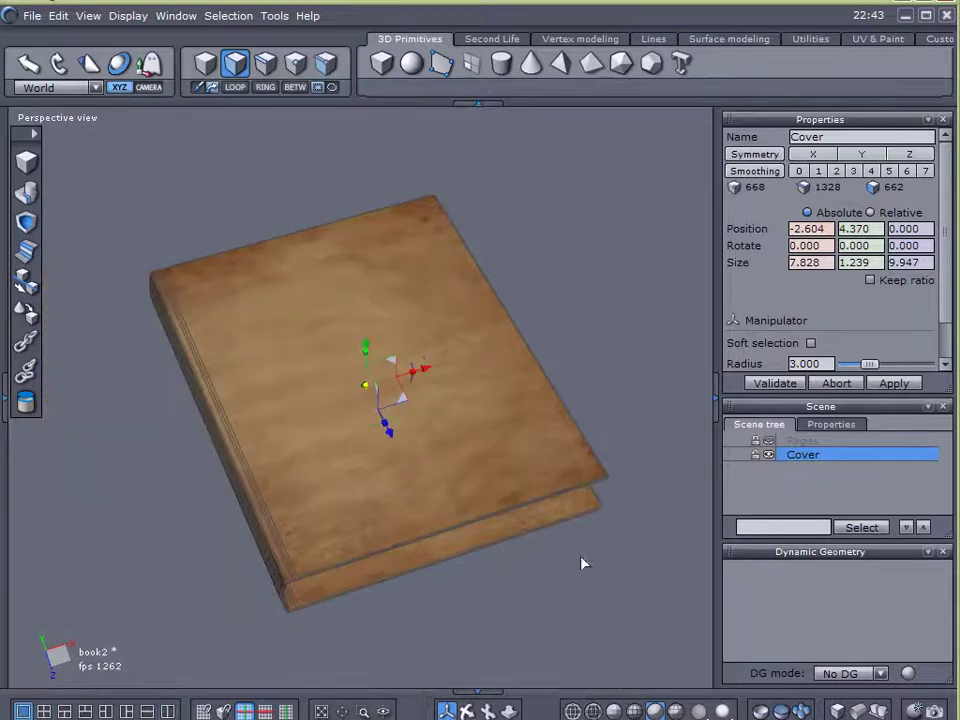
{"action": "left_click", "coordinate": [499, 522]}
{"action": "left_click_drag", "start_coordinate": [499, 522], "coordinate": [531, 303], "text": "alt"}
{"action": "right_click_drag", "start_coordinate": [533, 310], "coordinate": [383, 289]}
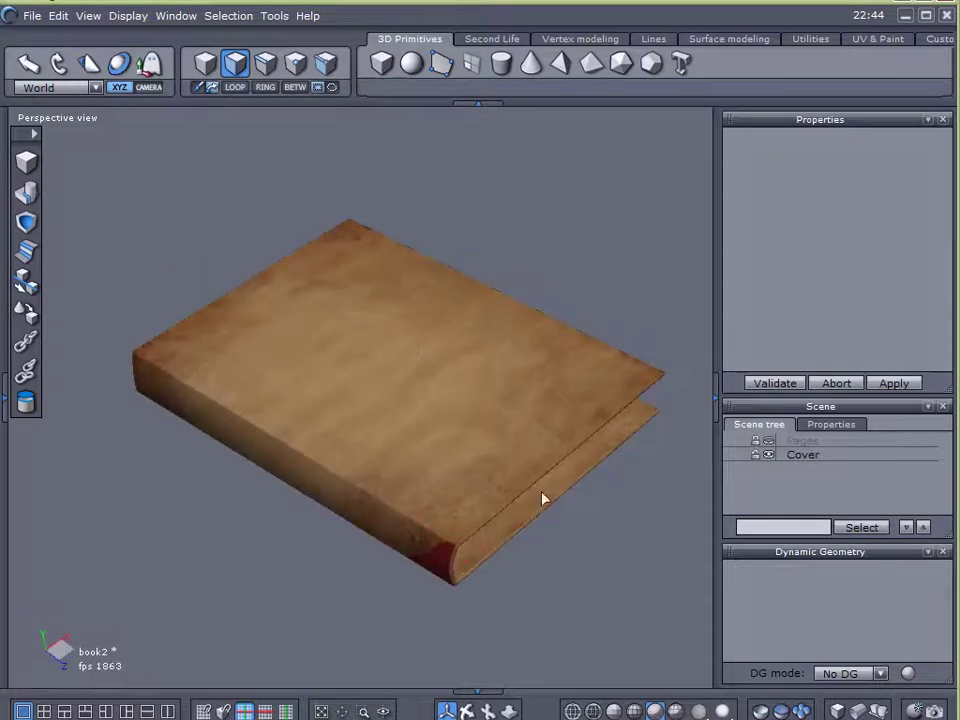
- Make the Pages object visible inside the cover and unlock it
{"action": "left_click", "coordinate": [769, 442]}
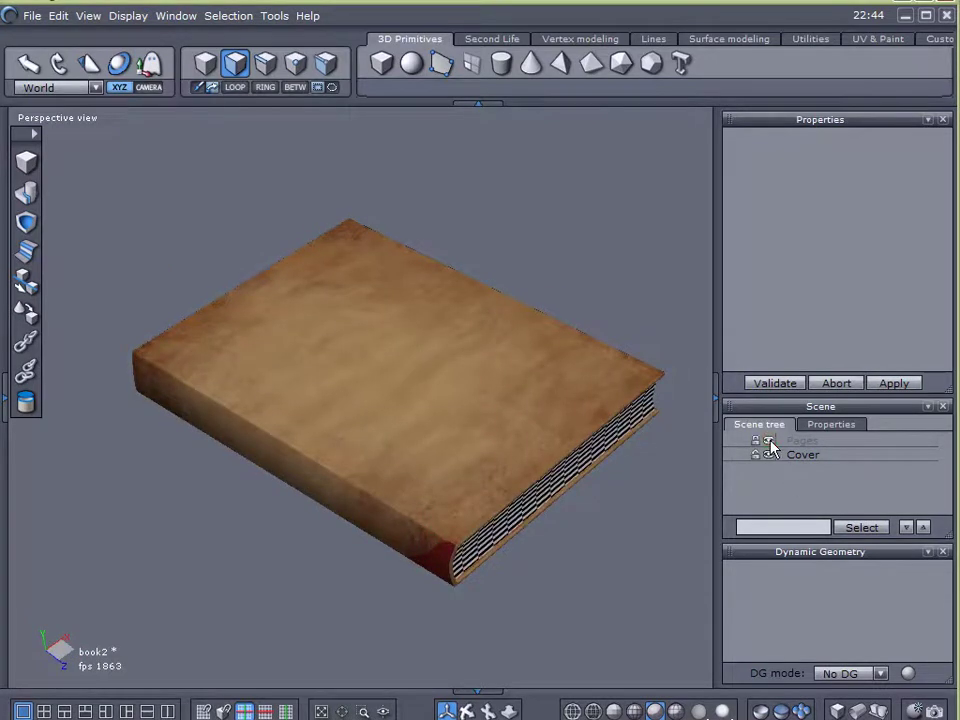
{"action": "right_click_drag", "start_coordinate": [617, 540], "coordinate": [520, 491]}
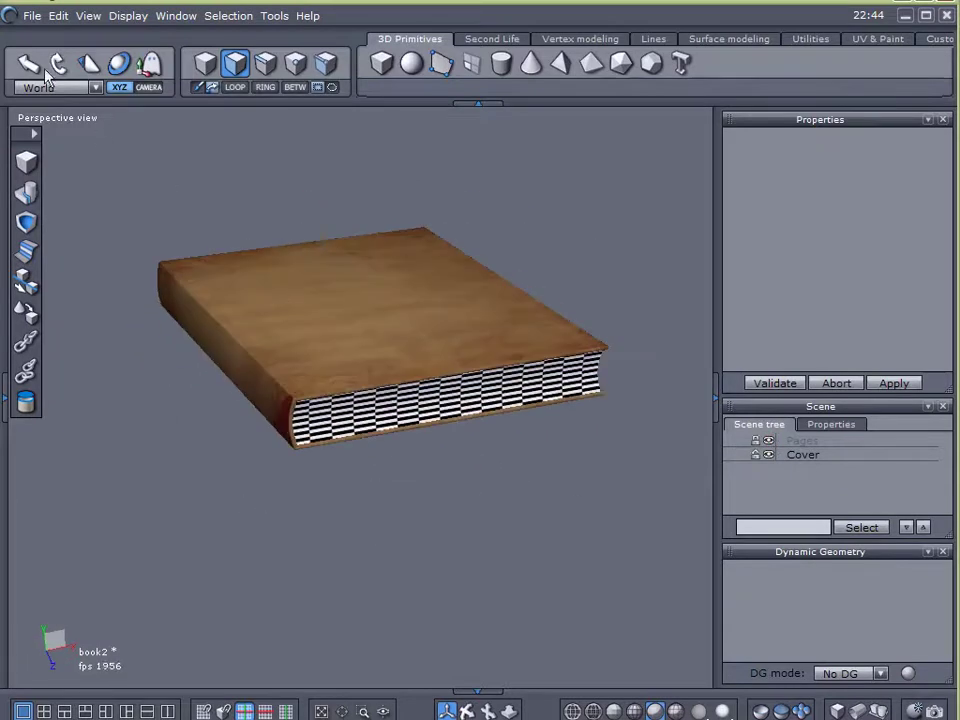
{"action": "left_click", "coordinate": [31, 17]}
{"action": "left_click", "coordinate": [96, 165]}
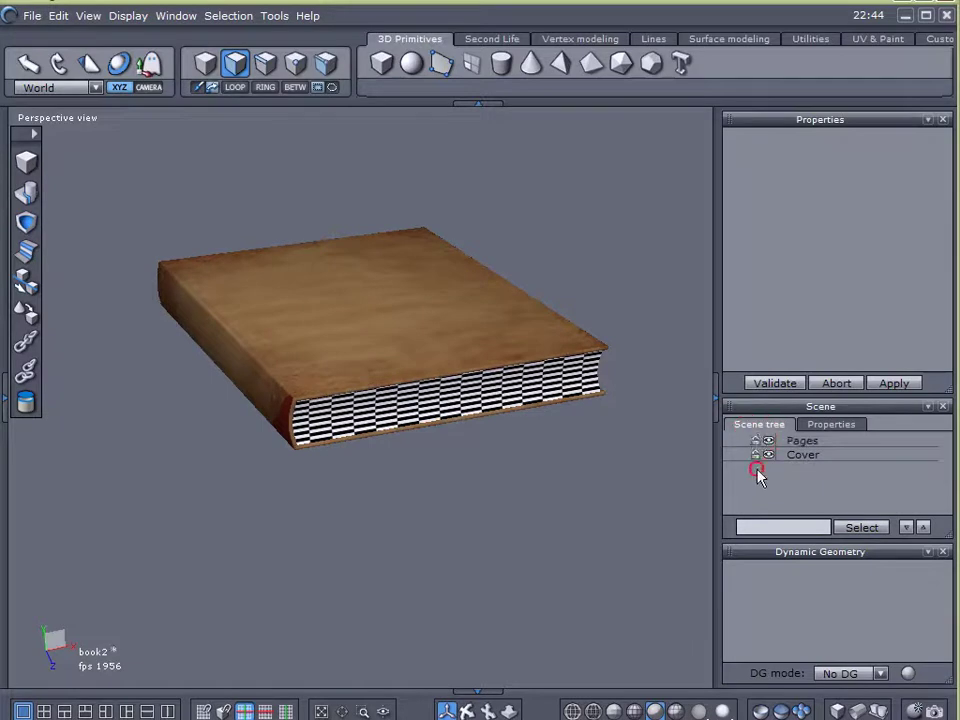
- Hide the Cover object and select the Pages object, bringing its whole strip into view
{"action": "left_click", "coordinate": [786, 455]}
{"action": "right_click_drag", "start_coordinate": [570, 469], "coordinate": [272, 418]}
{"action": "scroll", "coordinate": [298, 327], "scroll_direction": "up", "scroll_amount": 5}
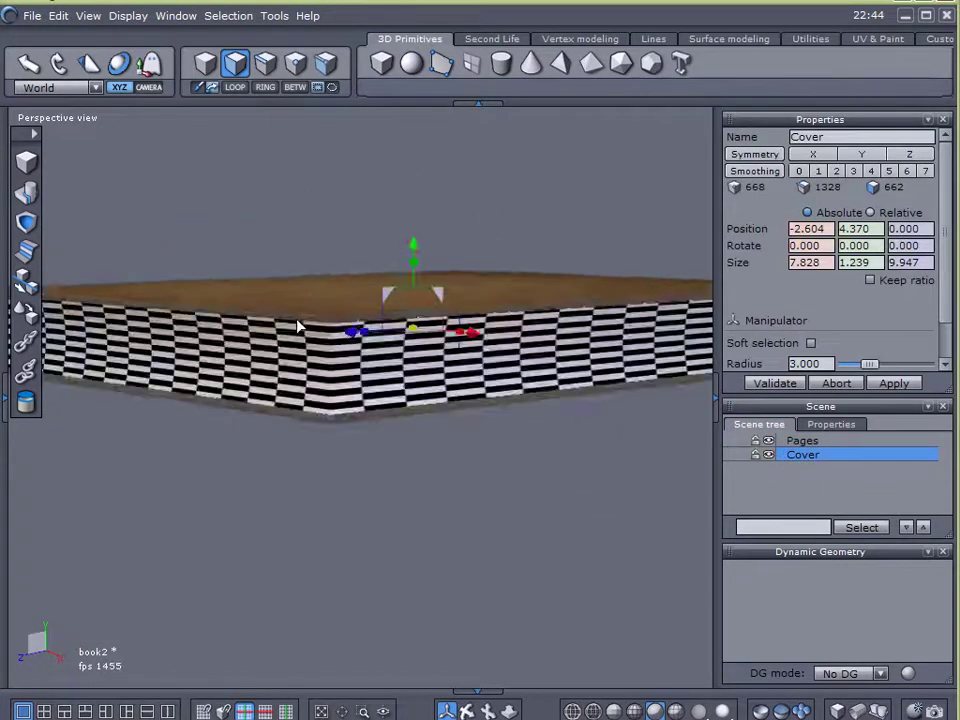
{"action": "scroll", "coordinate": [300, 327], "scroll_direction": "down", "scroll_amount": 5}
{"action": "right_click_drag", "start_coordinate": [315, 330], "coordinate": [560, 465]}
{"action": "left_click", "coordinate": [769, 456]}
{"action": "right_click_drag", "start_coordinate": [639, 476], "coordinate": [558, 466]}
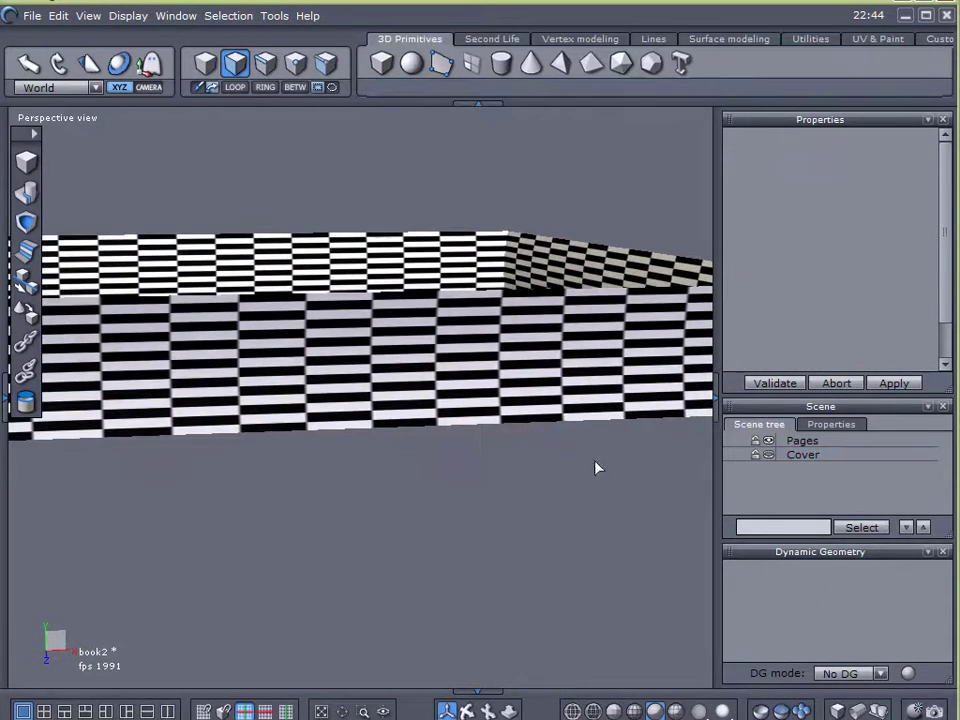
{"action": "left_click_drag", "start_coordinate": [525, 462], "coordinate": [588, 523], "text": "alt"}
{"action": "middle_click_drag", "start_coordinate": [565, 499], "coordinate": [502, 612]}
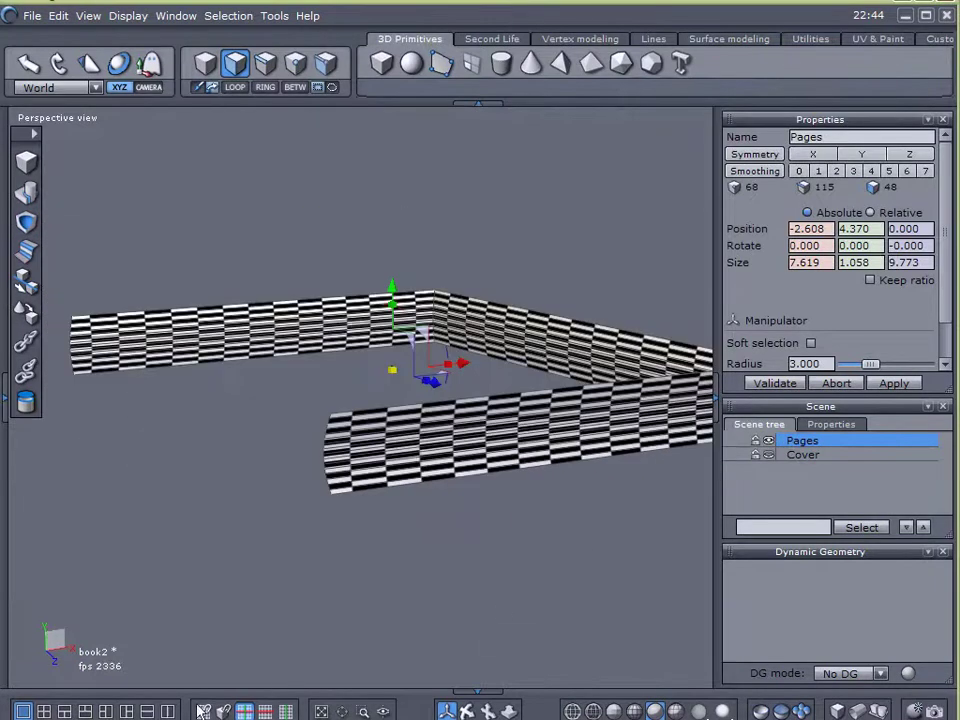
- Display the UV layout of the Pages object and save it as an image named pages on the Desktop
{"action": "left_click", "coordinate": [167, 711]}
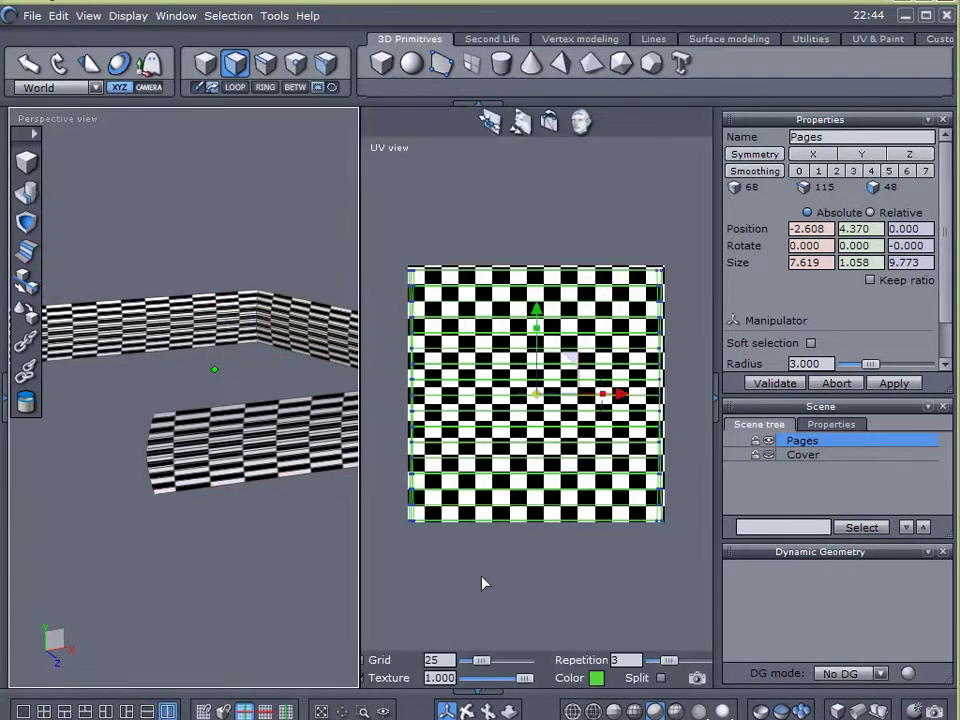
{"action": "left_click", "coordinate": [697, 678]}
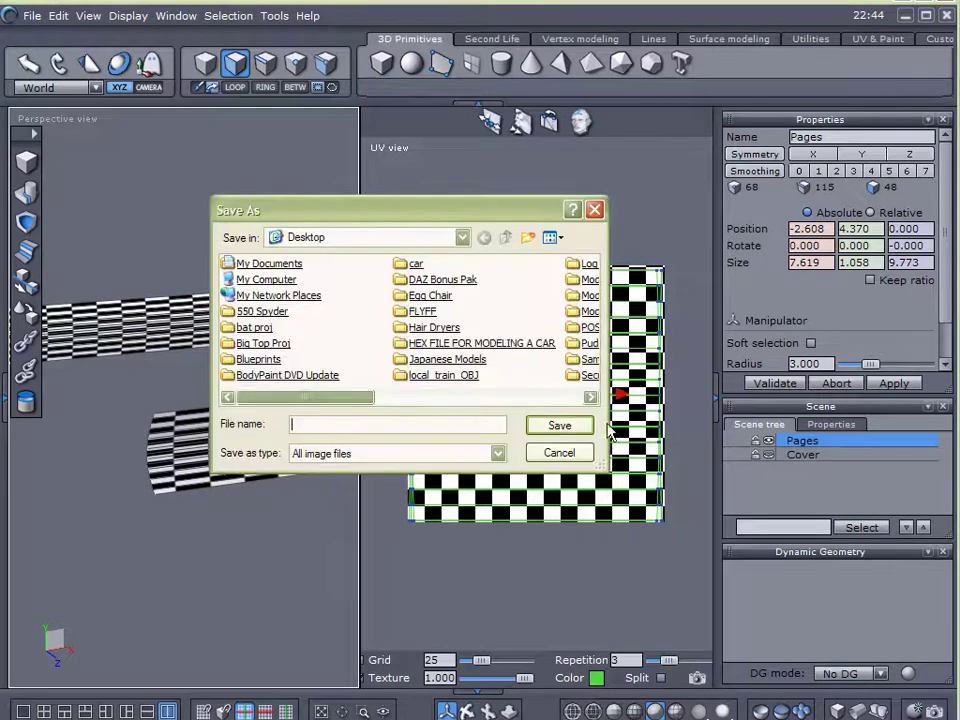
{"action": "left_click", "coordinate": [366, 425]}
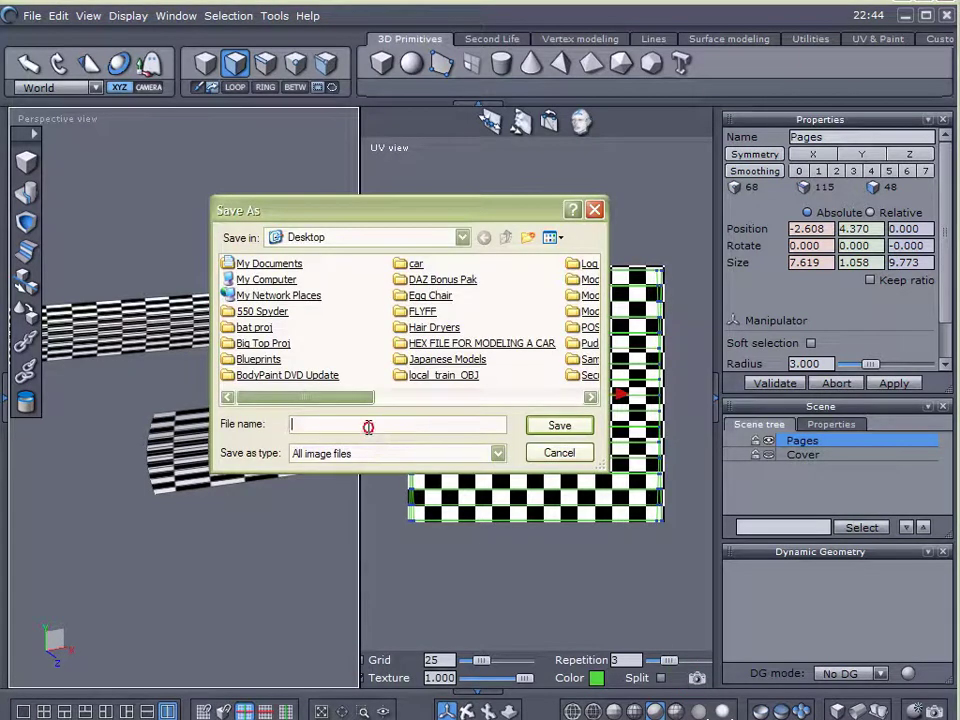
{"action": "type", "text": "pages"}
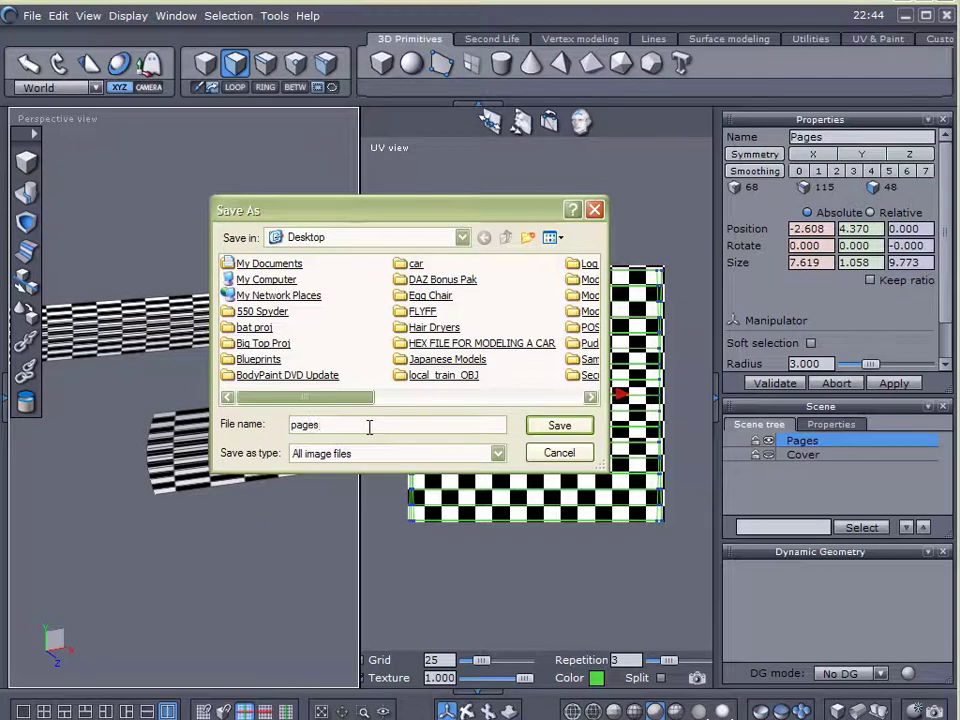
{"action": "key", "text": "Return"}
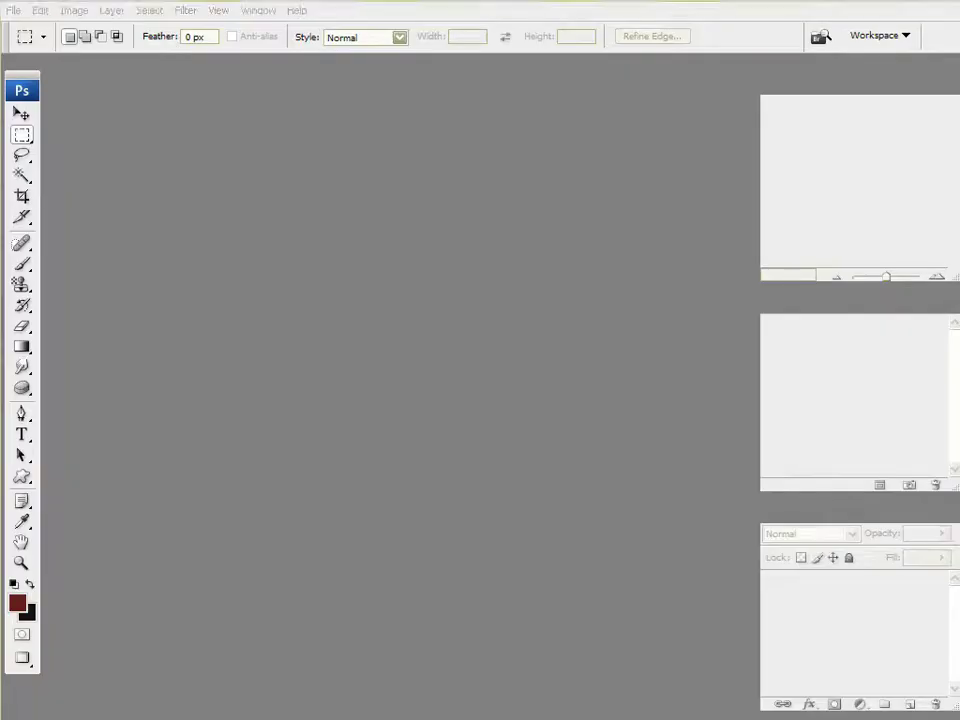
- Switch to Photoshop, open pages.png and activate the Move tool with the layout enlarged in the window
{"action": "left_click_drag", "start_coordinate": [306, 285], "coordinate": [306, 285]}
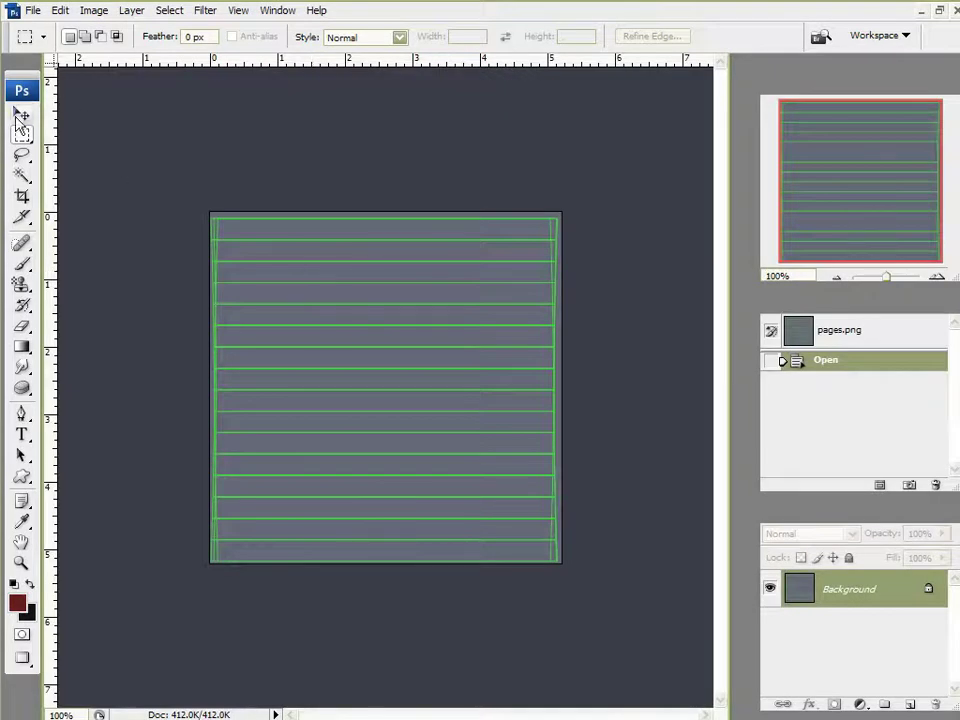
{"action": "left_click", "coordinate": [22, 113]}
{"action": "scroll", "coordinate": [255, 360], "scroll_direction": "up", "scroll_amount": 3, "text": "alt"}
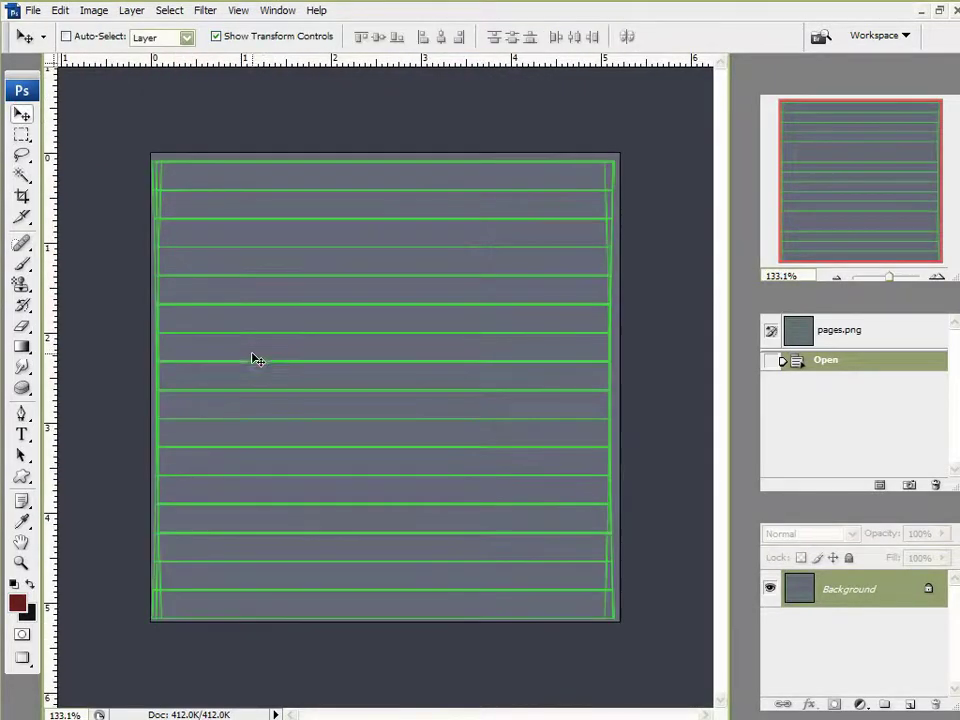
{"action": "scroll", "coordinate": [283, 368], "scroll_direction": "up", "scroll_amount": 2, "text": "alt"}
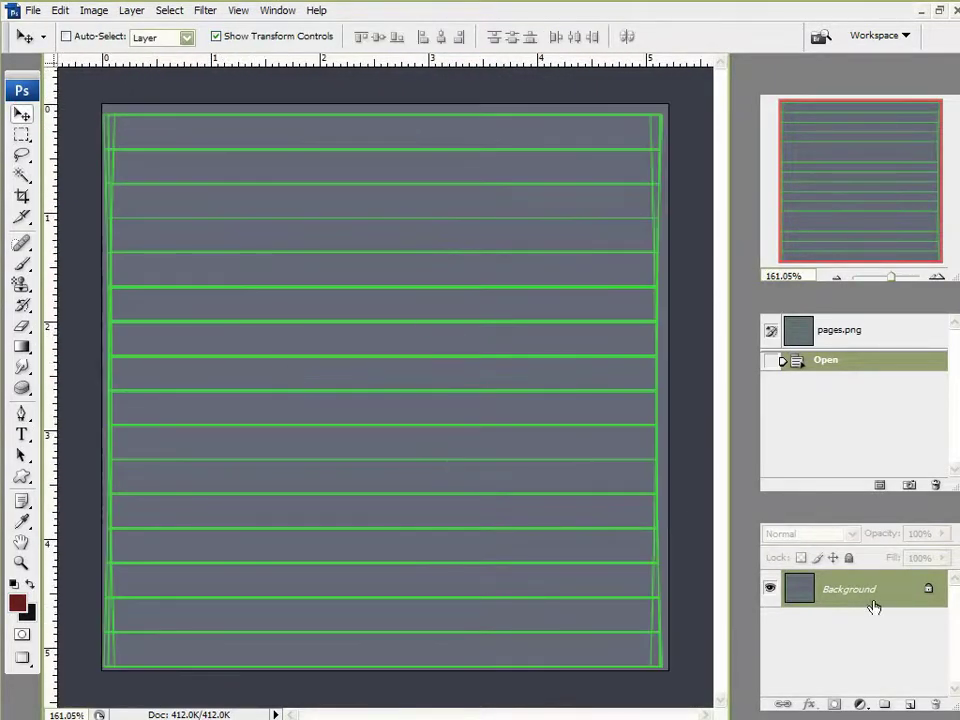
- Add a new layer above the background and fill it with white as the foreground colour
{"action": "left_click", "coordinate": [909, 704]}
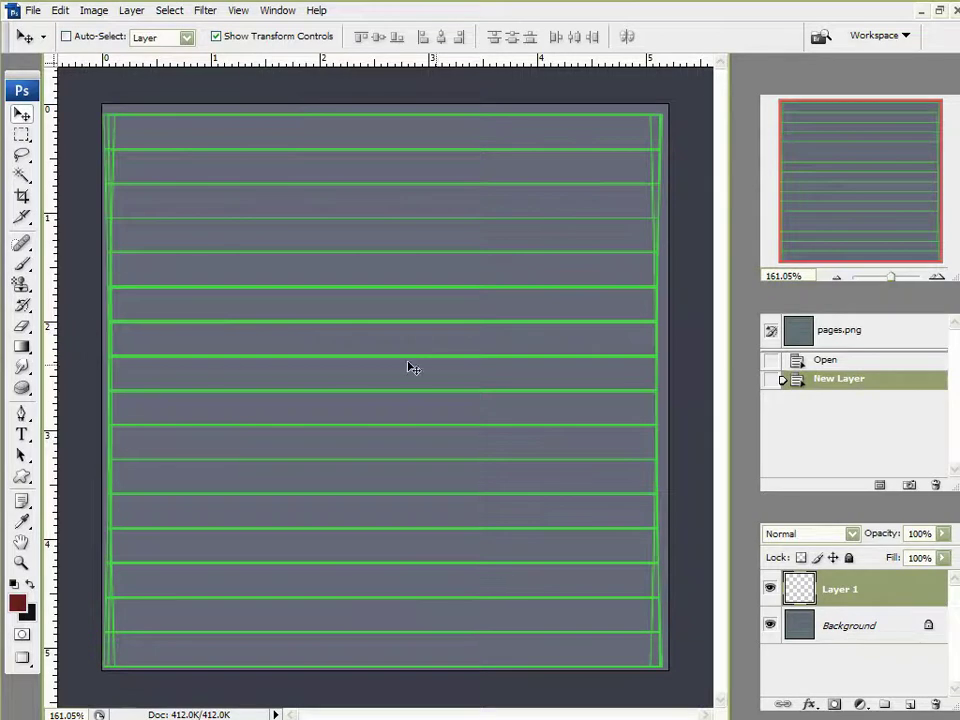
{"action": "left_click", "coordinate": [14, 584]}
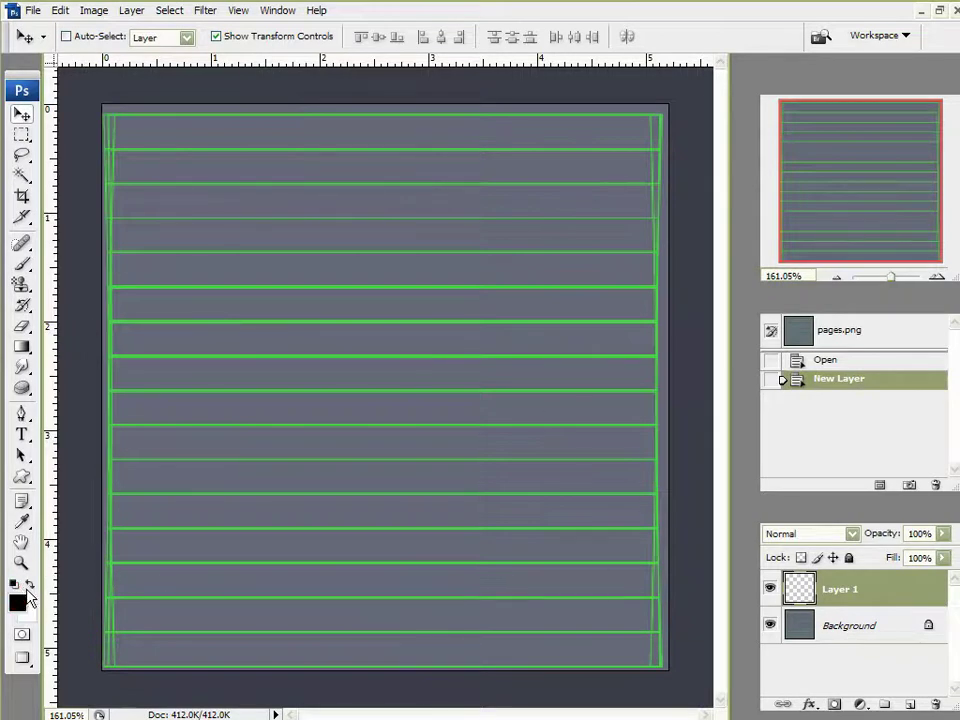
{"action": "left_click", "coordinate": [30, 586]}
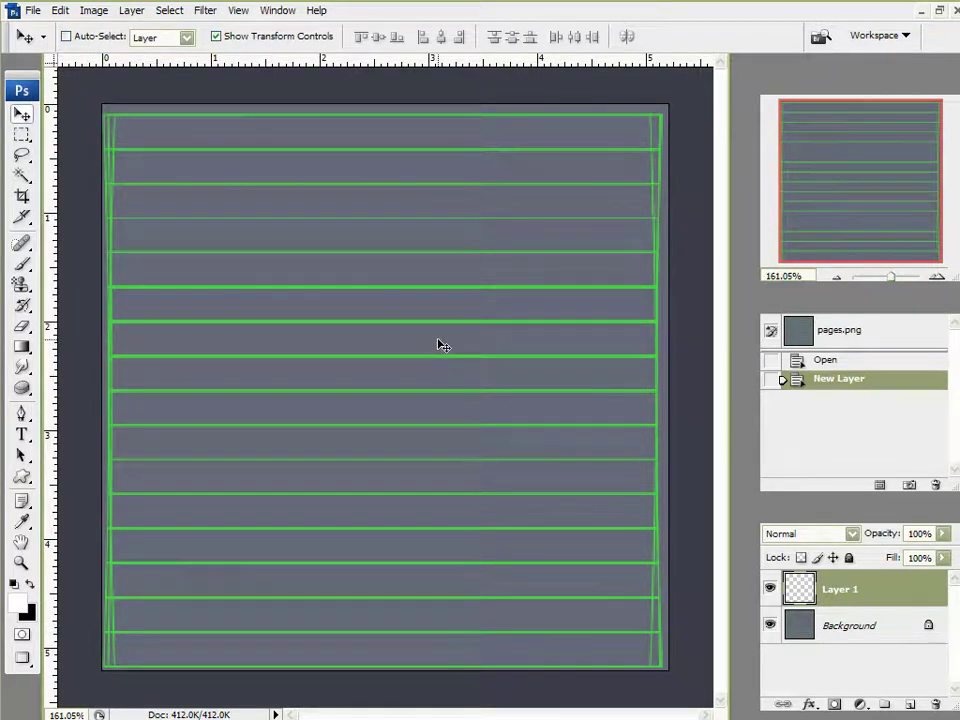
{"action": "key", "text": "alt+BackSpace"}
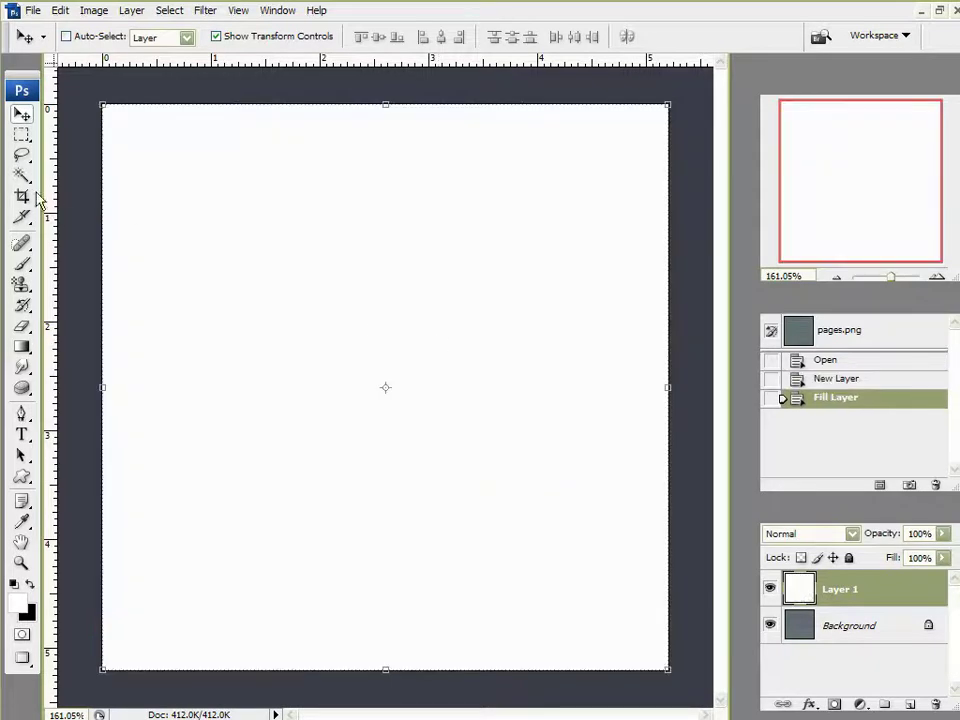
- Apply Add Noise to Layer 1 with an amount of about 14, Gaussian distribution and monochromatic enabled
{"action": "left_click", "coordinate": [208, 12]}
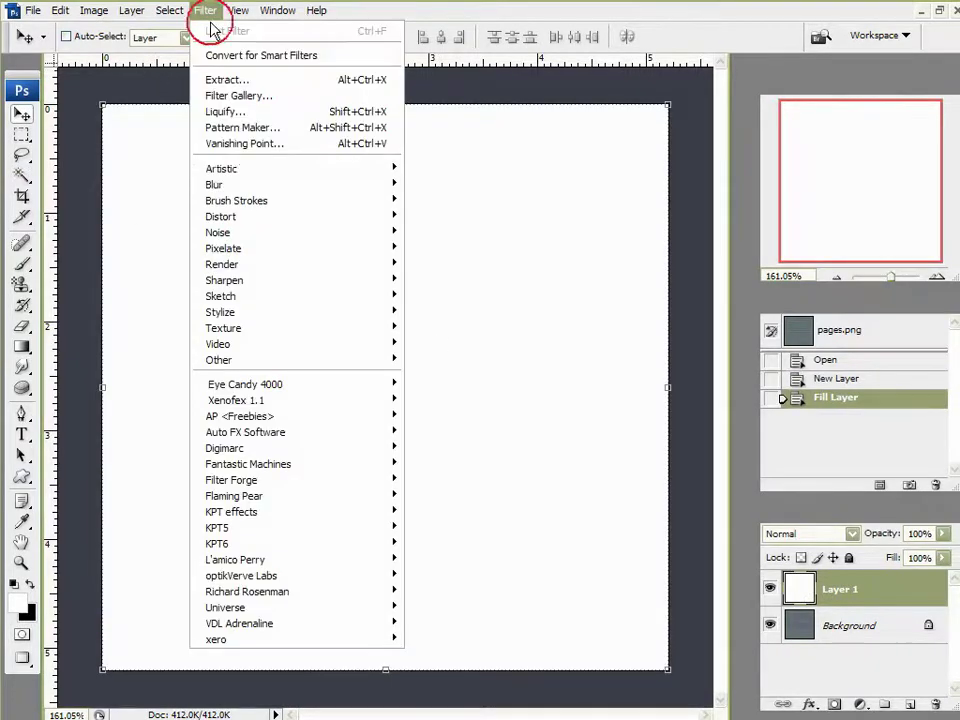
{"action": "mouse_move", "coordinate": [390, 240]}
{"action": "left_click", "coordinate": [440, 231]}
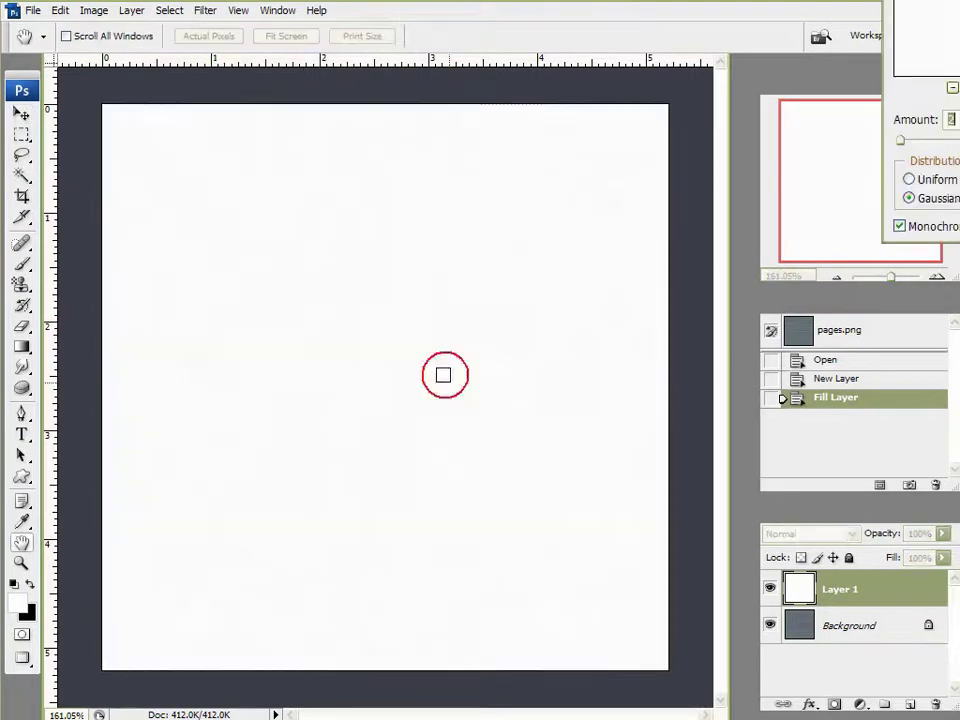
{"action": "mouse_move", "coordinate": [909, 139]}
{"action": "left_mouse_down"}
{"action": "mouse_move", "coordinate": [921, 144]}
{"action": "mouse_move", "coordinate": [906, 145]}
{"action": "left_mouse_up"}
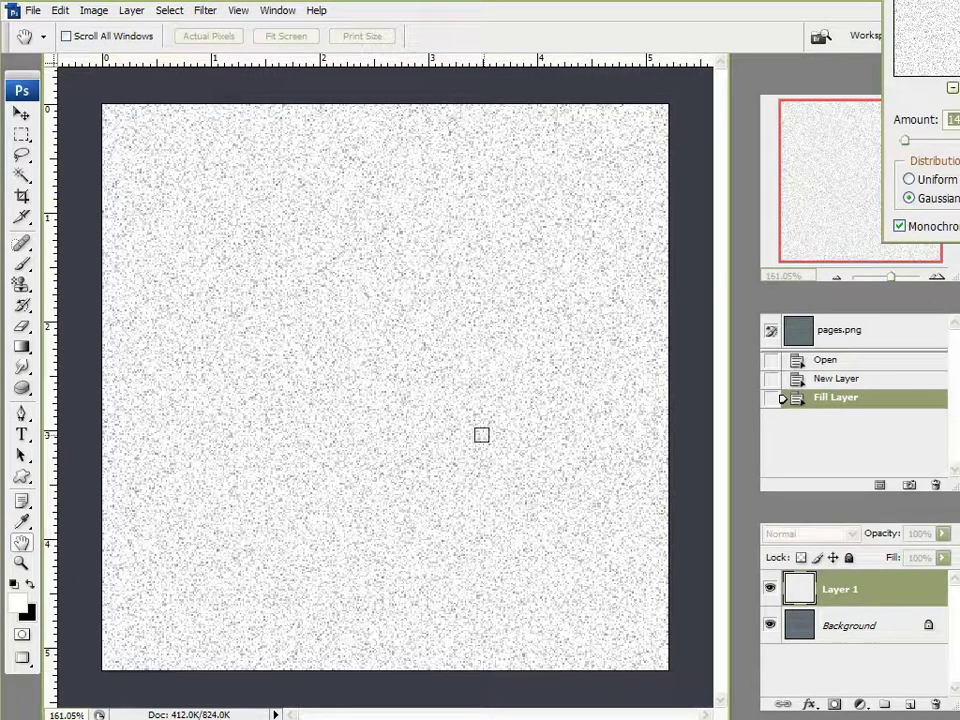
{"action": "left_click", "coordinate": [910, 180]}
{"action": "left_click", "coordinate": [909, 198]}
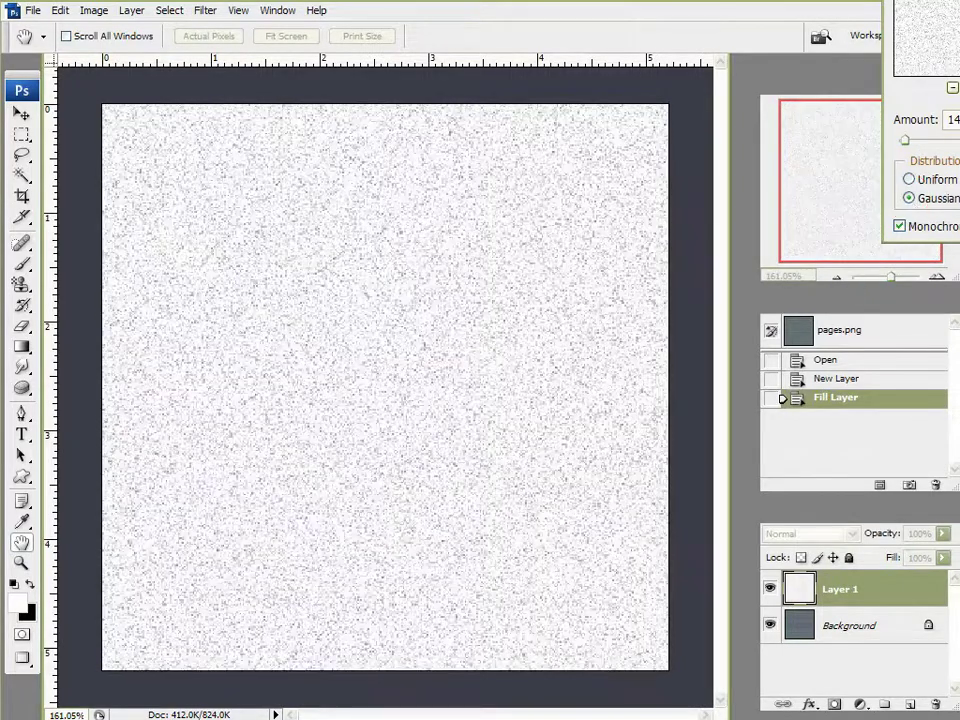
{"action": "key", "text": "Return"}
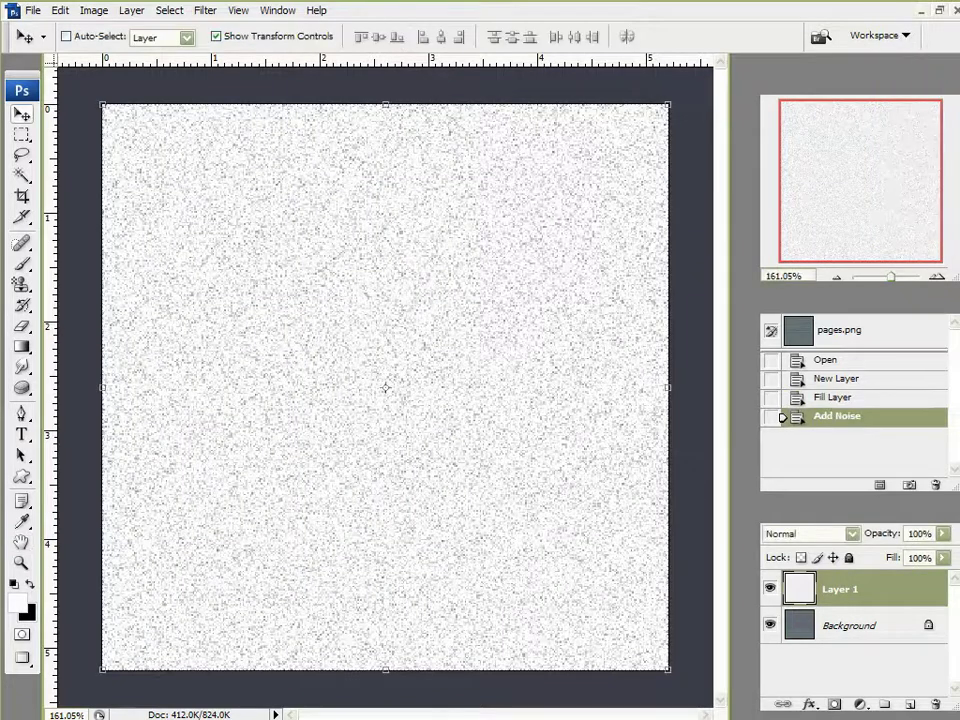
- Apply a horizontal Motion Blur to the noise on Layer 1, with the angle at 0 and the distance adjusted
{"action": "left_click", "coordinate": [208, 11]}
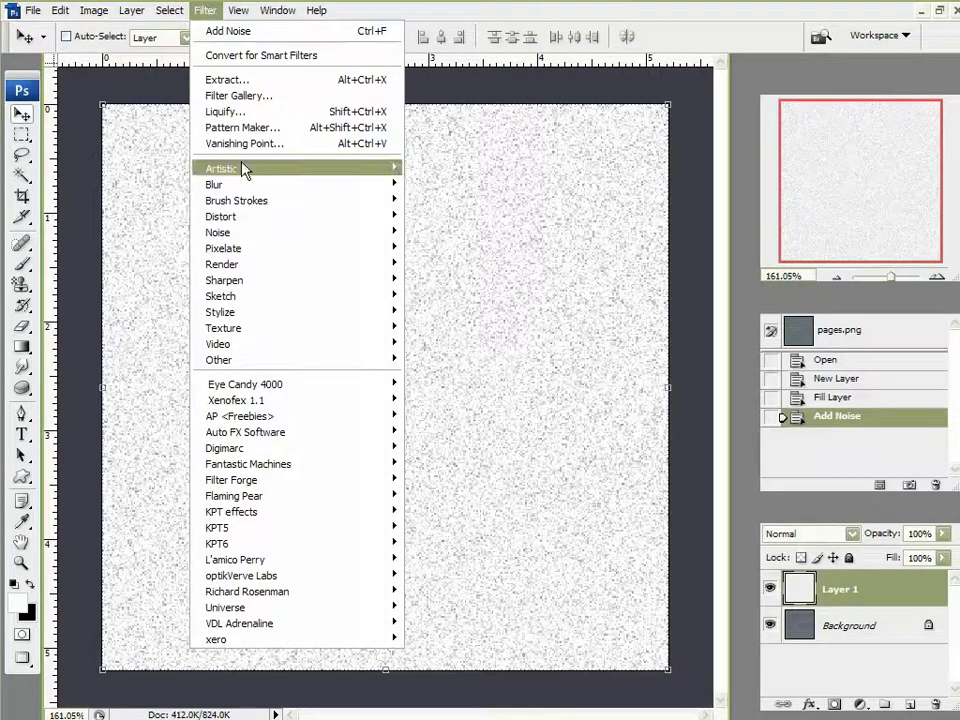
{"action": "mouse_move", "coordinate": [251, 185]}
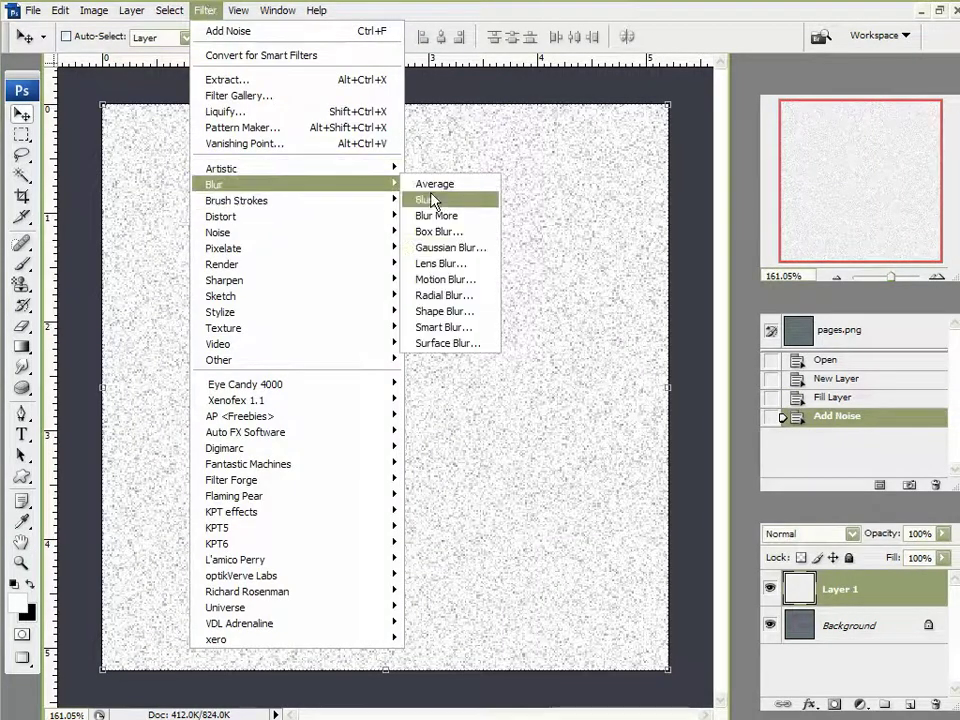
{"action": "left_click", "coordinate": [445, 279]}
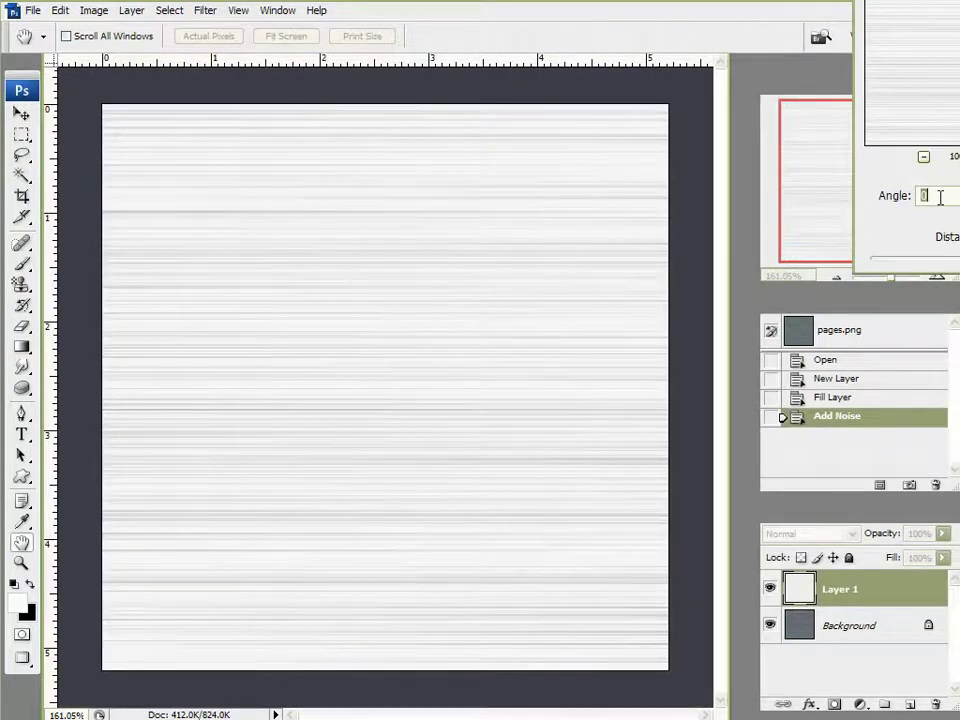
{"action": "mouse_move", "coordinate": [956, 258]}
{"action": "left_mouse_down"}
{"action": "mouse_move", "coordinate": [938, 262]}
{"action": "mouse_move", "coordinate": [958, 262]}
{"action": "left_mouse_up"}
{"action": "key", "text": "Return"}
{"action": "key", "text": "v"}
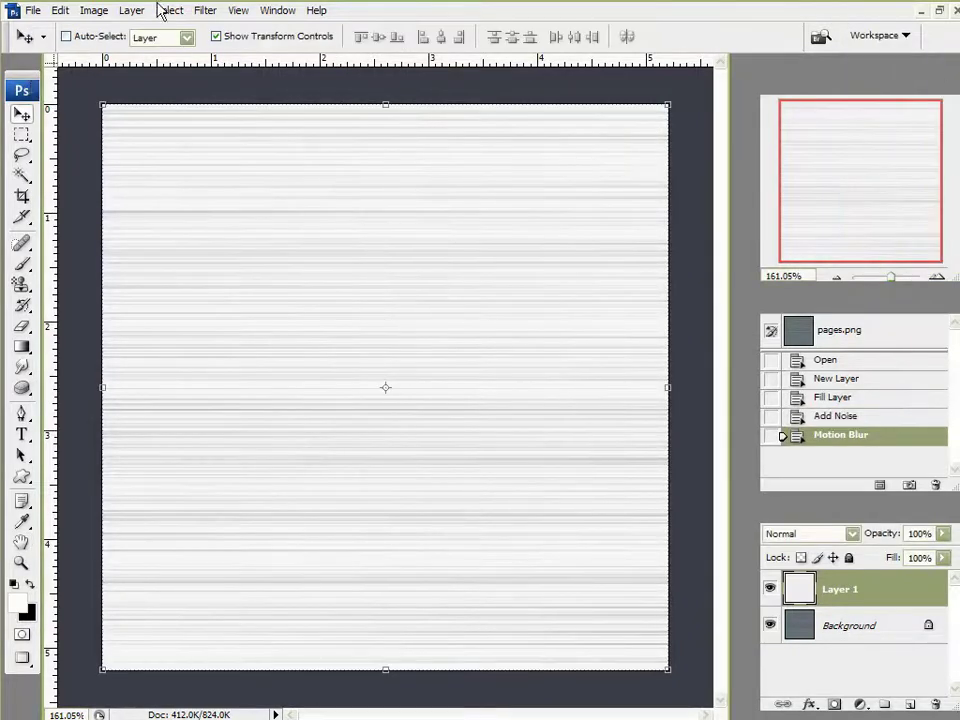
- Apply Add Noise to Layer 1 with an amount of 1, Gaussian and monochromatic, and compare it with the Motion Blur history state
{"action": "left_click", "coordinate": [205, 10]}
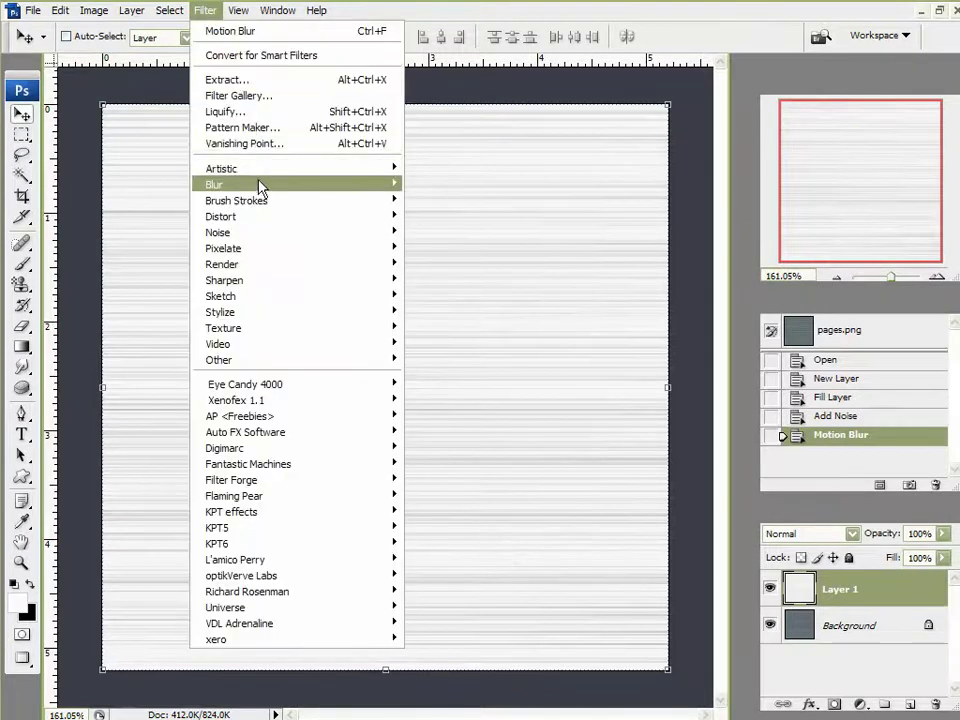
{"action": "mouse_move", "coordinate": [259, 188]}
{"action": "mouse_move", "coordinate": [261, 234]}
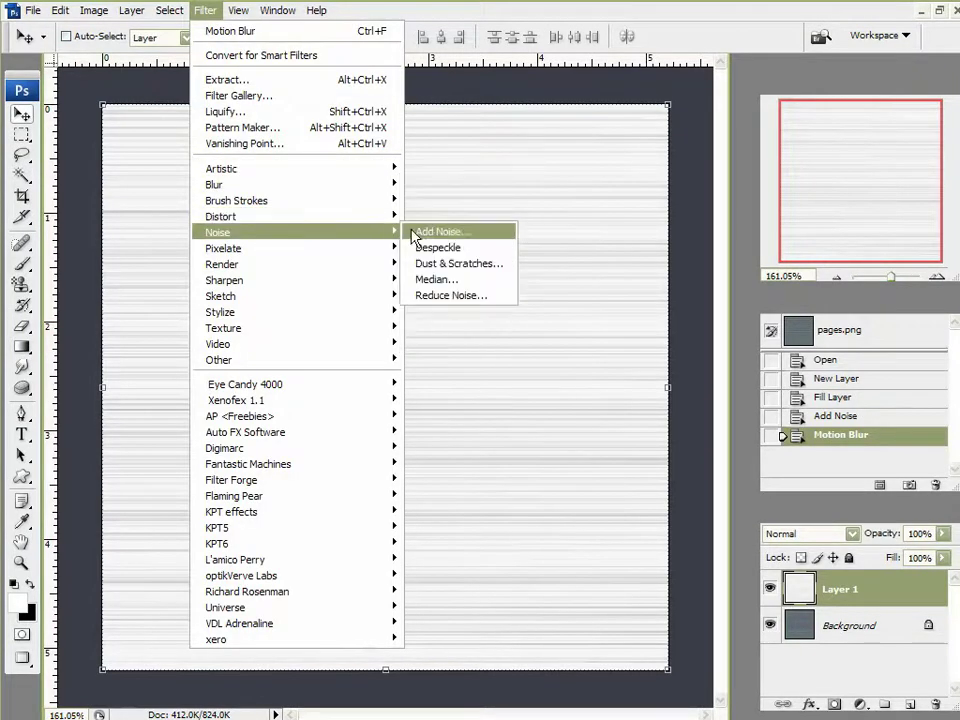
{"action": "left_click", "coordinate": [440, 232]}
{"action": "left_click_drag", "start_coordinate": [905, 140], "coordinate": [898, 147]}
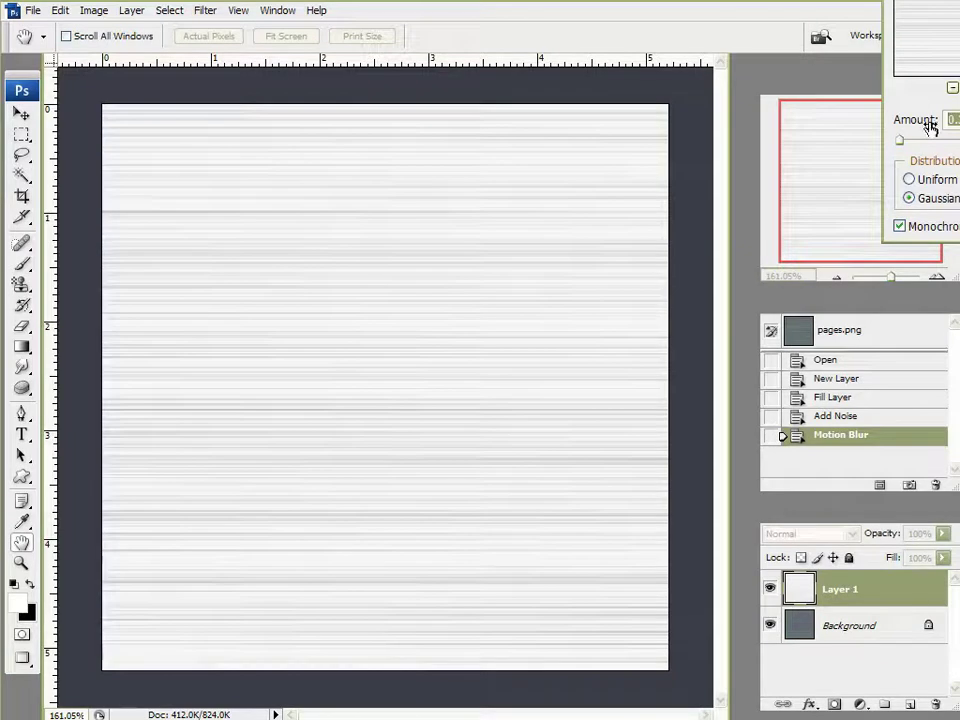
{"action": "type", "text": "1"}
{"action": "key", "text": "Return"}
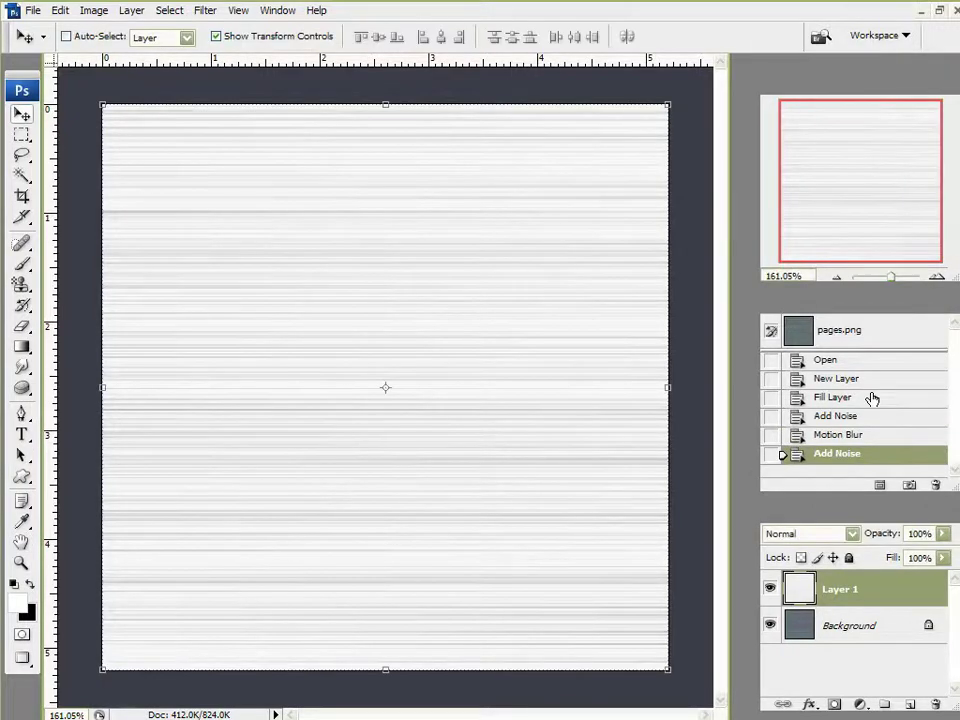
{"action": "left_click", "coordinate": [832, 437]}
{"action": "left_click", "coordinate": [828, 456]}
{"action": "left_click", "coordinate": [835, 438]}
{"action": "left_click", "coordinate": [831, 456]}
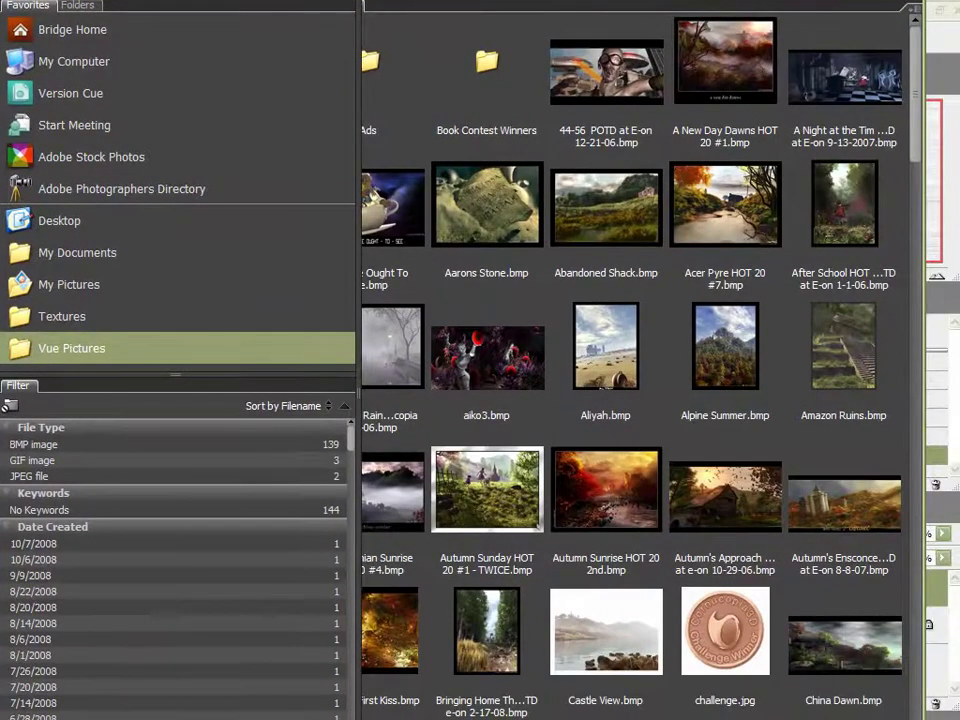
- Switch to Adobe Bridge and open the metal01 folder inside the Textures favorite, using smaller thumbnails
{"action": "mouse_move", "coordinate": [688, 2]}
{"action": "left_mouse_down"}
{"action": "mouse_move", "coordinate": [690, 68]}
{"action": "mouse_move", "coordinate": [690, 19]}
{"action": "left_mouse_up"}
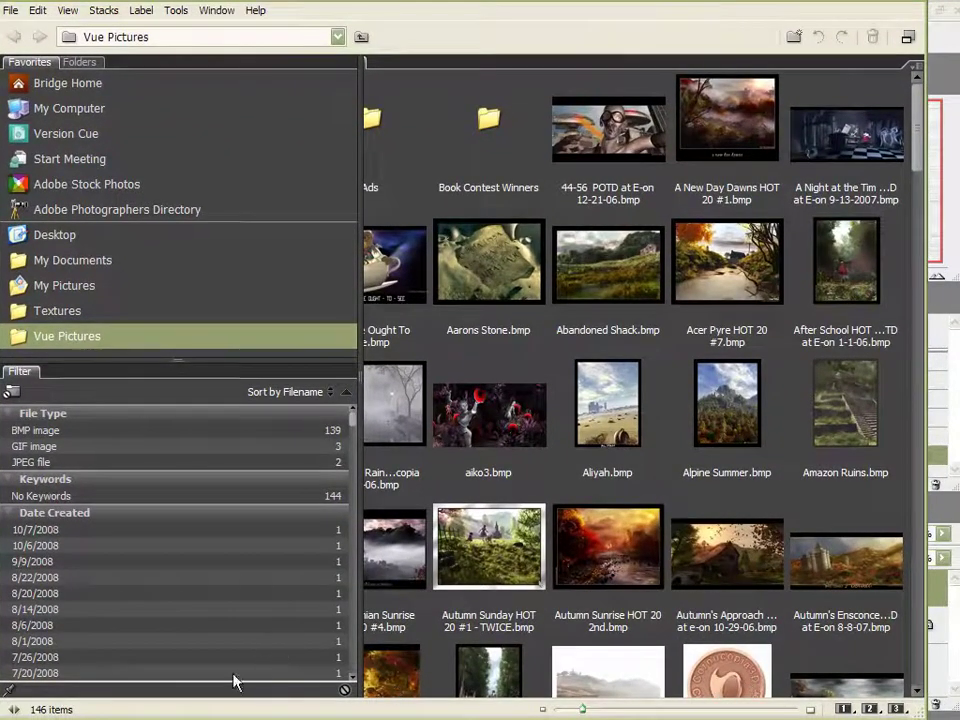
{"action": "mouse_move", "coordinate": [277, 716]}
{"action": "left_mouse_down"}
{"action": "mouse_move", "coordinate": [277, 660]}
{"action": "mouse_move", "coordinate": [277, 716]}
{"action": "left_mouse_up"}
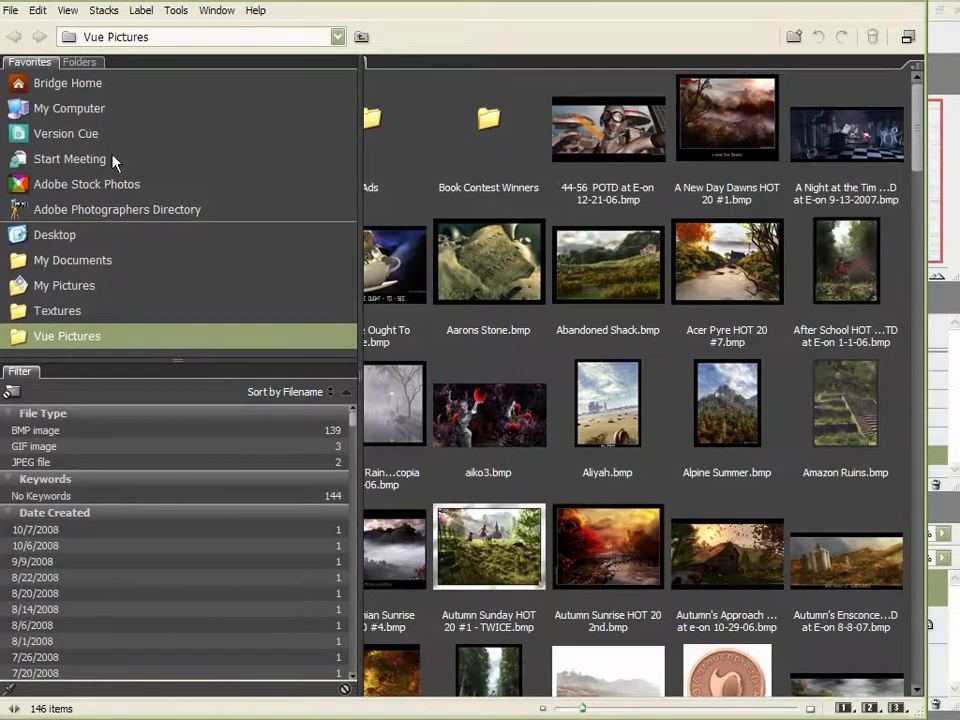
{"action": "left_click", "coordinate": [40, 311]}
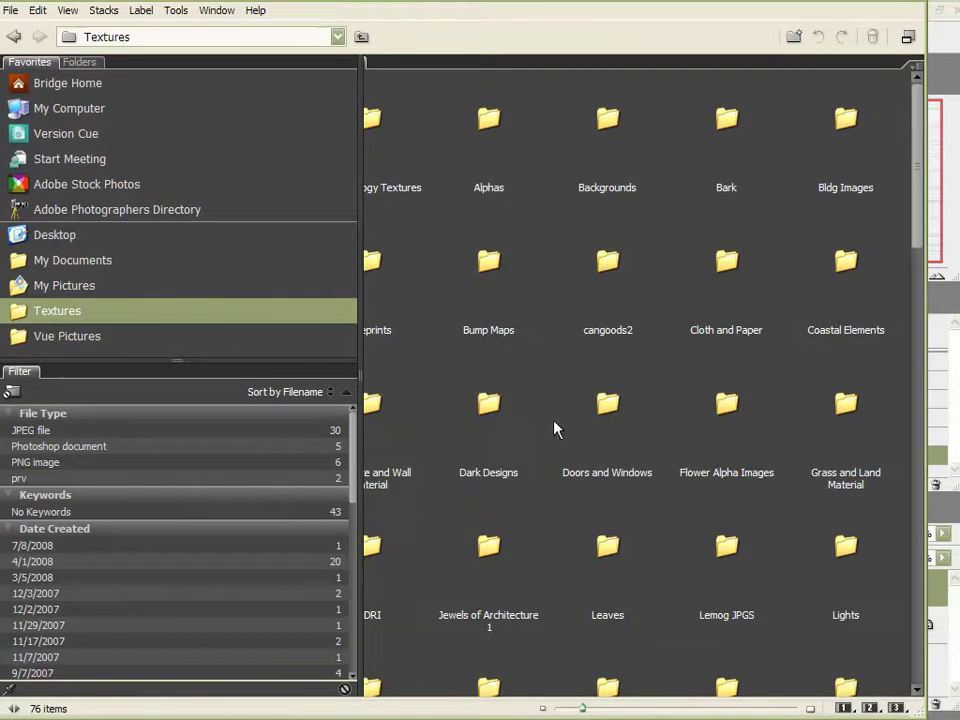
{"action": "left_click", "coordinate": [536, 386]}
{"action": "scroll", "coordinate": [540, 385], "scroll_direction": "down", "scroll_amount": 2}
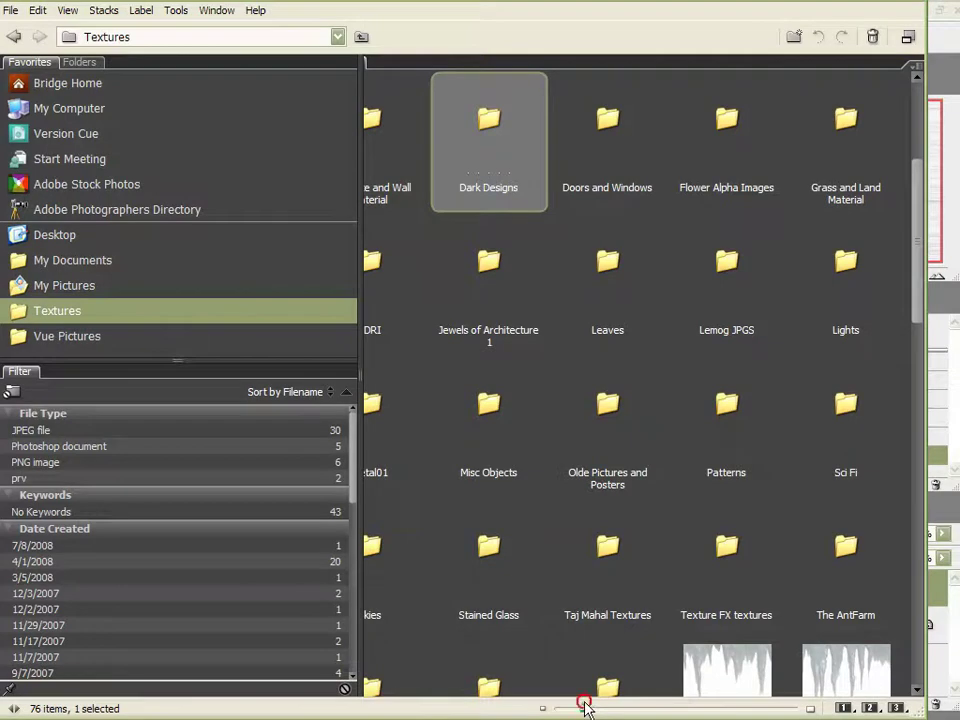
{"action": "left_click_drag", "start_coordinate": [584, 712], "coordinate": [576, 711]}
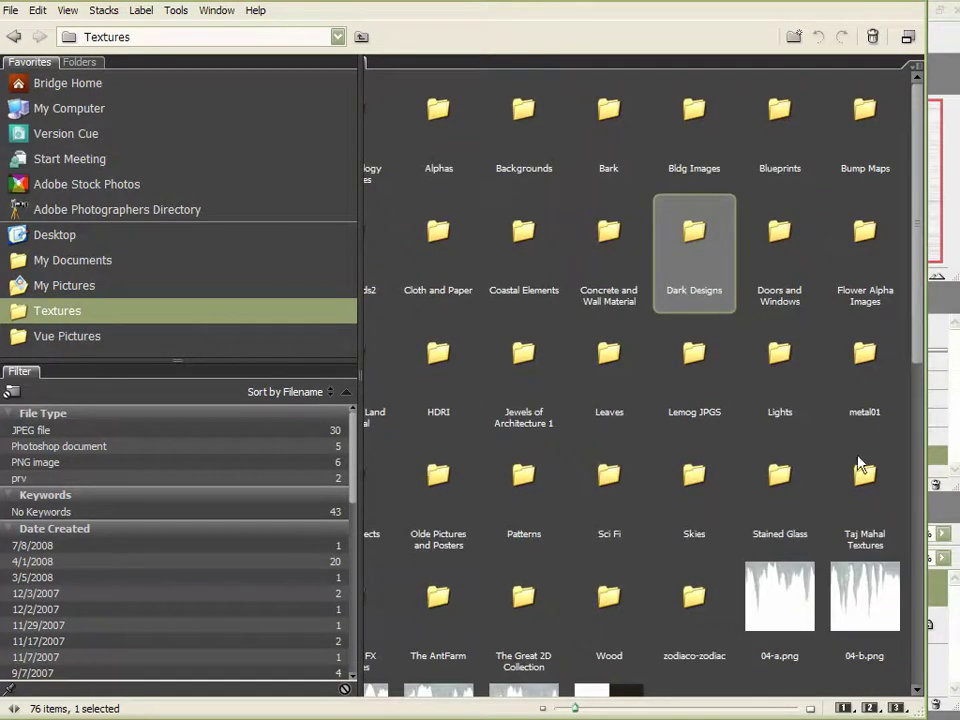
{"action": "double_click", "coordinate": [868, 354]}
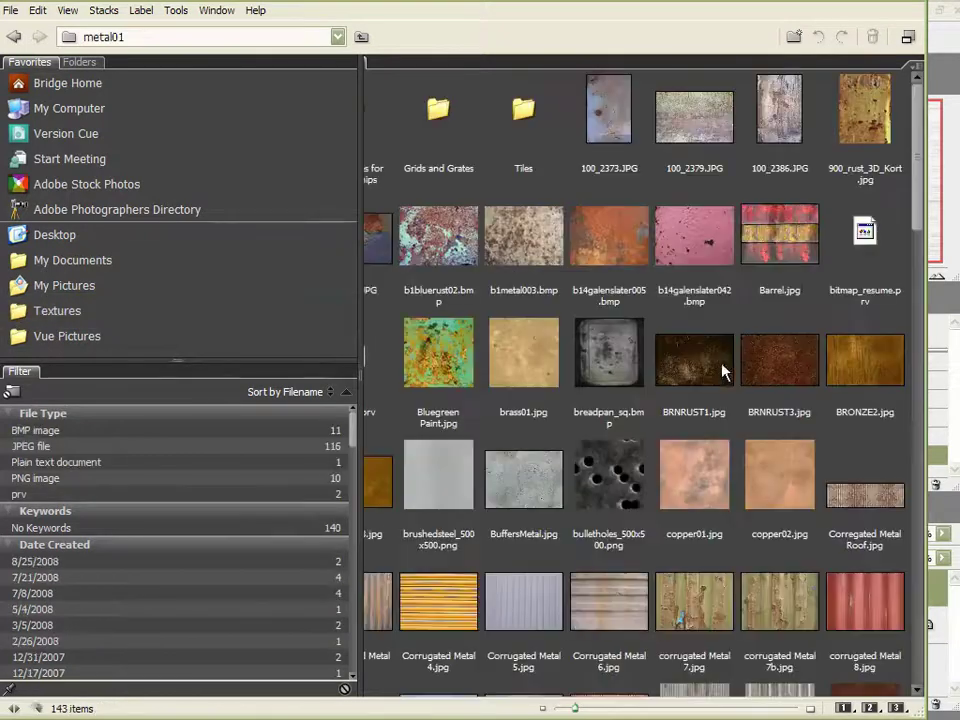
- Browse the metal01 textures with smaller thumbnails and open metal025.jpg in Photoshop
{"action": "left_click_drag", "start_coordinate": [918, 187], "coordinate": [917, 205]}
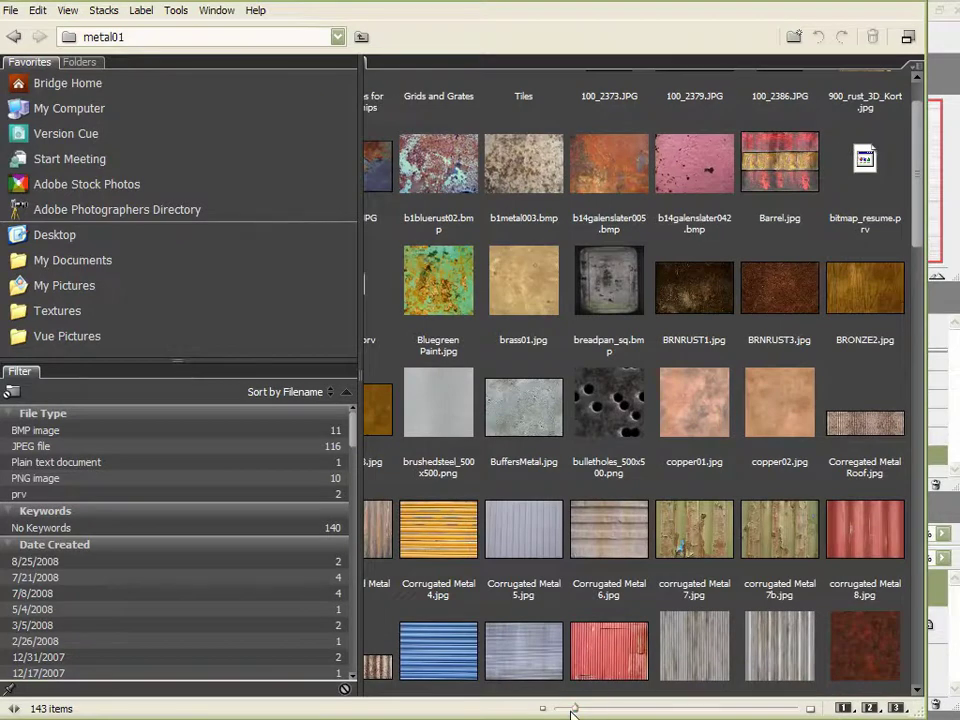
{"action": "left_click_drag", "start_coordinate": [577, 711], "coordinate": [570, 709]}
{"action": "scroll", "coordinate": [618, 430], "scroll_direction": "down", "scroll_amount": 1}
{"action": "scroll", "coordinate": [619, 430], "scroll_direction": "up", "scroll_amount": 1}
{"action": "scroll", "coordinate": [619, 430], "scroll_direction": "down", "scroll_amount": 1}
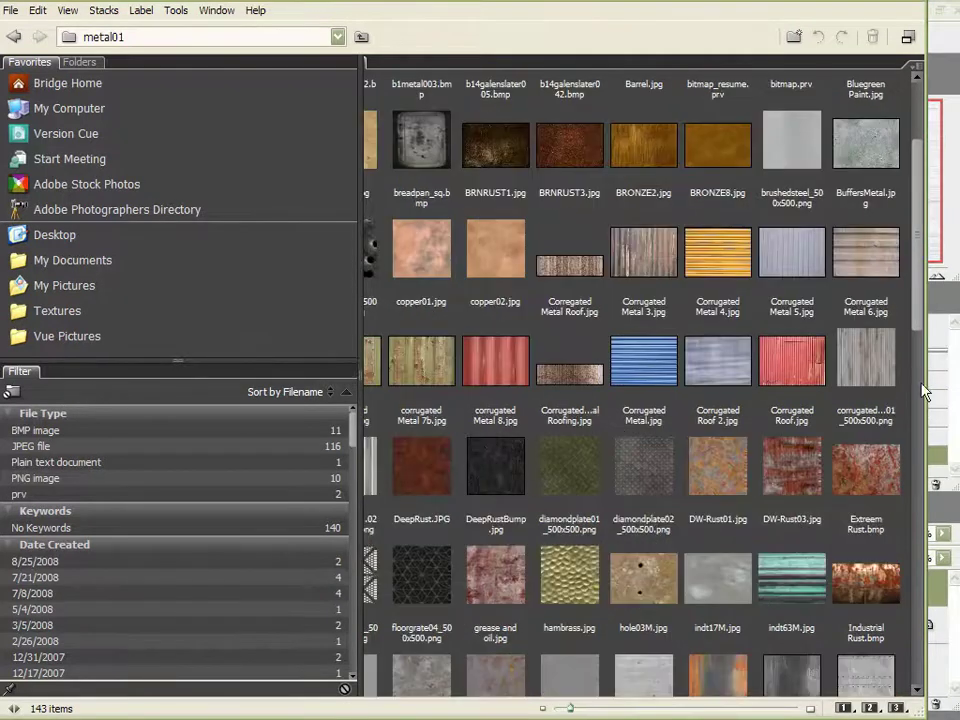
{"action": "scroll", "coordinate": [918, 372], "scroll_direction": "down", "scroll_amount": 2}
{"action": "left_click_drag", "start_coordinate": [917, 352], "coordinate": [912, 410]}
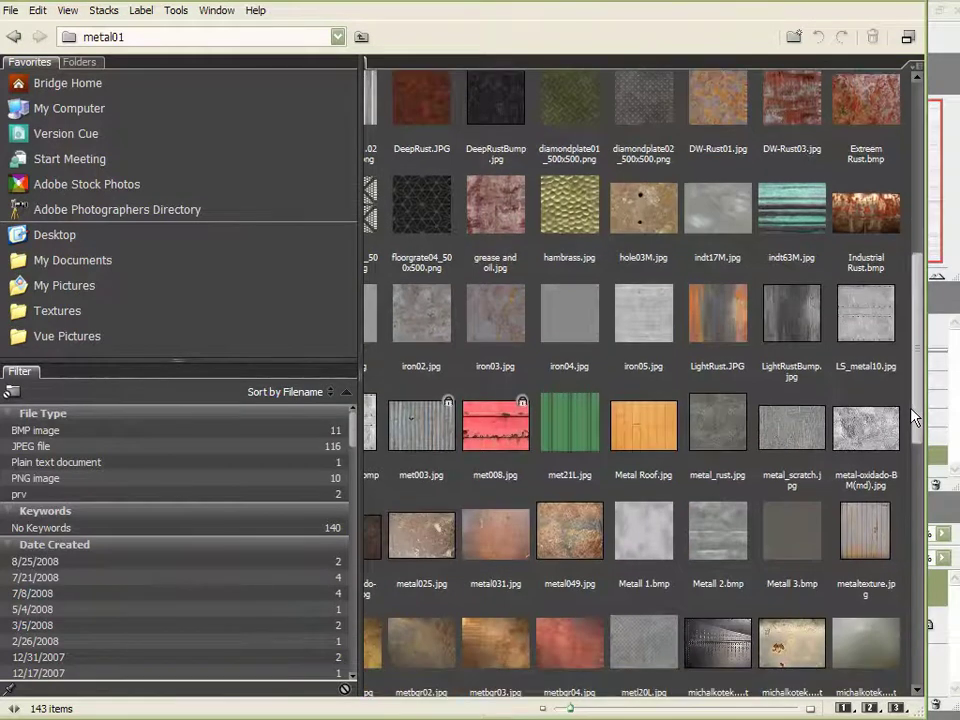
{"action": "double_click", "coordinate": [447, 553]}
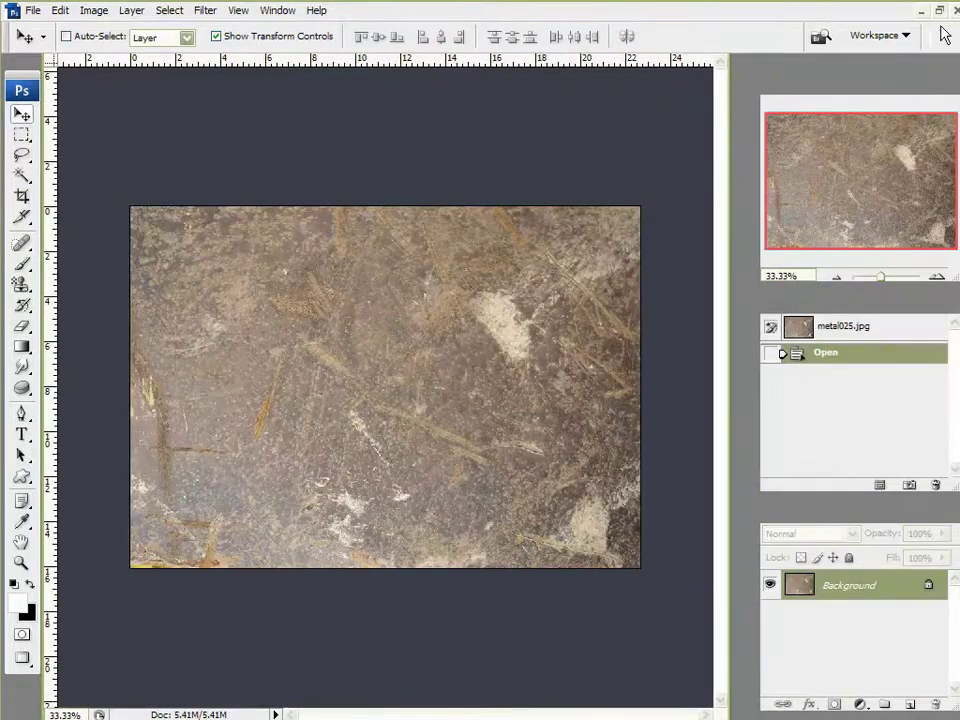
- Copy the metal025.jpg image into pages.png as a new layer, close metal025.jpg and maximize the pages.png document
{"action": "left_click", "coordinate": [939, 10]}
{"action": "left_click_drag", "start_coordinate": [245, 76], "coordinate": [223, 176]}
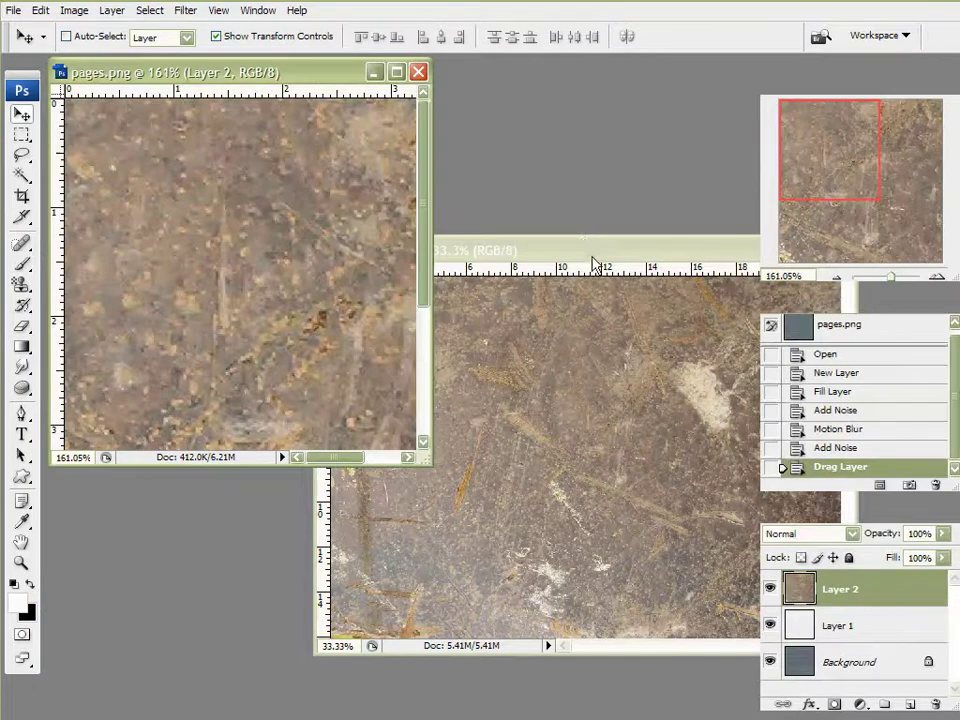
{"action": "left_click_drag", "start_coordinate": [595, 250], "coordinate": [319, 223]}
{"action": "left_click", "coordinate": [534, 220]}
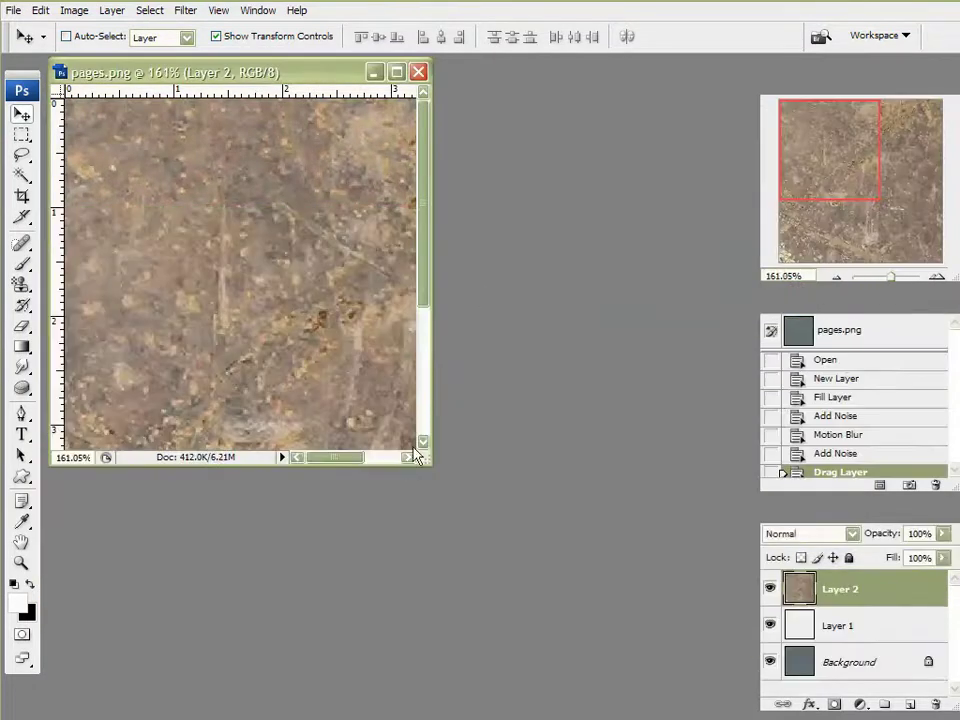
{"action": "left_click", "coordinate": [397, 72]}
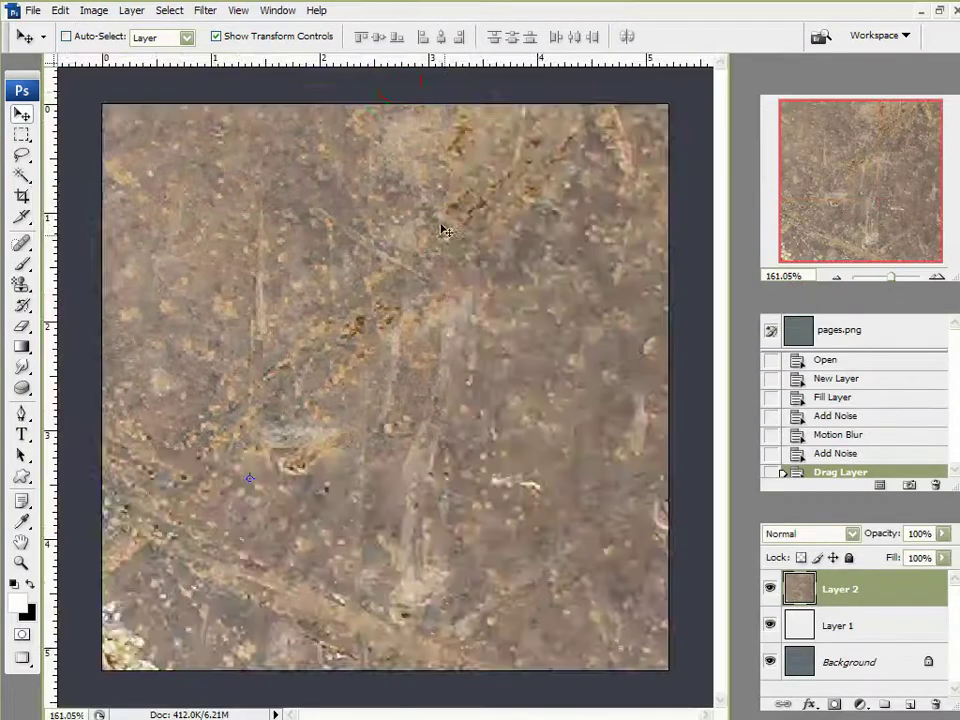
- Align Layer 2 with the canvas corner and scale it to about 23% width and 32.4% height to fit the canvas
{"action": "scroll", "coordinate": [450, 340], "scroll_direction": "down", "scroll_amount": 7, "text": "alt"}
{"action": "scroll", "coordinate": [452, 362], "scroll_direction": "down", "scroll_amount": 4, "text": "alt"}
{"action": "left_click_drag", "start_coordinate": [243, 343], "coordinate": [407, 396]}
{"action": "left_click_drag", "start_coordinate": [405, 414], "coordinate": [381, 390]}
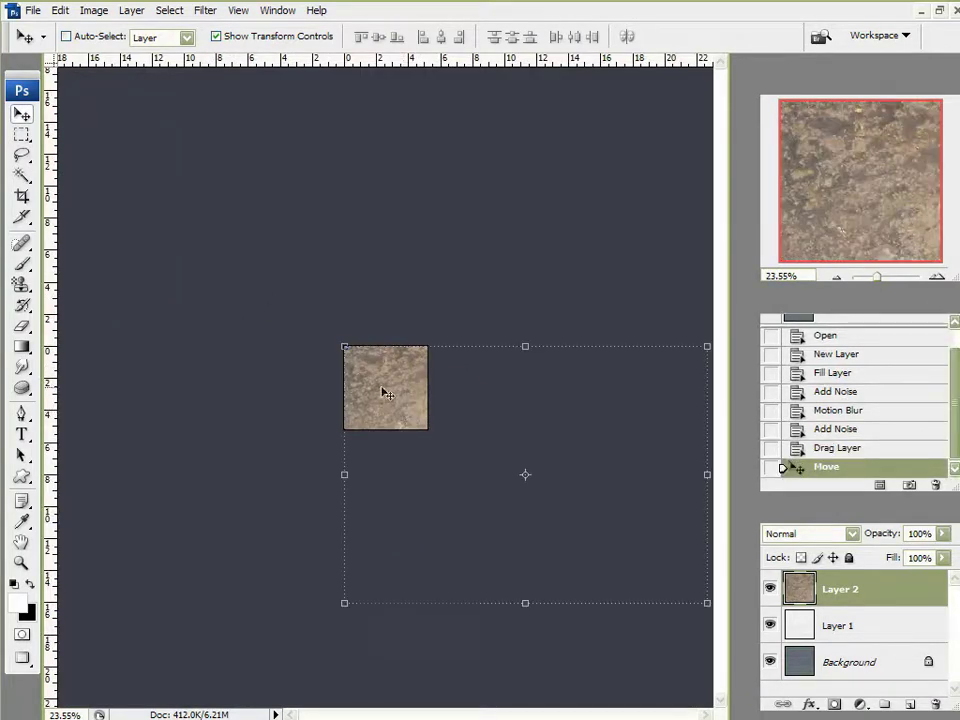
{"action": "left_click_drag", "start_coordinate": [687, 596], "coordinate": [431, 435]}
{"action": "scroll", "coordinate": [373, 389], "scroll_direction": "up", "scroll_amount": 10, "text": "alt"}
{"action": "scroll", "coordinate": [371, 386], "scroll_direction": "up", "scroll_amount": 3, "text": "alt"}
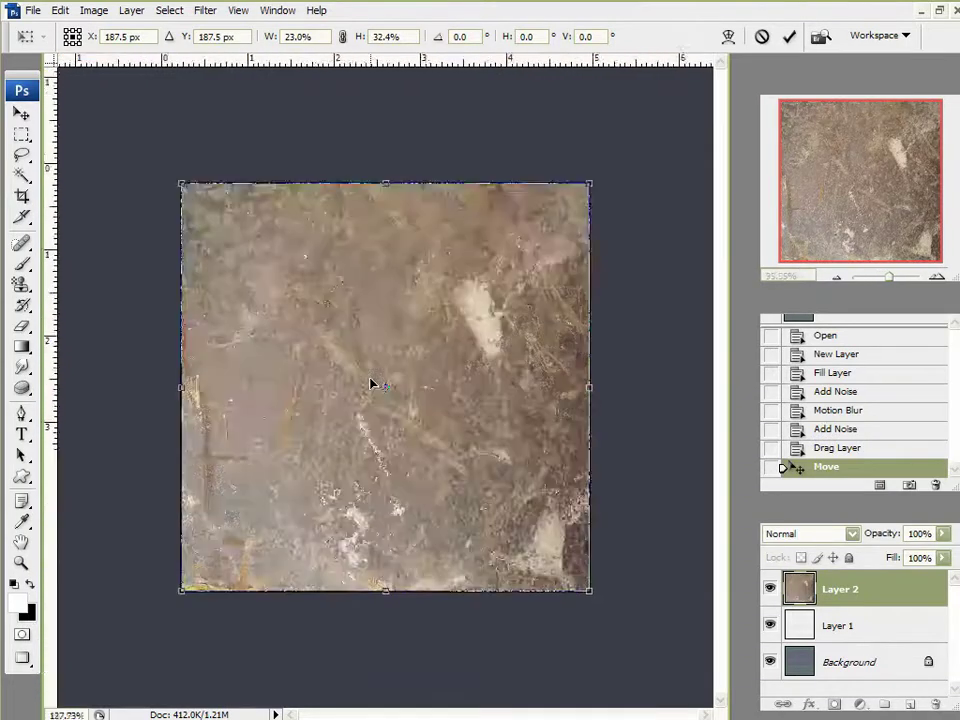
{"action": "left_click", "coordinate": [791, 38]}
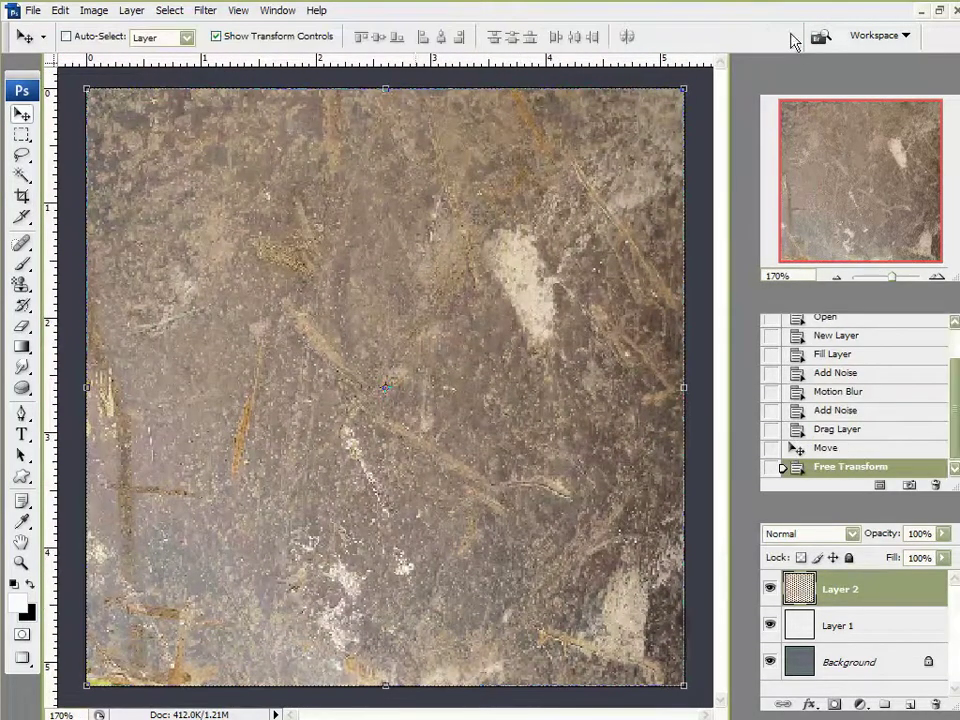
- Try out the blend modes from Darken through Luminosity on Layer 2
{"action": "left_click", "coordinate": [819, 533]}
{"action": "left_click", "coordinate": [818, 130]}
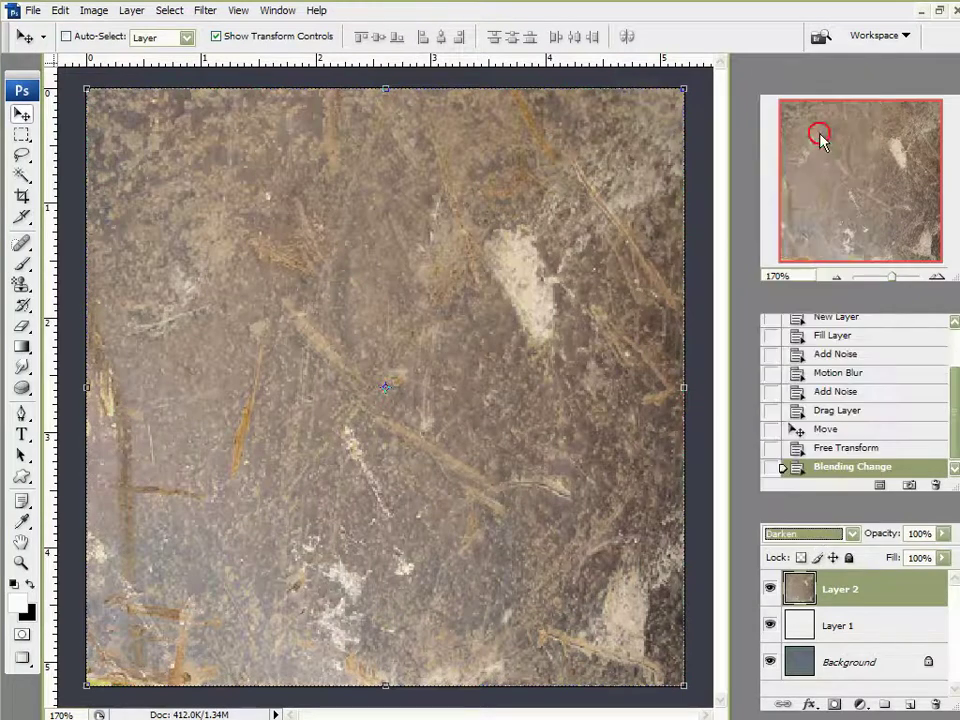
{"action": "scroll", "coordinate": [793, 535], "scroll_direction": "down", "scroll_amount": 2}
{"action": "scroll", "coordinate": [797, 537], "scroll_direction": "down", "scroll_amount": 1}
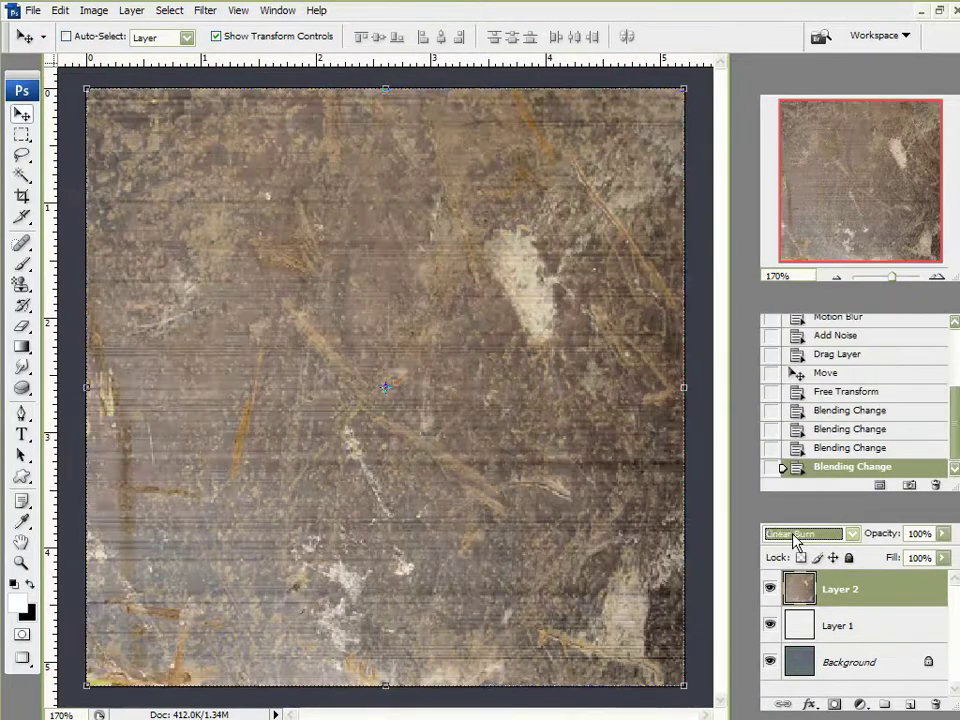
{"action": "scroll", "coordinate": [797, 540], "scroll_direction": "down", "scroll_amount": 1}
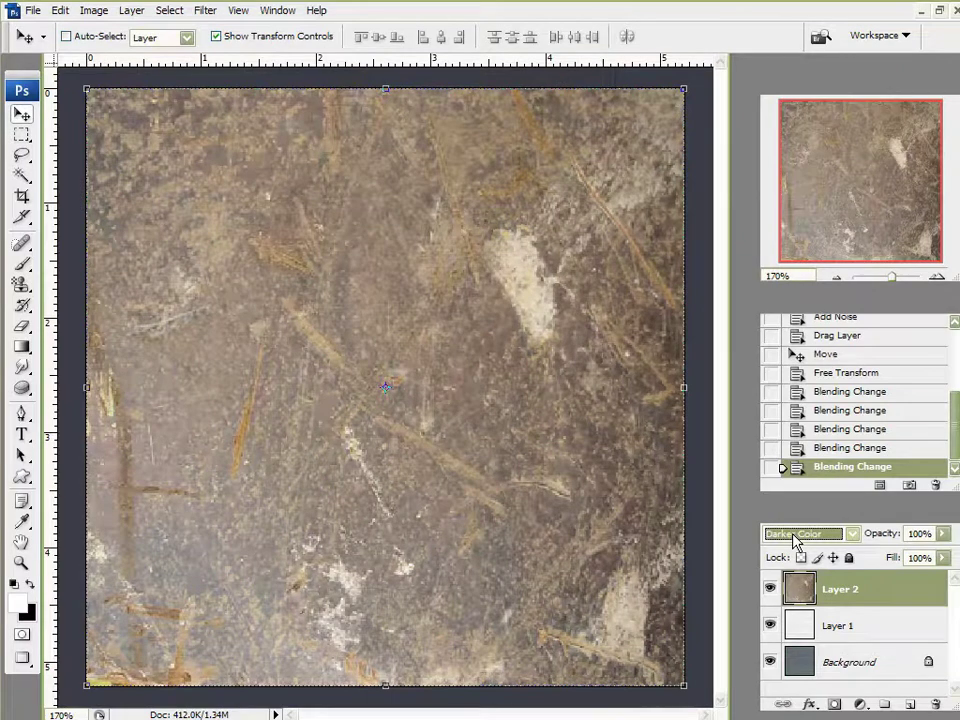
{"action": "scroll", "coordinate": [796, 540], "scroll_direction": "down", "scroll_amount": 4}
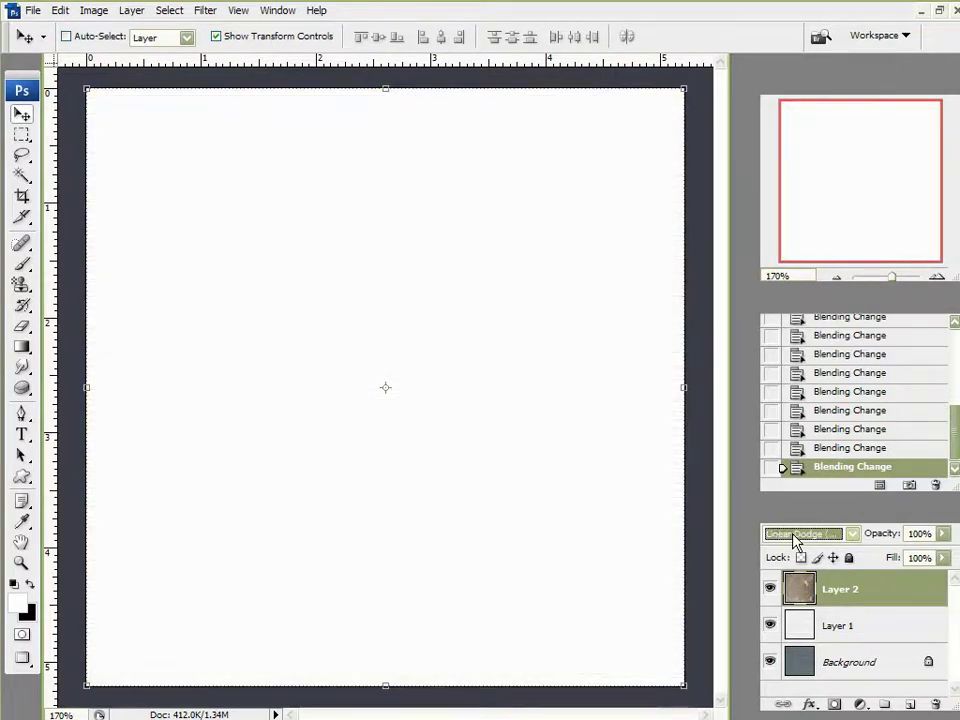
{"action": "scroll", "coordinate": [796, 540], "scroll_direction": "down", "scroll_amount": 2}
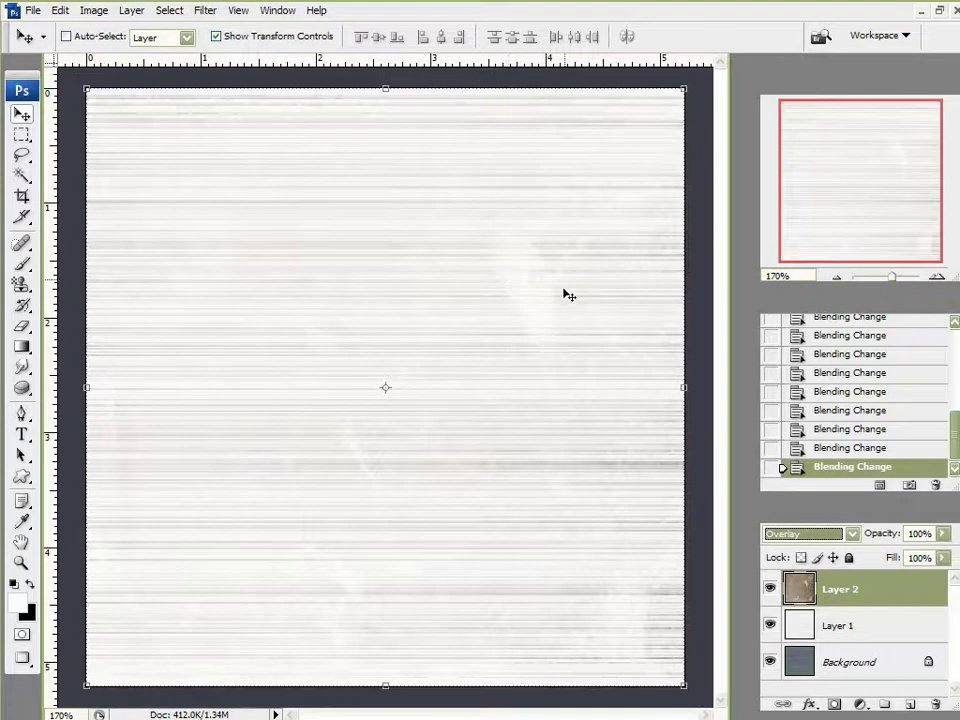
{"action": "scroll", "coordinate": [812, 540], "scroll_direction": "down", "scroll_amount": 2}
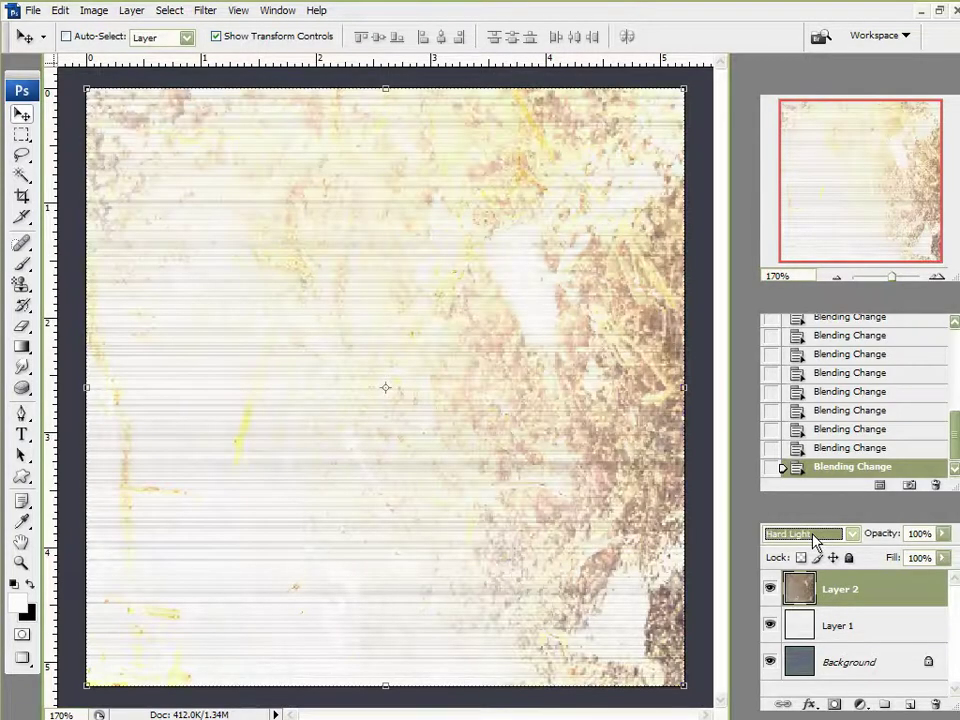
{"action": "scroll", "coordinate": [813, 541], "scroll_direction": "down", "scroll_amount": 5}
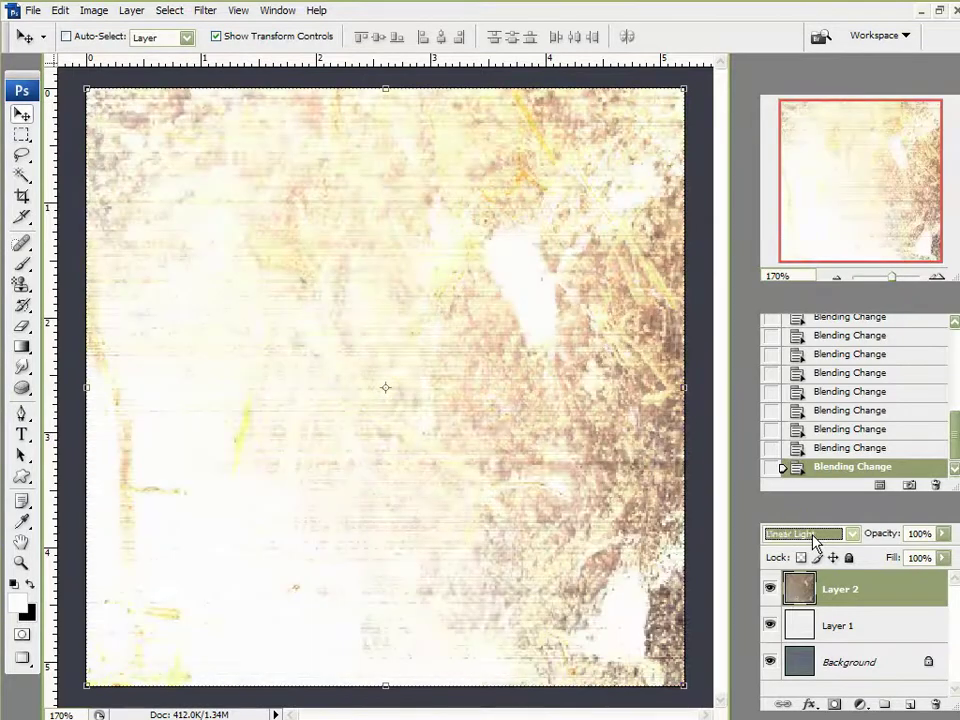
{"action": "scroll", "coordinate": [813, 541], "scroll_direction": "down", "scroll_amount": 3}
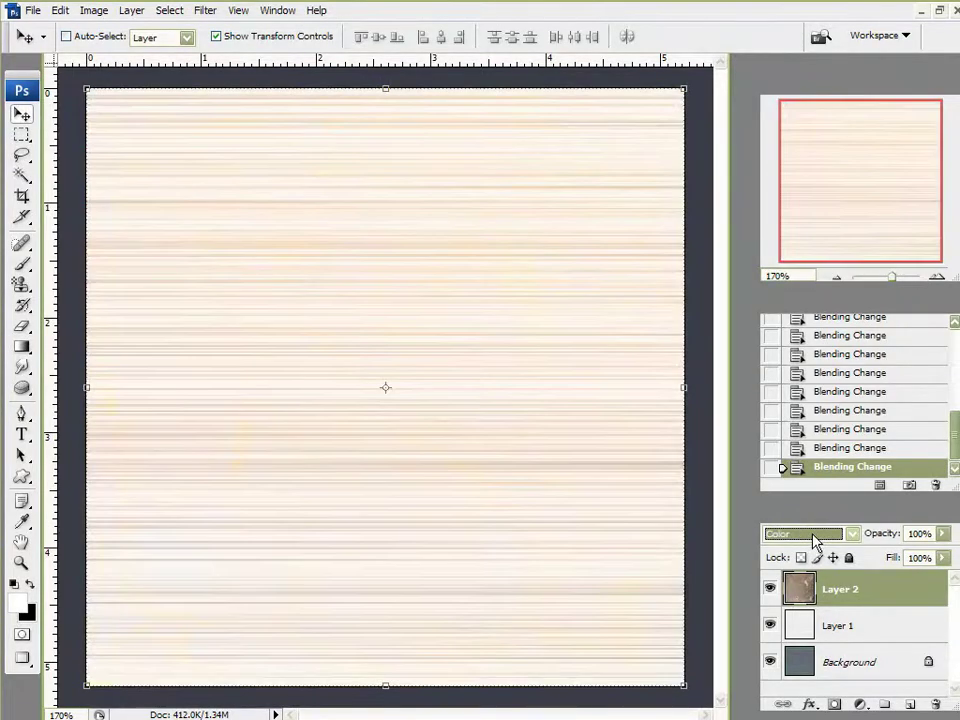
{"action": "scroll", "coordinate": [813, 541], "scroll_direction": "down", "scroll_amount": 1}
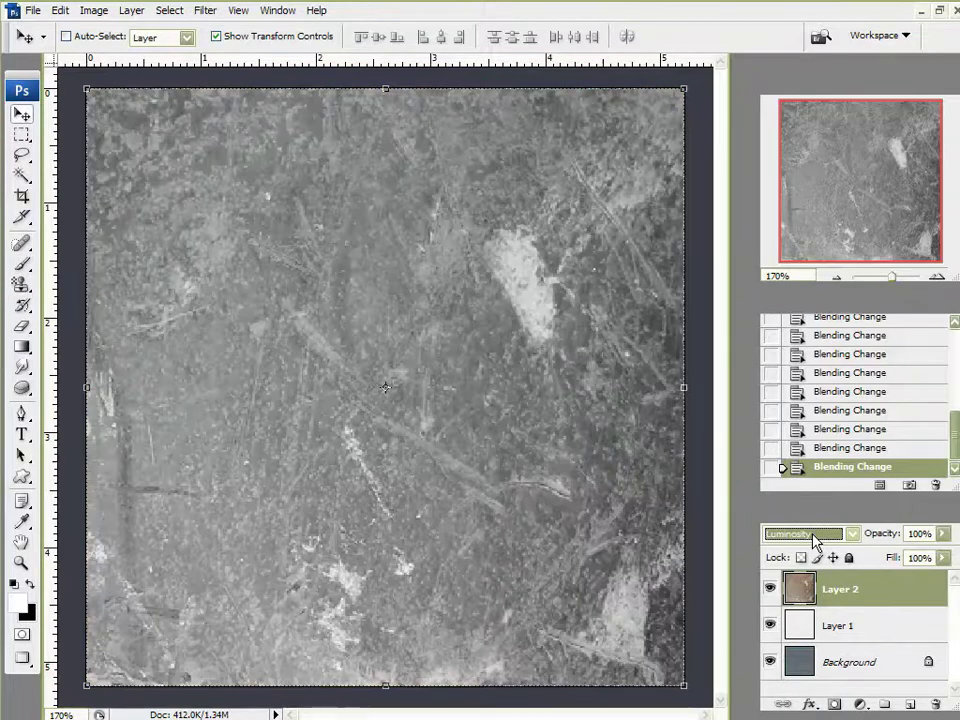
- Set Layer 2's blend mode to Overlay and duplicate the layer
{"action": "left_click", "coordinate": [815, 541]}
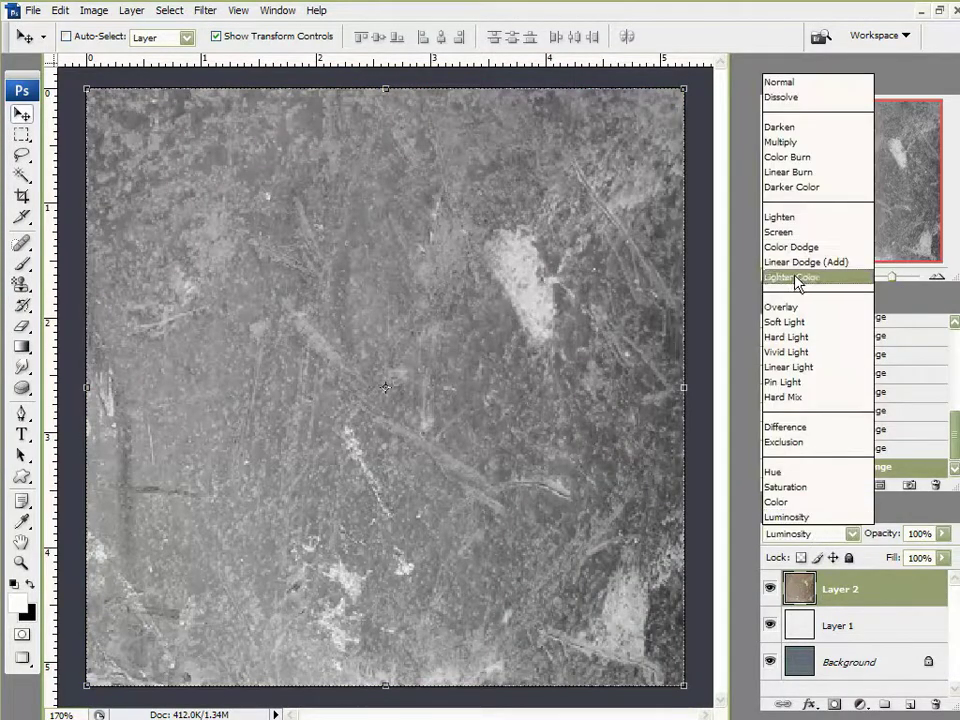
{"action": "left_click", "coordinate": [797, 313]}
{"action": "left_click_drag", "start_coordinate": [896, 603], "coordinate": [910, 705]}
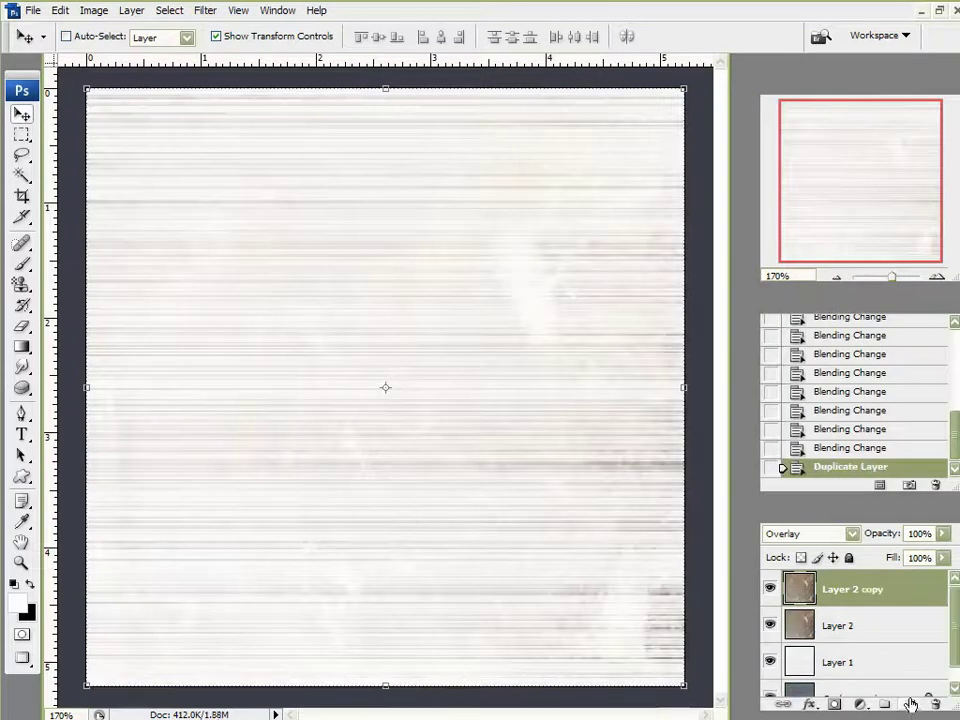
{"action": "left_click", "coordinate": [885, 591]}
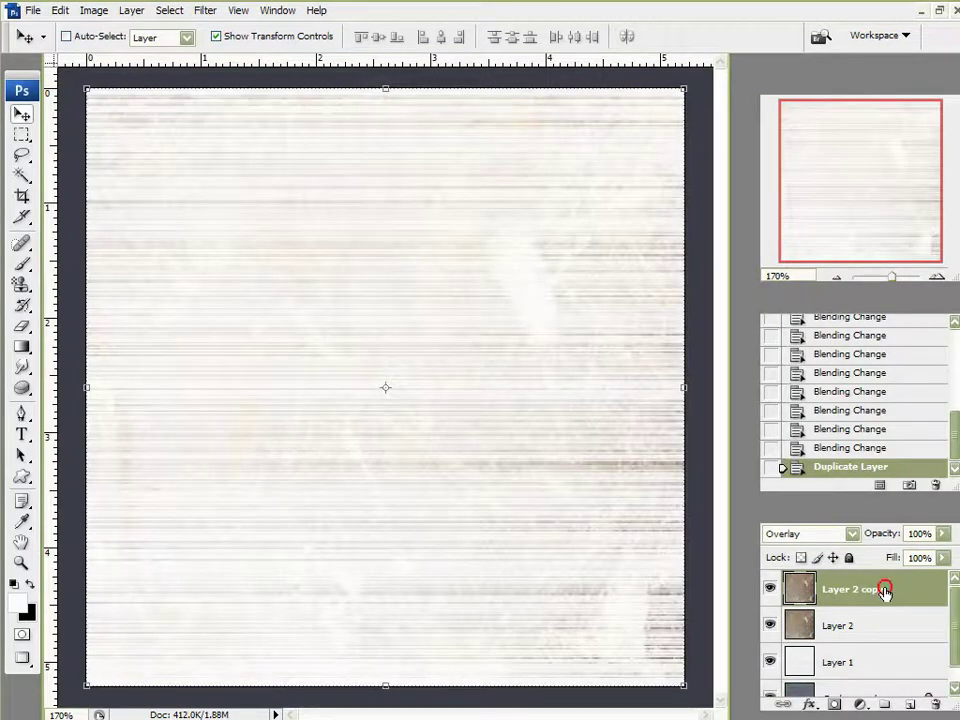
- Try blending Layer 2 copy with Color Burn at 87% opacity
{"action": "left_click", "coordinate": [830, 533]}
{"action": "left_click", "coordinate": [800, 80]}
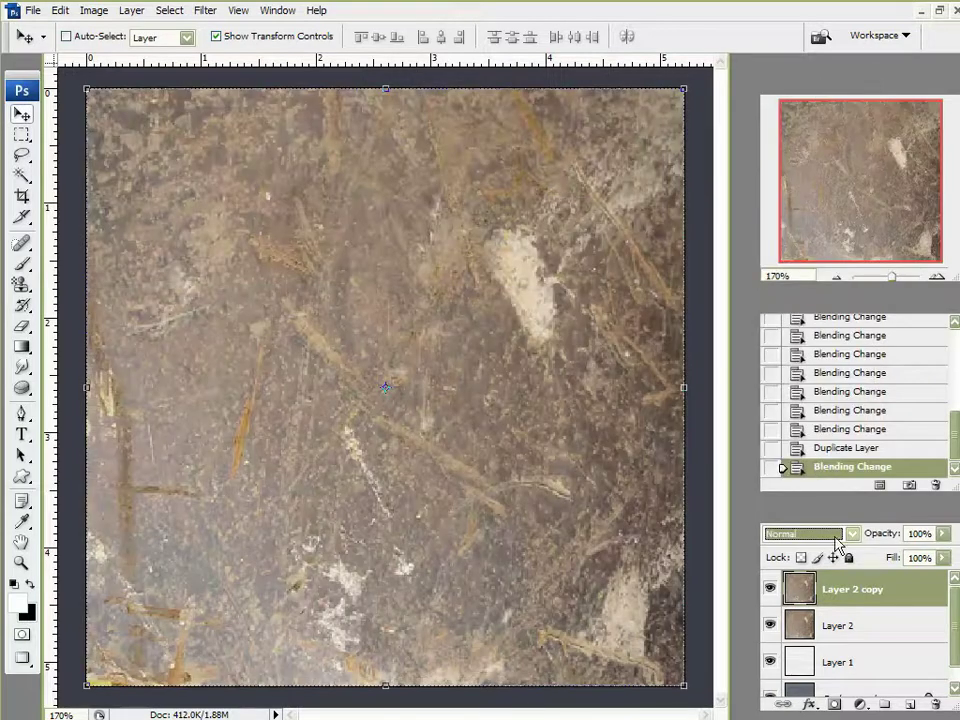
{"action": "scroll", "coordinate": [825, 537], "scroll_direction": "down", "scroll_amount": 5}
{"action": "scroll", "coordinate": [823, 531], "scroll_direction": "up", "scroll_amount": 1}
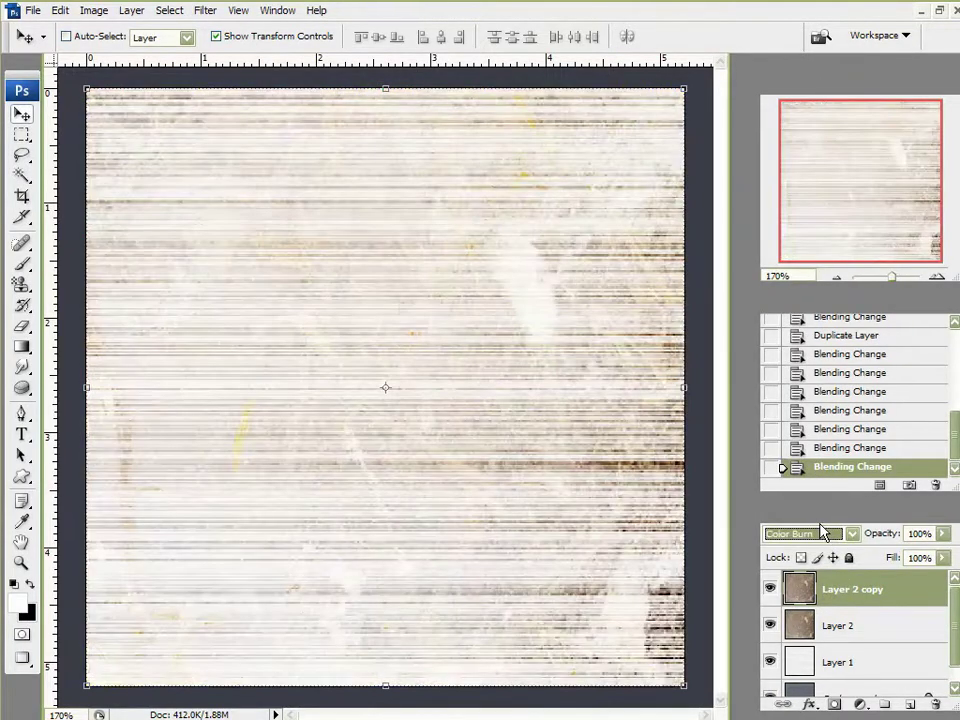
{"action": "left_click", "coordinate": [942, 534]}
{"action": "mouse_move", "coordinate": [941, 557]}
{"action": "left_mouse_down"}
{"action": "mouse_move", "coordinate": [849, 559]}
{"action": "mouse_move", "coordinate": [930, 558]}
{"action": "left_mouse_up"}
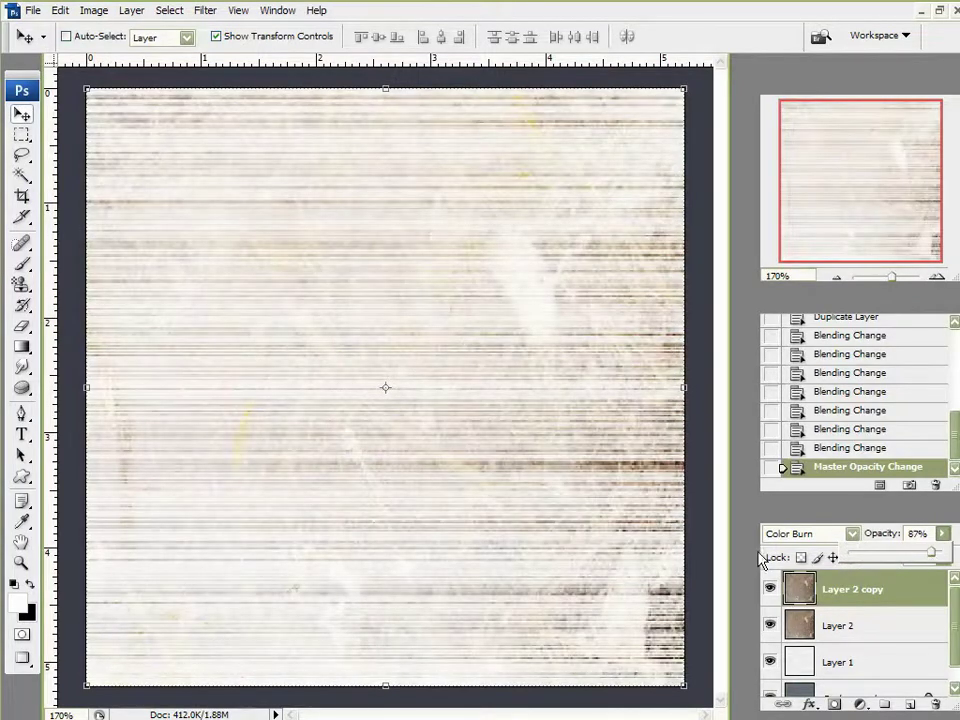
- Try further blend modes up to Hard Light on Layer 2 copy and set its opacity to 100%
{"action": "left_click", "coordinate": [805, 534]}
{"action": "key", "text": "Down"}
{"action": "key", "text": "Down"}
{"action": "key", "text": "Down"}
{"action": "key", "text": "Down"}
{"action": "key", "text": "Down"}
{"action": "key", "text": "Down"}
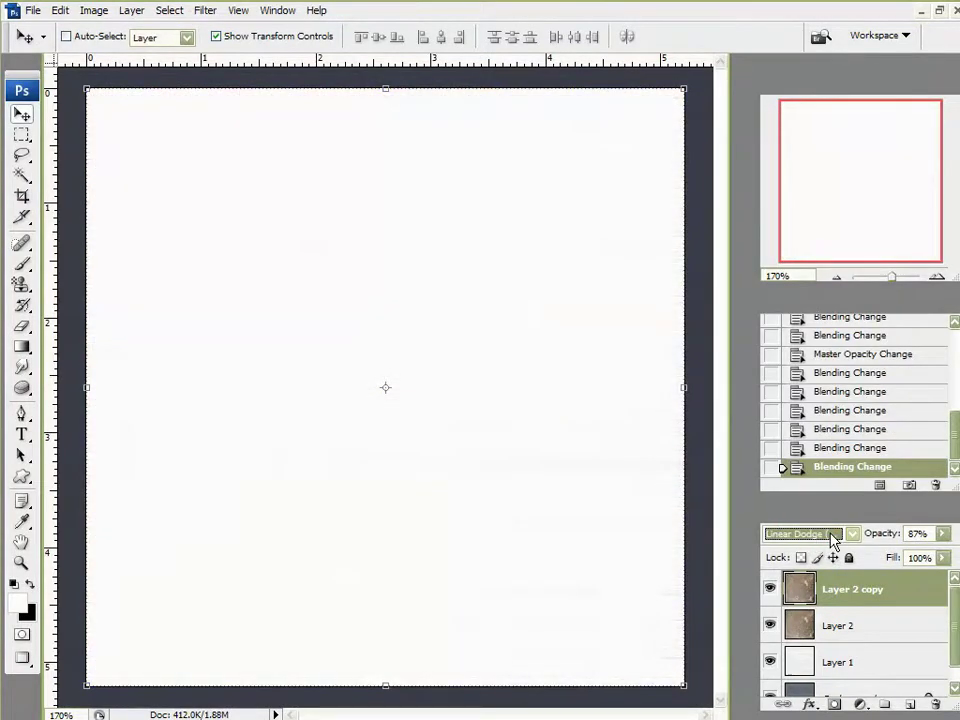
{"action": "key", "text": "Down"}
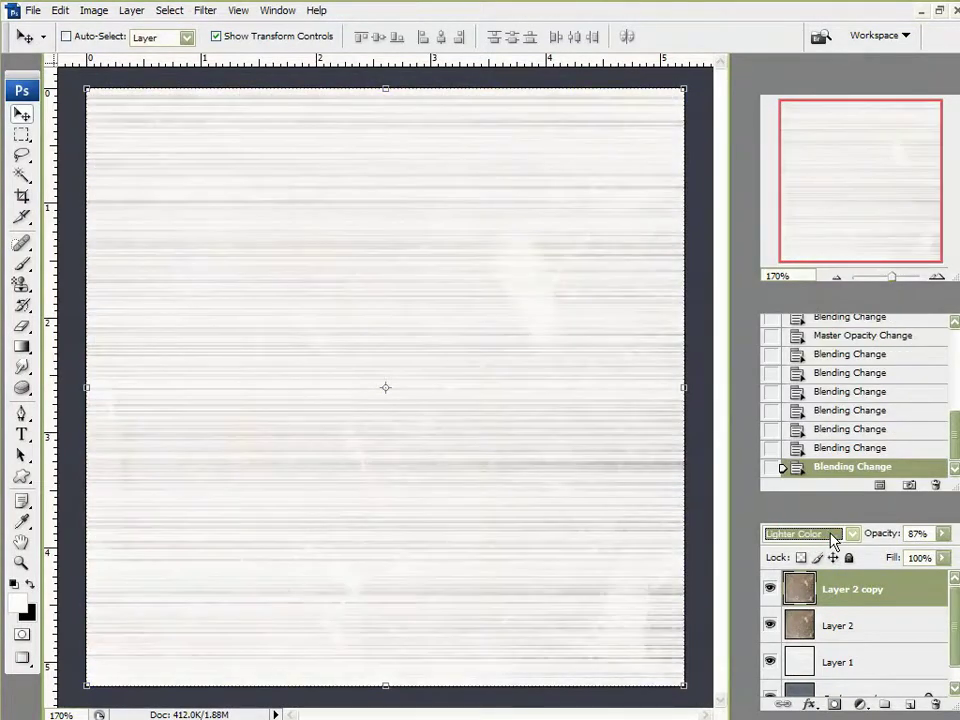
{"action": "key", "text": "Down"}
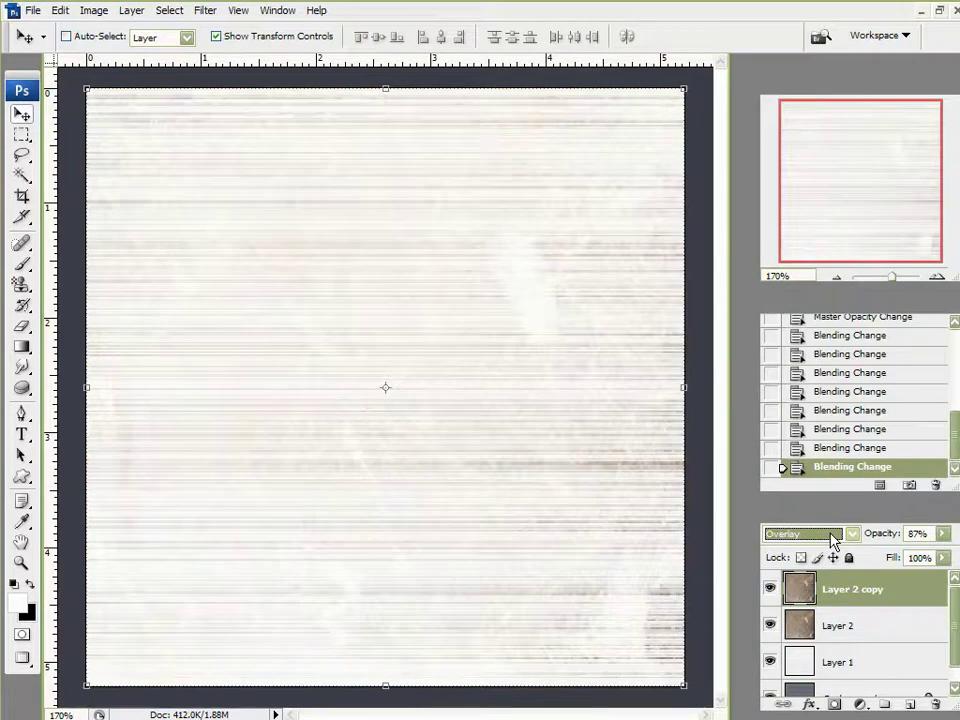
{"action": "key", "text": "Down"}
{"action": "key", "text": "Down"}
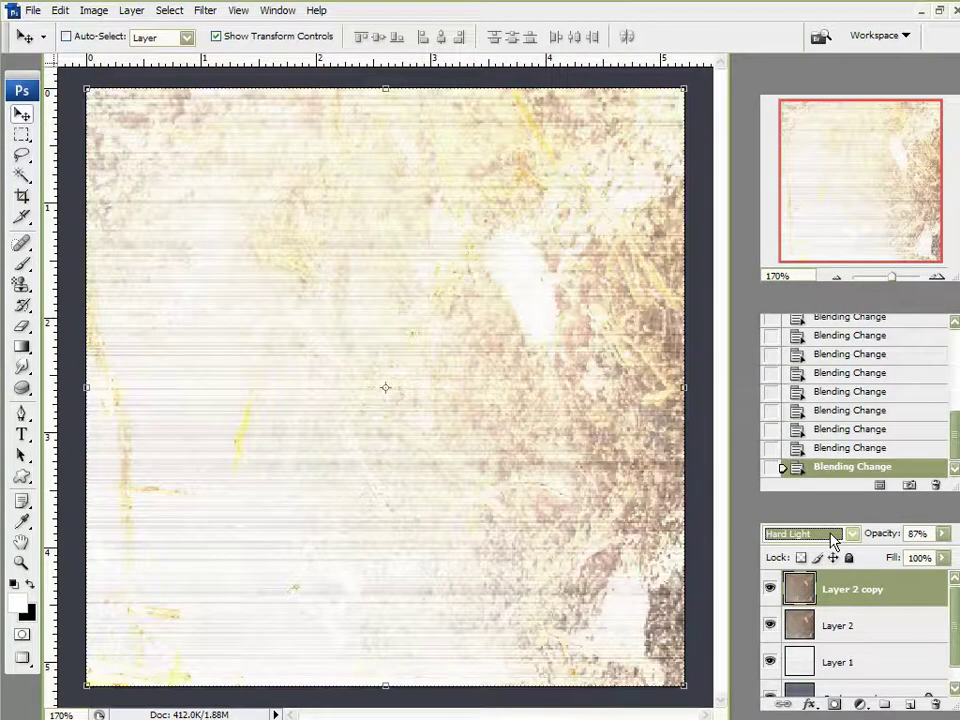
{"action": "left_click", "coordinate": [941, 533]}
{"action": "mouse_move", "coordinate": [933, 555]}
{"action": "left_mouse_down"}
{"action": "mouse_move", "coordinate": [858, 553]}
{"action": "mouse_move", "coordinate": [950, 554]}
{"action": "left_mouse_up"}
- Set Layer 2 copy's blend mode to Color Burn and its opacity to 32%
{"action": "left_click", "coordinate": [821, 536]}
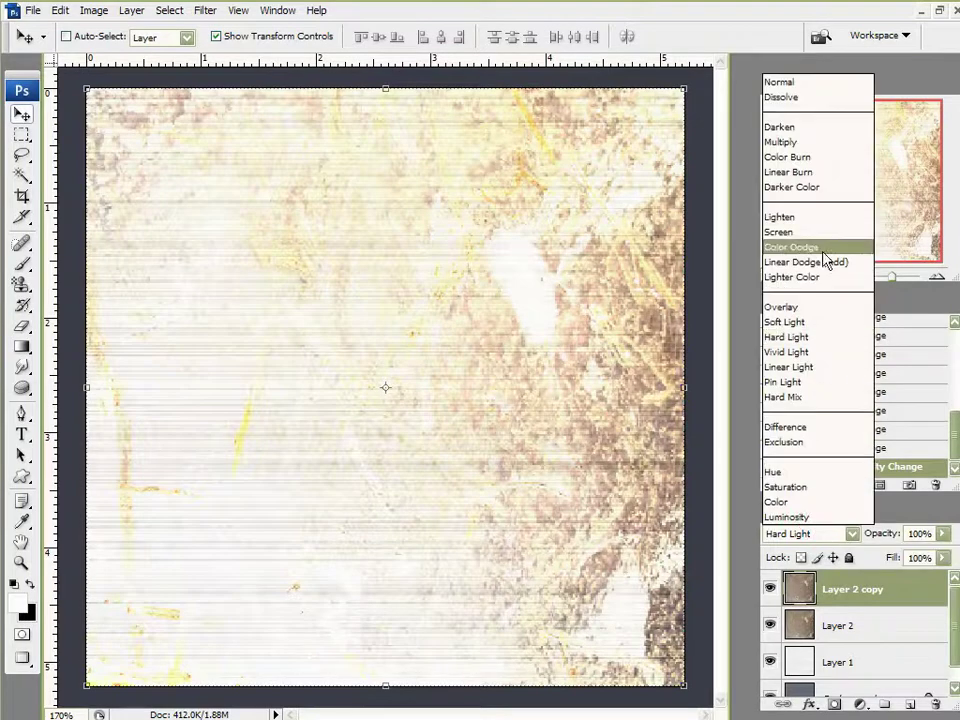
{"action": "left_click", "coordinate": [815, 158]}
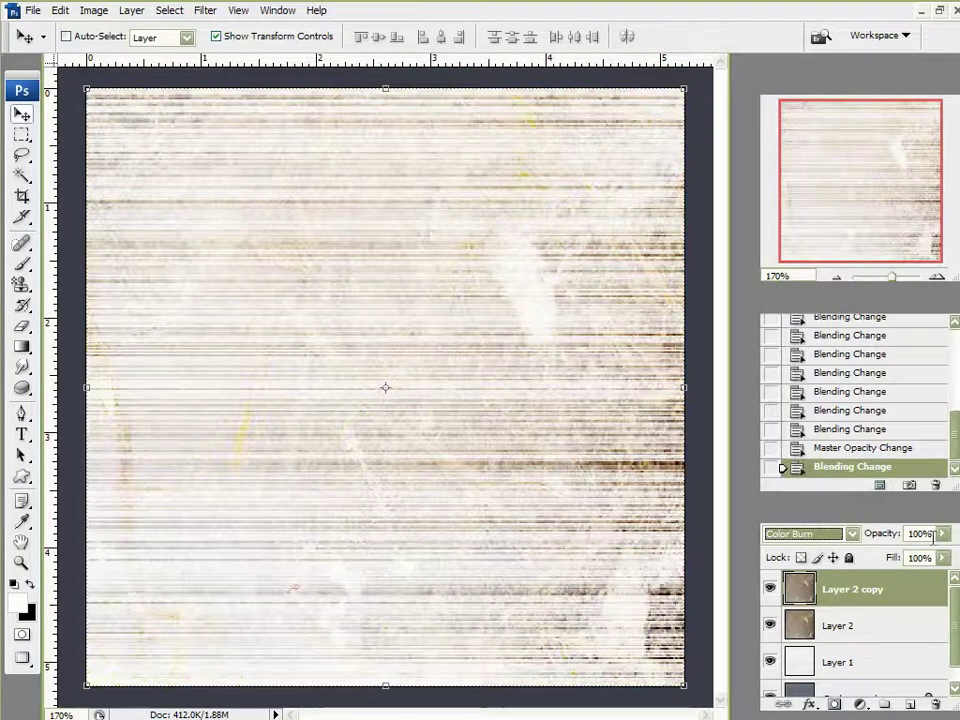
{"action": "left_click", "coordinate": [943, 534]}
{"action": "mouse_move", "coordinate": [936, 553]}
{"action": "left_mouse_down"}
{"action": "mouse_move", "coordinate": [870, 551]}
{"action": "mouse_move", "coordinate": [907, 555]}
{"action": "mouse_move", "coordinate": [878, 548]}
{"action": "left_mouse_up"}
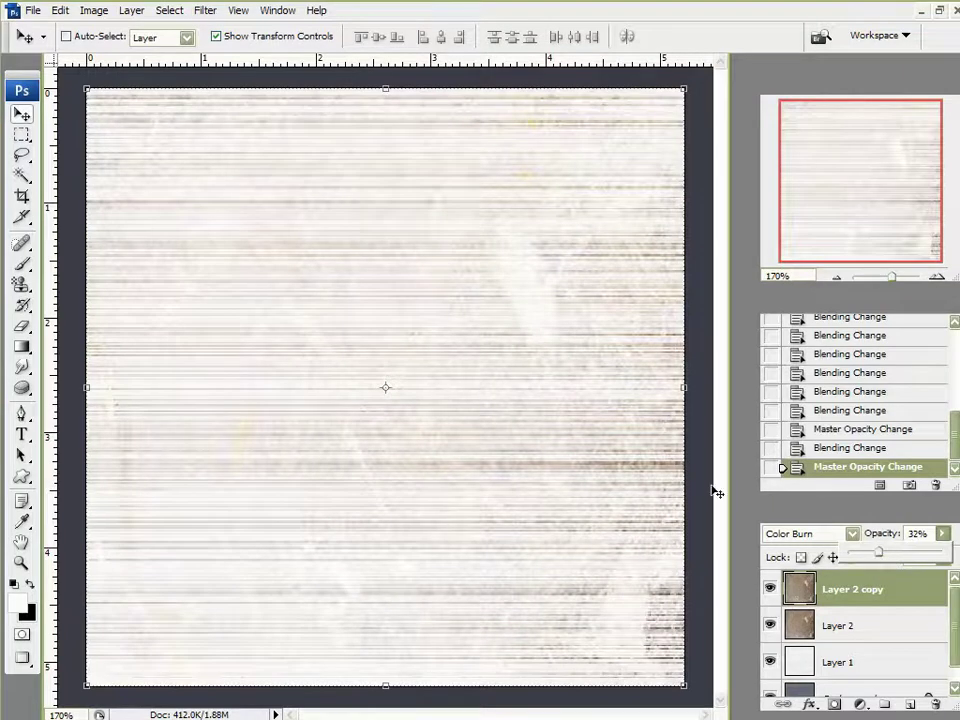
- Add a new layer above Layer 2 copy and fill it with the beige foreground color dfd4be
{"action": "scroll", "coordinate": [545, 438], "scroll_direction": "down", "scroll_amount": 2, "text": "alt"}
{"action": "scroll", "coordinate": [549, 444], "scroll_direction": "down", "scroll_amount": 2, "text": "alt"}
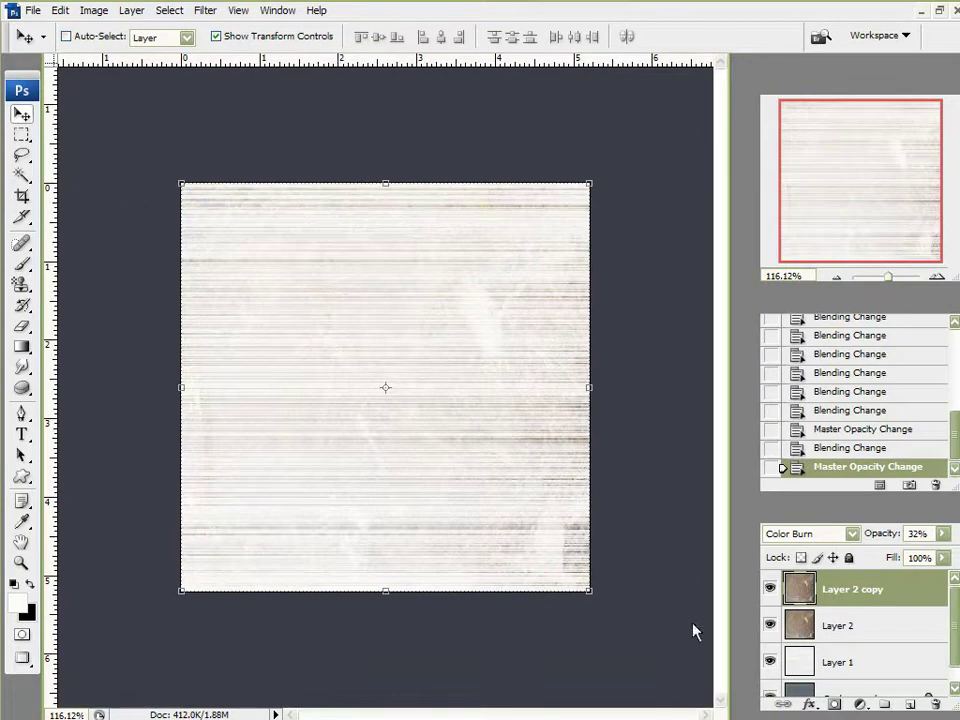
{"action": "left_click", "coordinate": [911, 705]}
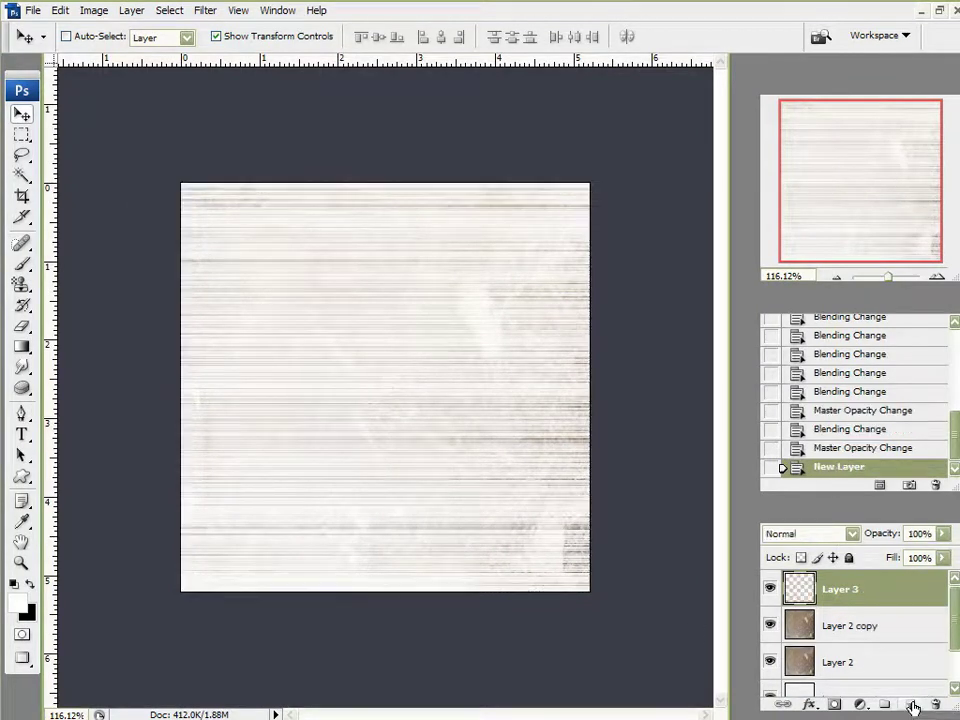
{"action": "left_click", "coordinate": [19, 600]}
{"action": "left_click_drag", "start_coordinate": [468, 388], "coordinate": [472, 384]}
{"action": "mouse_move", "coordinate": [288, 311]}
{"action": "left_mouse_down"}
{"action": "mouse_move", "coordinate": [229, 219]}
{"action": "mouse_move", "coordinate": [253, 224]}
{"action": "mouse_move", "coordinate": [251, 182]}
{"action": "mouse_move", "coordinate": [252, 208]}
{"action": "mouse_move", "coordinate": [244, 202]}
{"action": "left_mouse_up"}
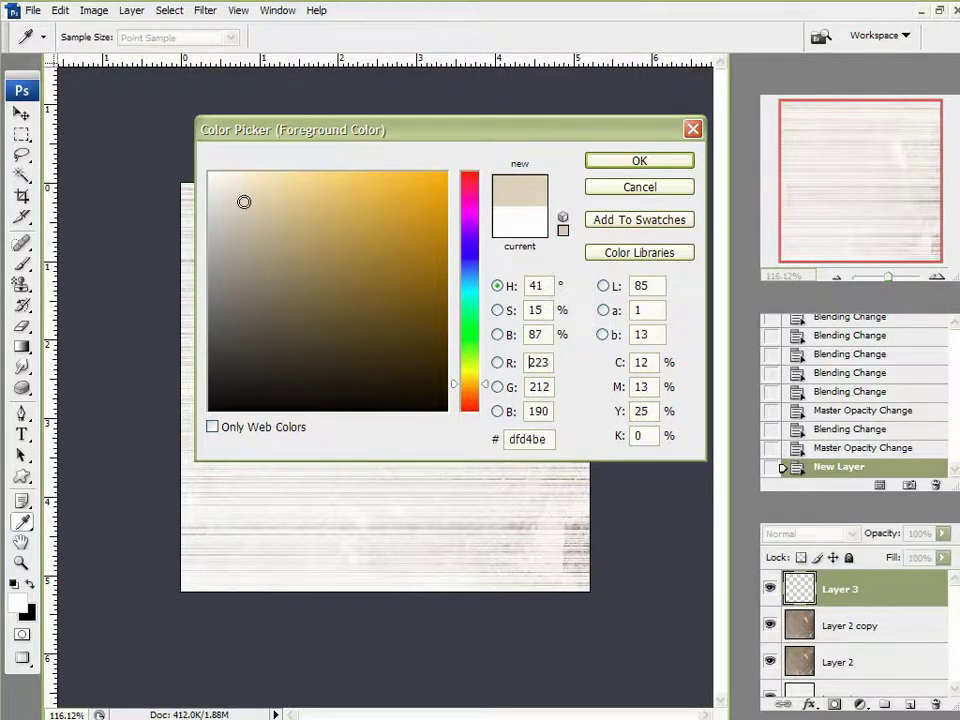
{"action": "left_click", "coordinate": [656, 166]}
{"action": "key", "text": "v"}
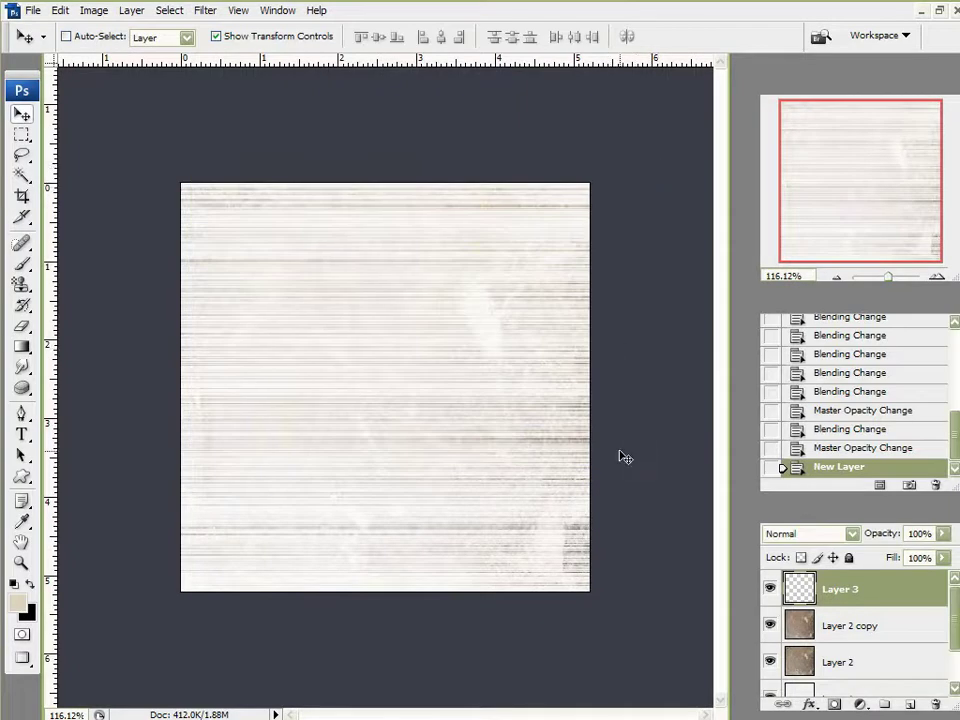
{"action": "key", "text": "alt+BackSpace"}
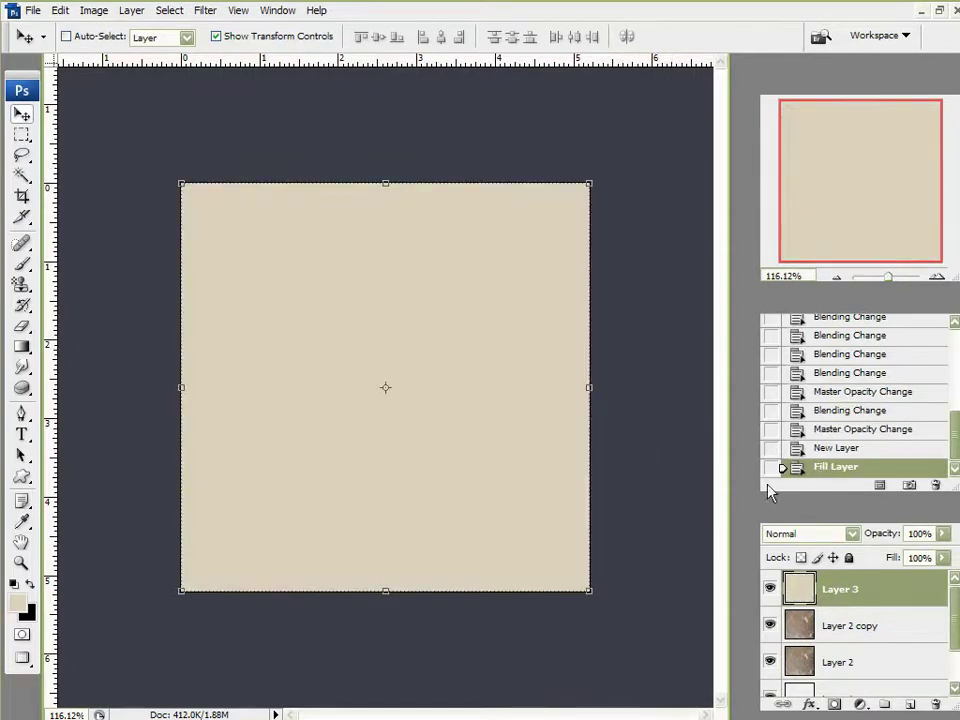
- Compare the Color and Luminosity blend modes on Layer 3 and settle on Saturation
{"action": "left_click", "coordinate": [798, 533]}
{"action": "left_click", "coordinate": [818, 502]}
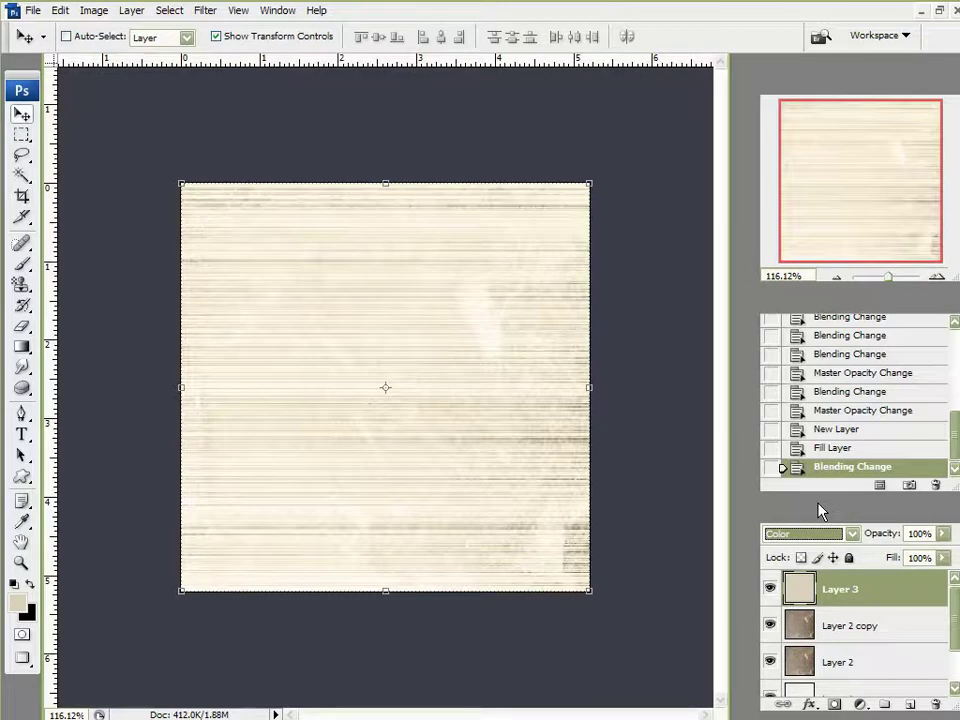
{"action": "left_click", "coordinate": [822, 532]}
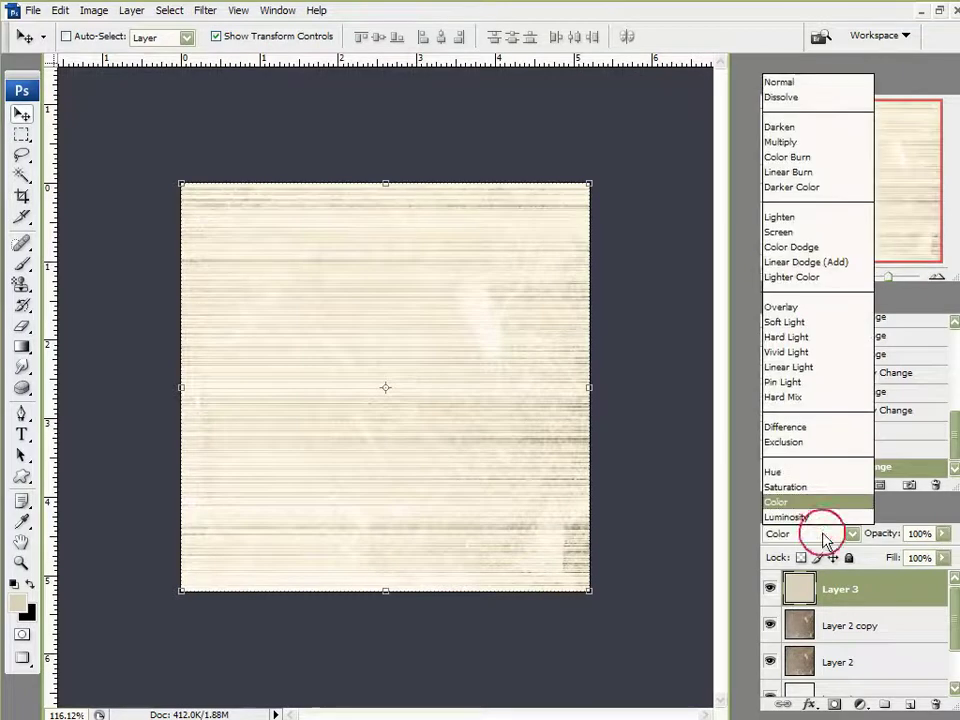
{"action": "left_click", "coordinate": [784, 515]}
{"action": "key", "text": "Up"}
{"action": "key", "text": "Up"}
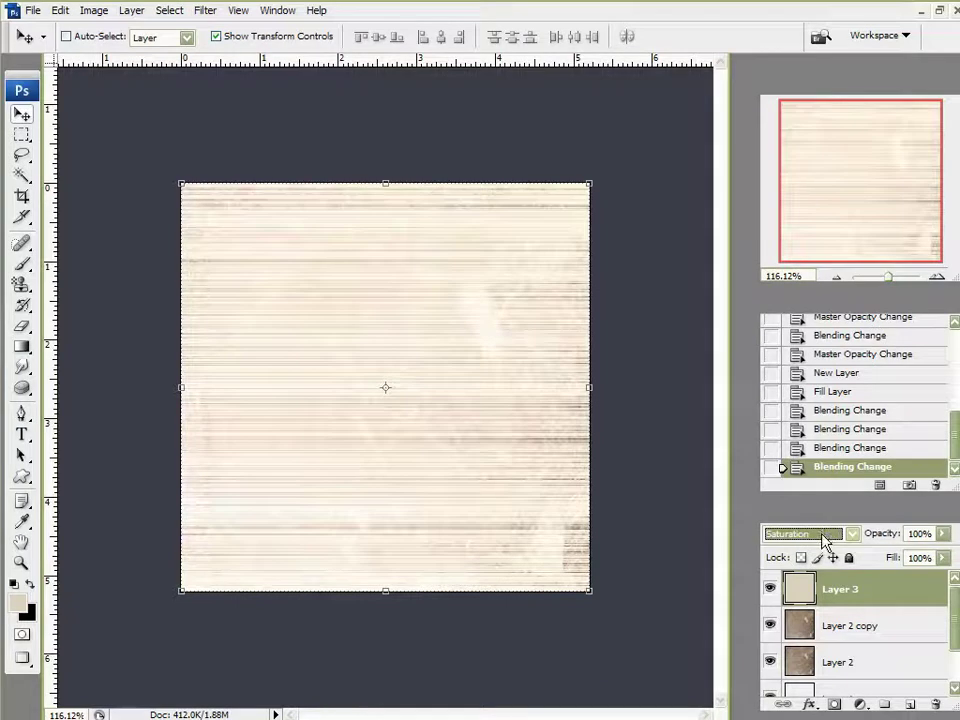
{"action": "scroll", "coordinate": [826, 535], "scroll_direction": "up", "scroll_amount": 1}
{"action": "scroll", "coordinate": [823, 535], "scroll_direction": "down", "scroll_amount": 2}
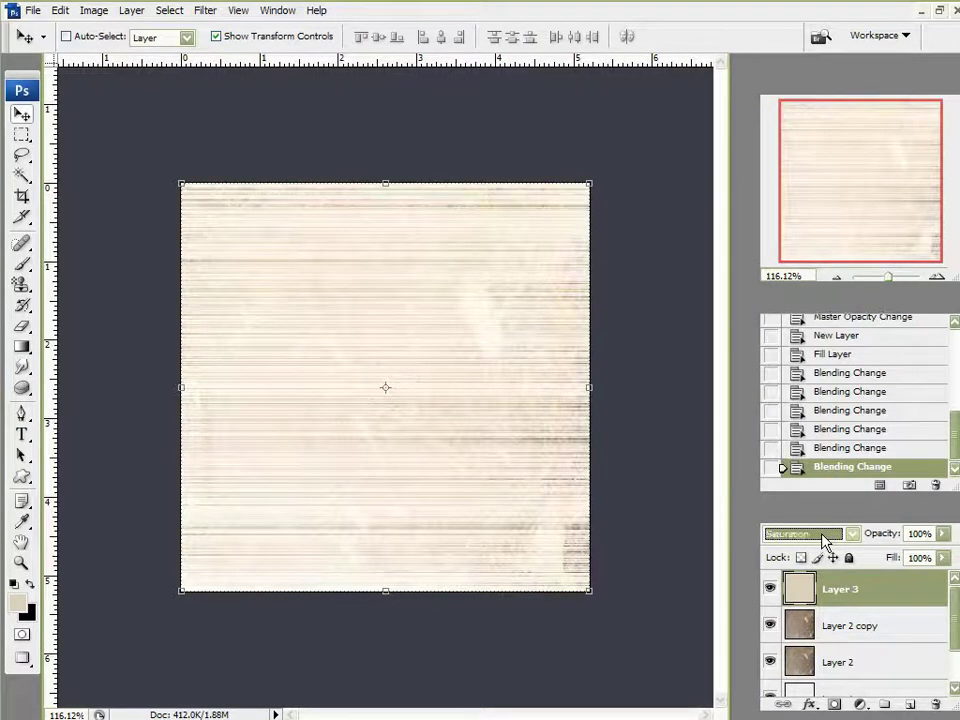
{"action": "scroll", "coordinate": [826, 538], "scroll_direction": "up", "scroll_amount": 1}
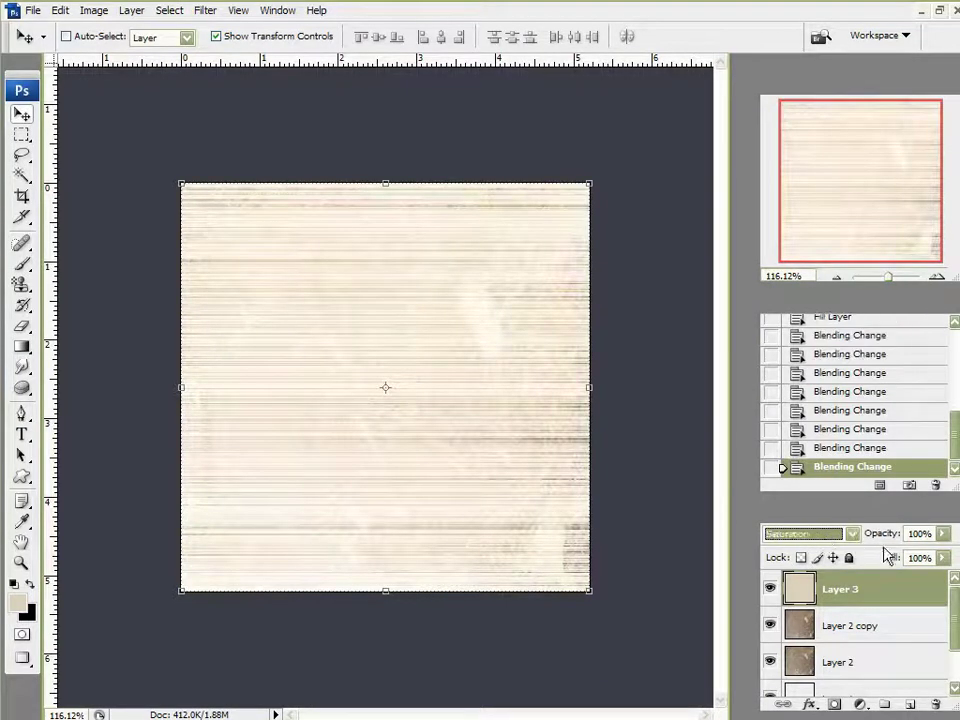
- Set Layer 3's opacity to 44% and compare the image with the layer hidden and shown
{"action": "left_click", "coordinate": [940, 536]}
{"action": "left_click_drag", "start_coordinate": [934, 553], "coordinate": [892, 560]}
{"action": "left_click", "coordinate": [769, 589]}
{"action": "left_click", "coordinate": [769, 589]}
- Save the layered document as a Photoshop PSD file named pages
{"action": "left_click", "coordinate": [33, 10]}
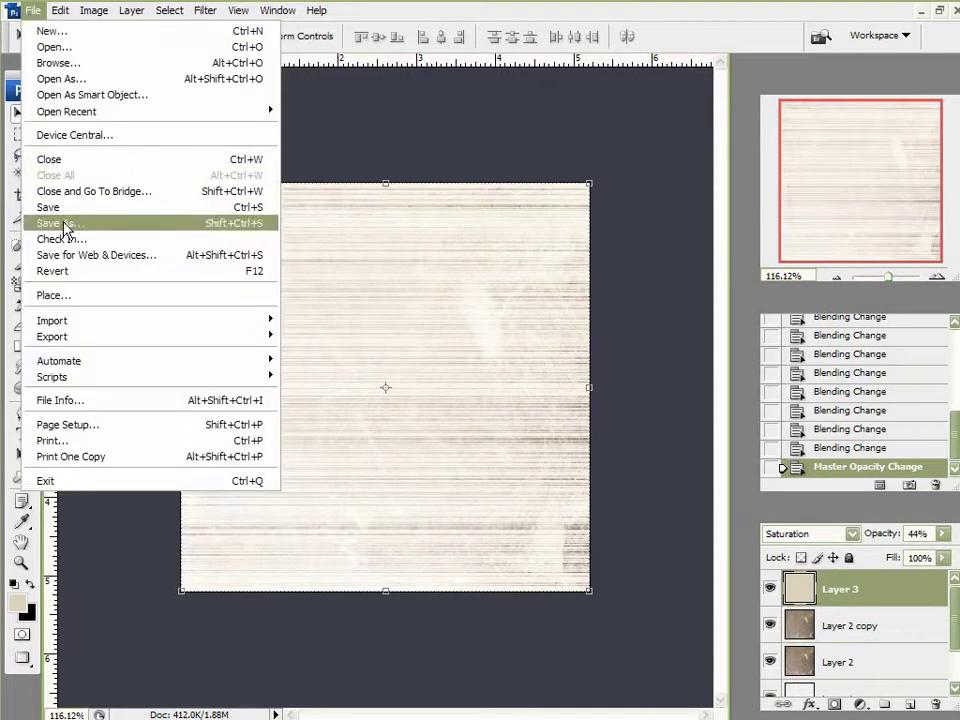
{"action": "left_click", "coordinate": [63, 224]}
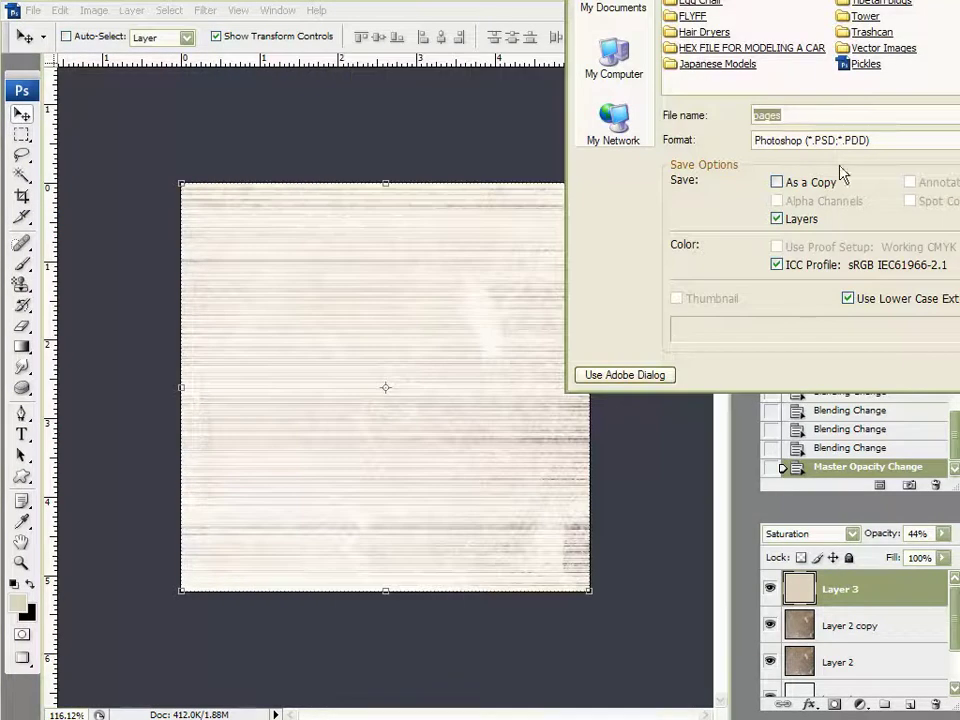
{"action": "key", "text": "Return"}
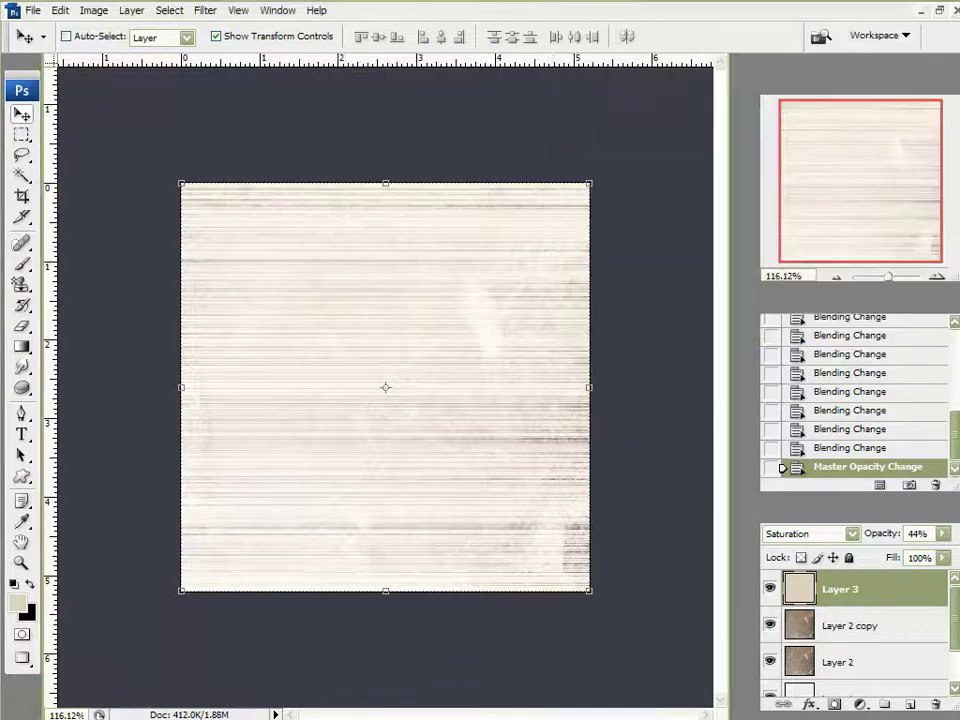
- Save a JPEG copy of the page texture named pages at maximum quality 12 with the Baseline ("Standard") format
{"action": "left_click", "coordinate": [29, 12]}
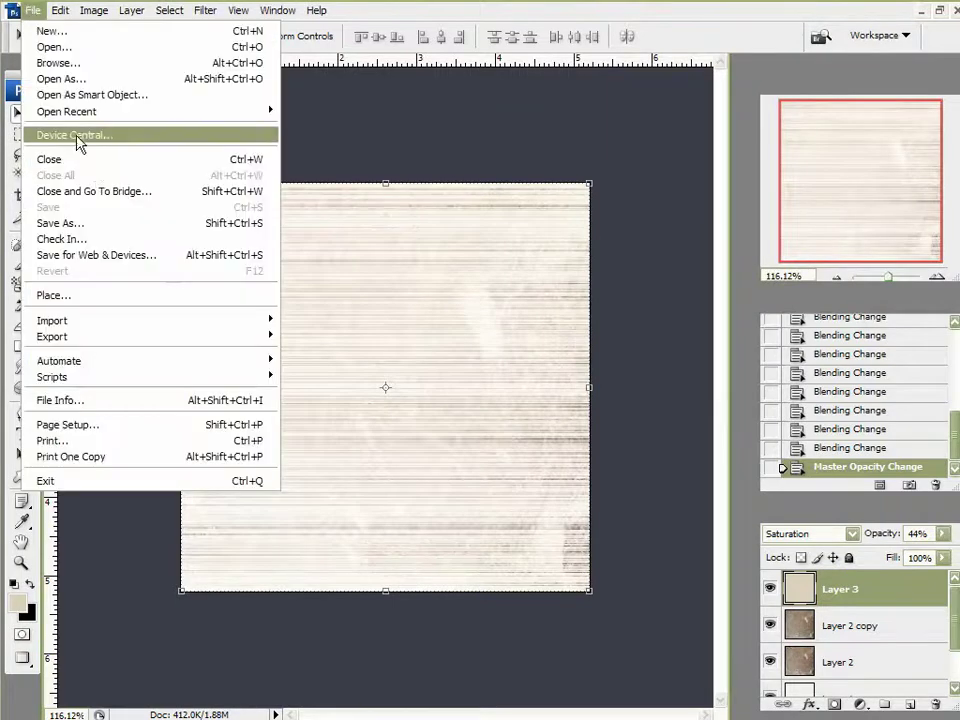
{"action": "left_click", "coordinate": [86, 223]}
{"action": "left_click", "coordinate": [801, 141]}
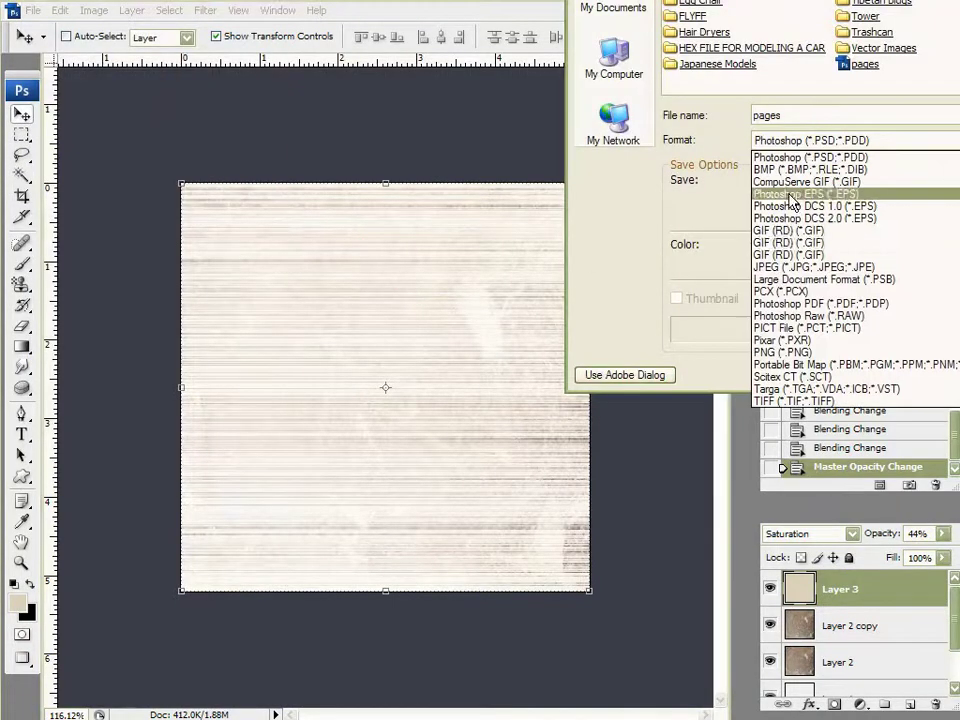
{"action": "left_click", "coordinate": [795, 267]}
{"action": "left_click", "coordinate": [838, 116]}
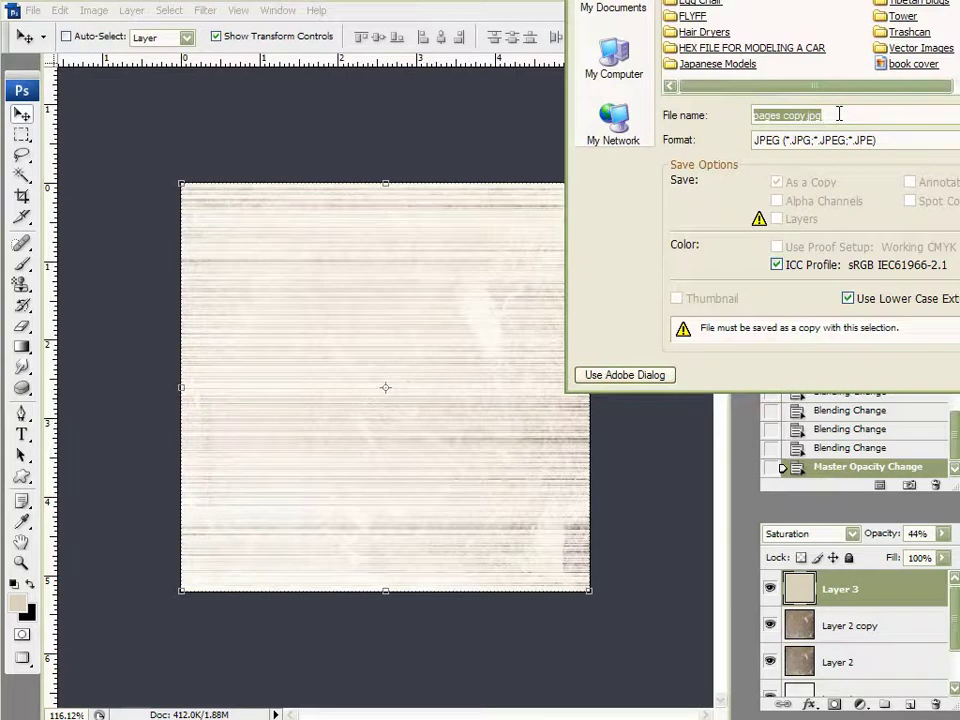
{"action": "type", "text": "pages"}
{"action": "key", "text": "Delete"}
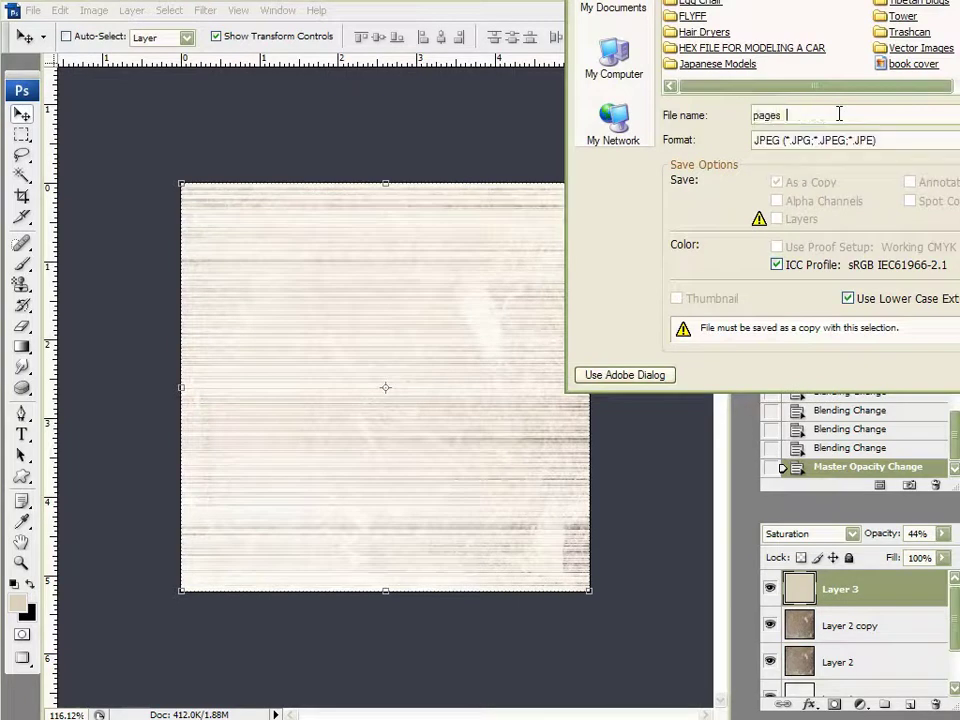
{"action": "key", "text": "Return"}
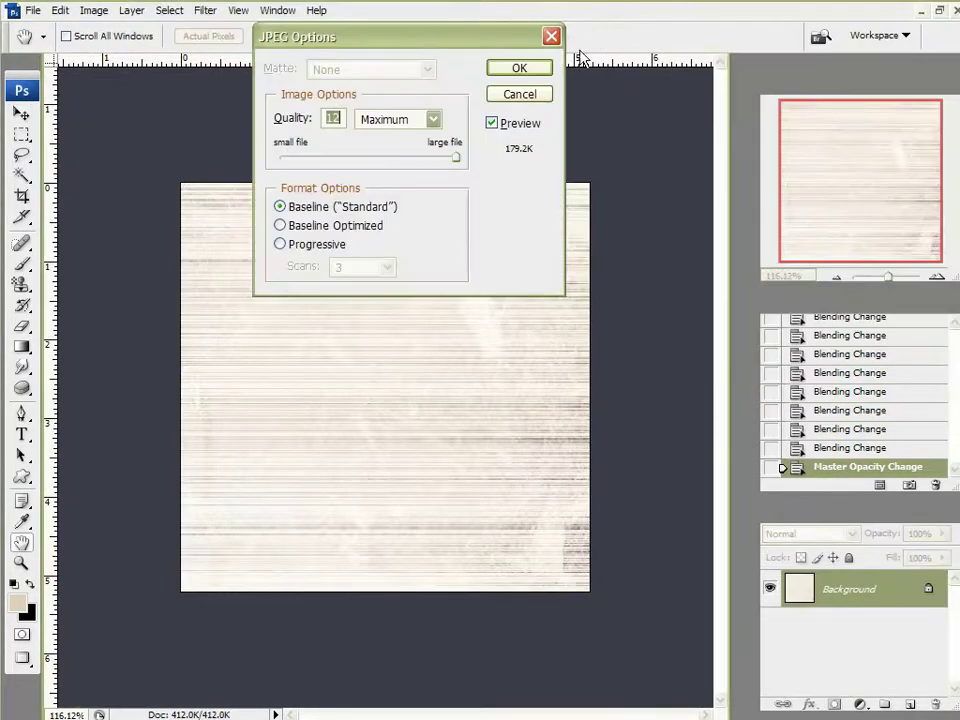
{"action": "left_click", "coordinate": [519, 70]}
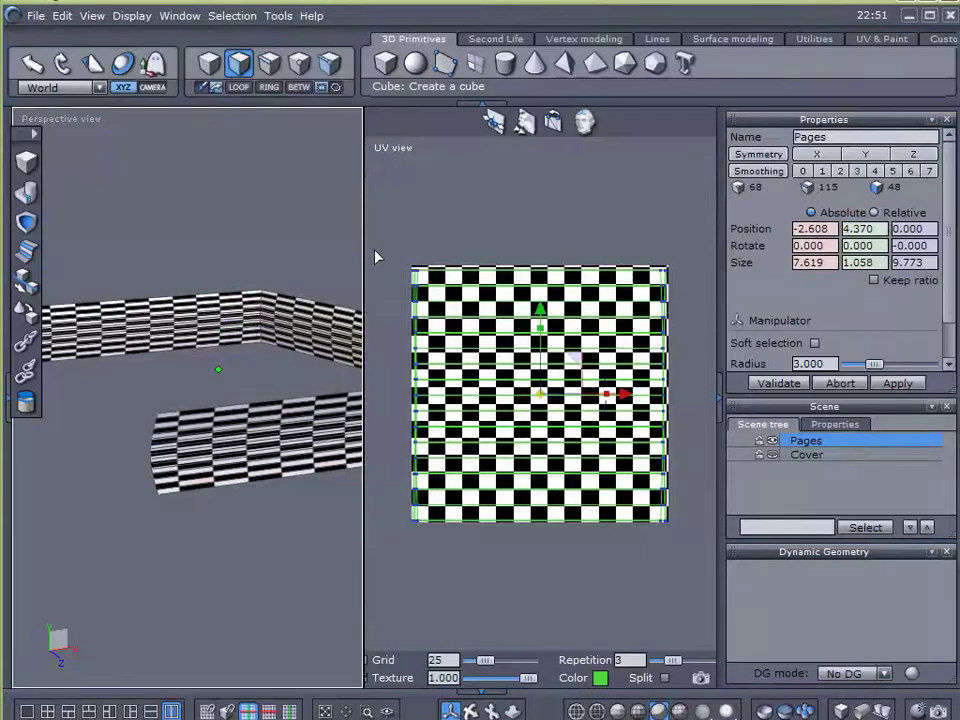
- Switch to Hexagon and create a new material named Pages for the Pages object
{"action": "left_click", "coordinate": [7, 398]}
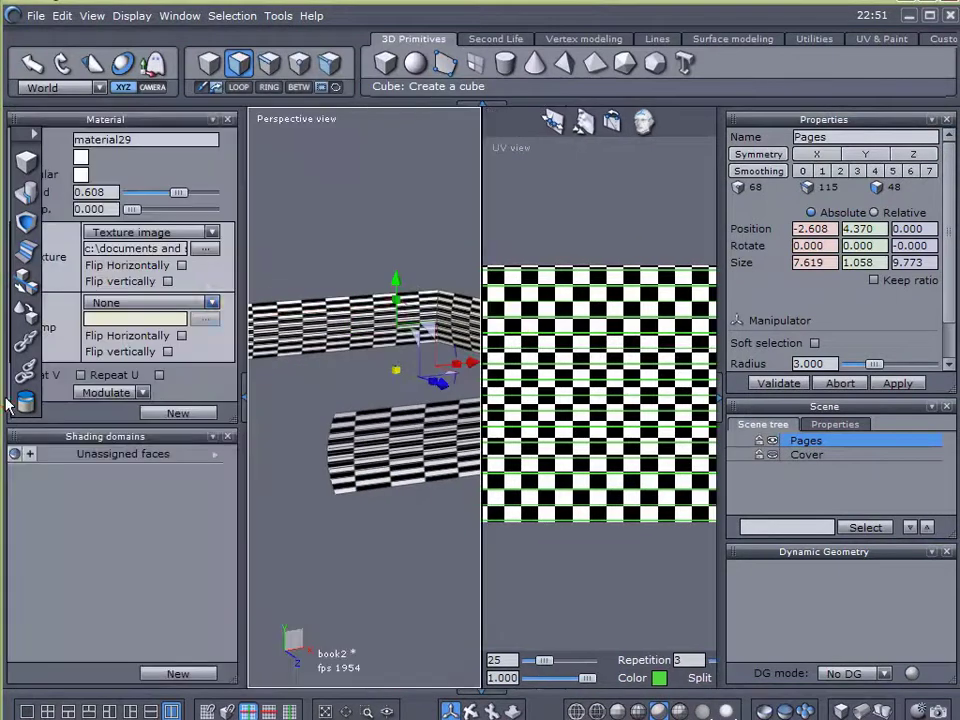
{"action": "left_click", "coordinate": [180, 416]}
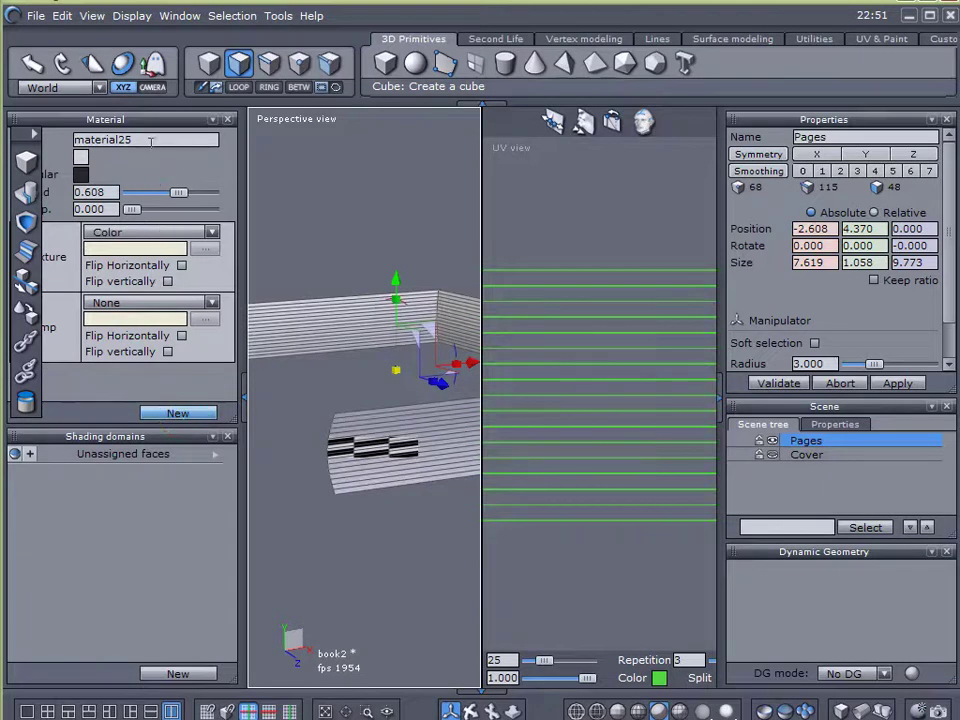
{"action": "double_click", "coordinate": [151, 141]}
{"action": "type", "text": "Pages"}
{"action": "key", "text": "Return"}
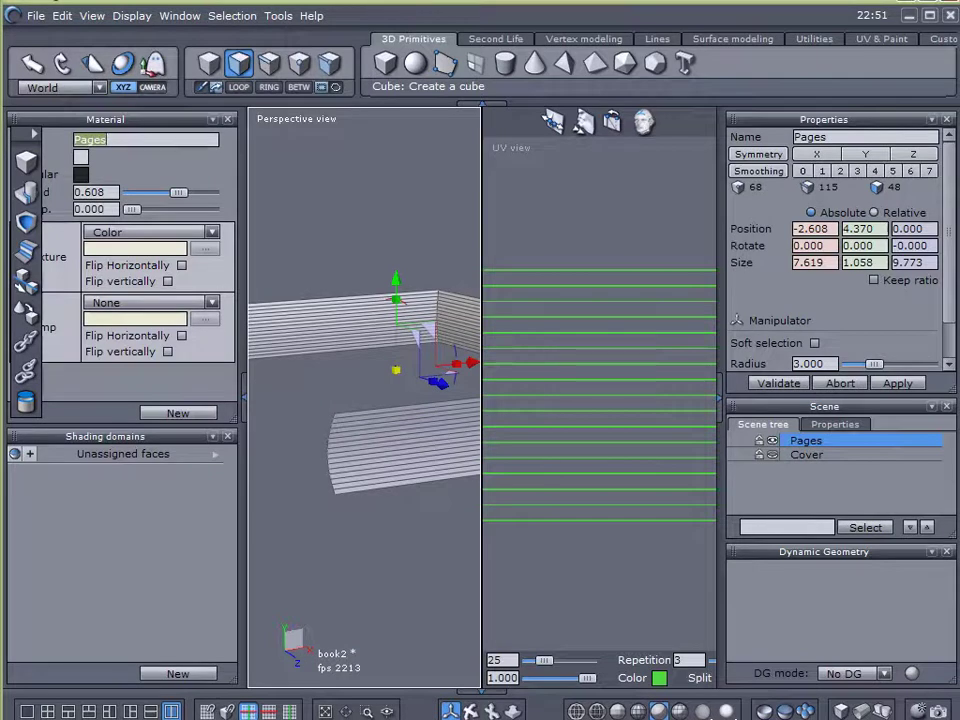
- Load the saved pages JPEG as the Pages material's texture image and move the floating toolbar off the material settings
{"action": "left_click", "coordinate": [211, 232]}
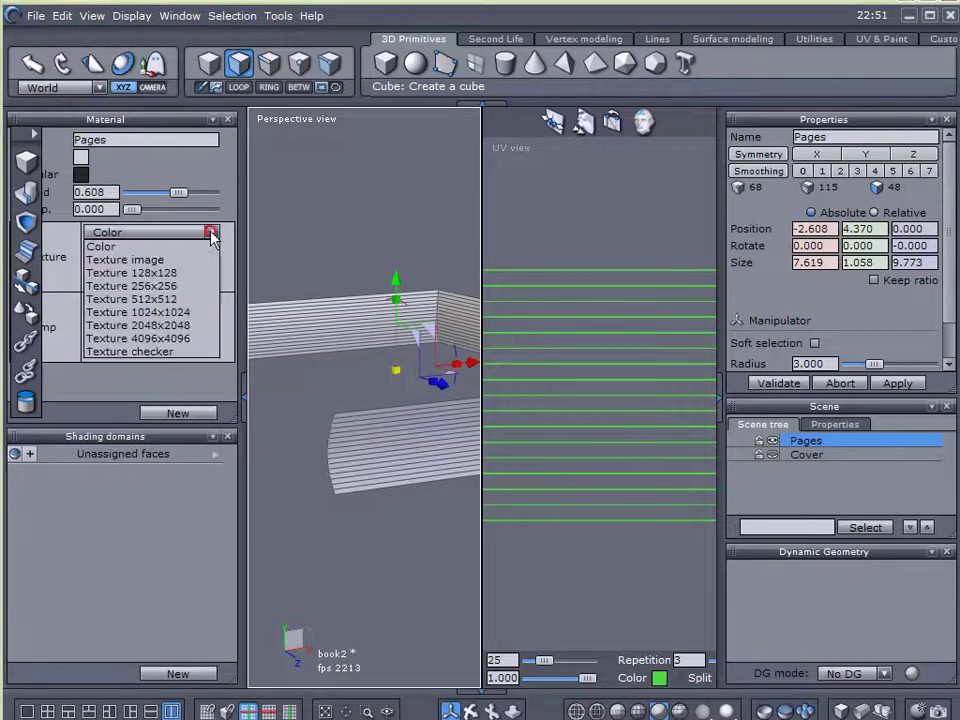
{"action": "left_click", "coordinate": [146, 259]}
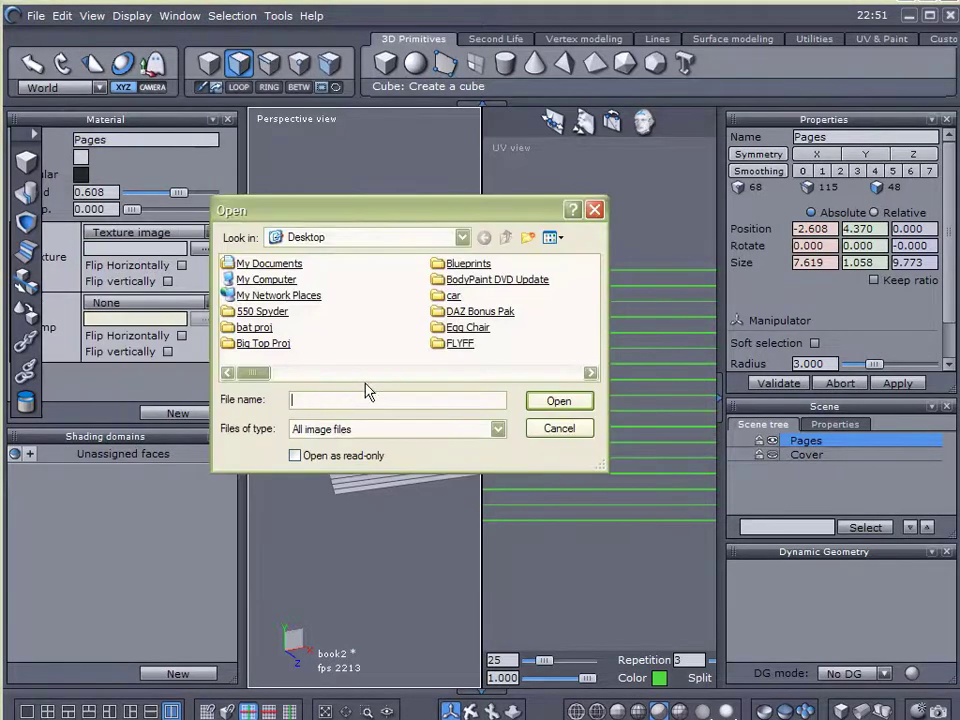
{"action": "scroll", "coordinate": [384, 321], "scroll_direction": "down", "scroll_amount": 3}
{"action": "scroll", "coordinate": [382, 321], "scroll_direction": "down", "scroll_amount": 3}
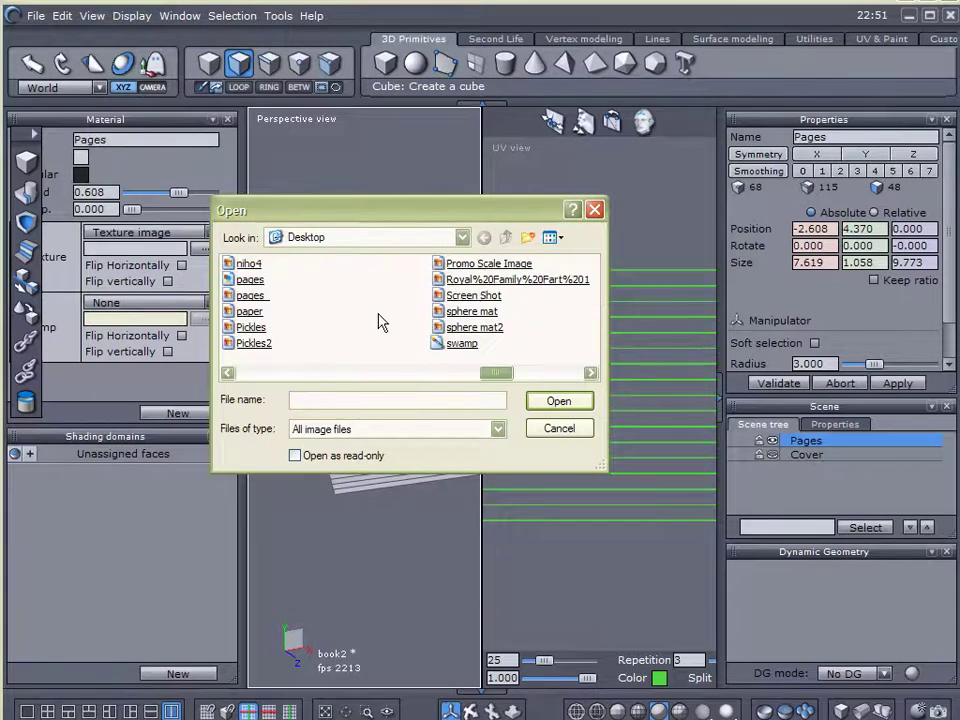
{"action": "left_click", "coordinate": [250, 295]}
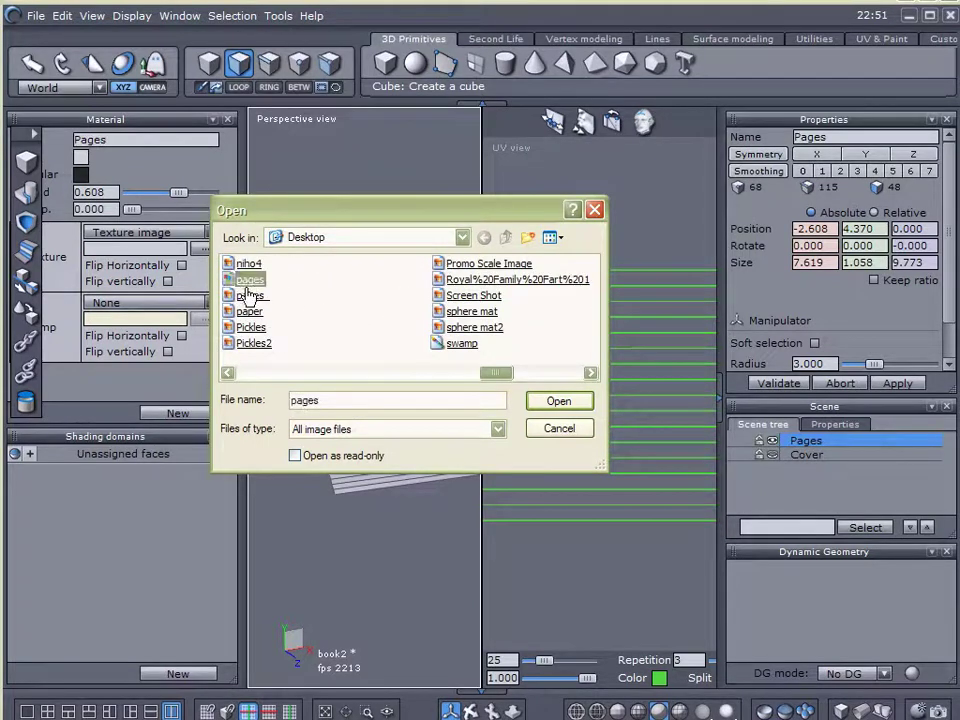
{"action": "double_click", "coordinate": [248, 296]}
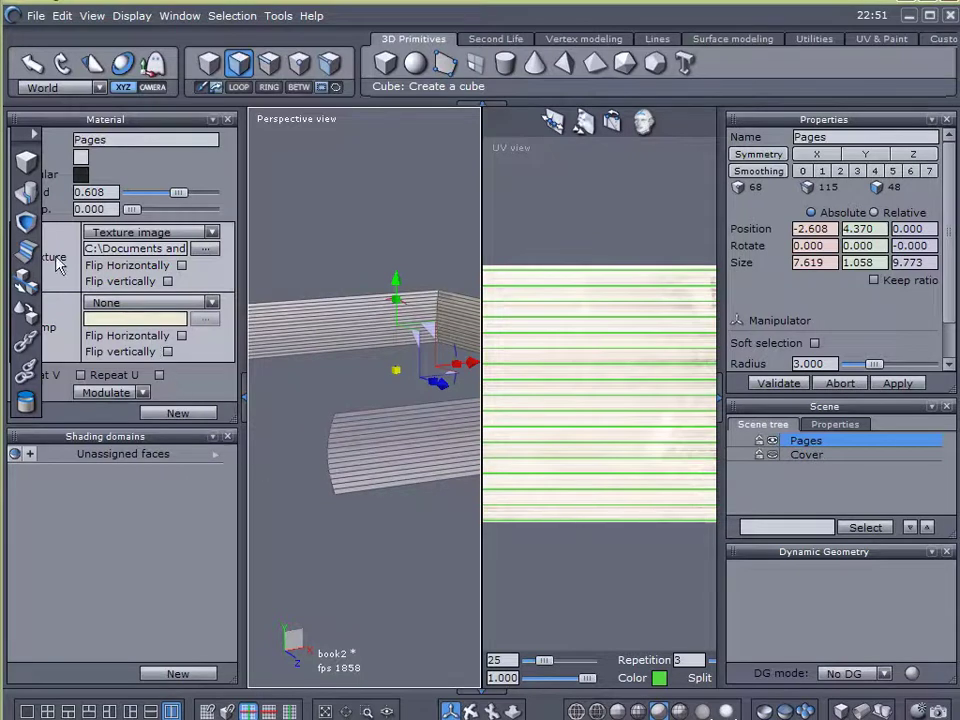
{"action": "left_click_drag", "start_coordinate": [22, 137], "coordinate": [0, 400]}
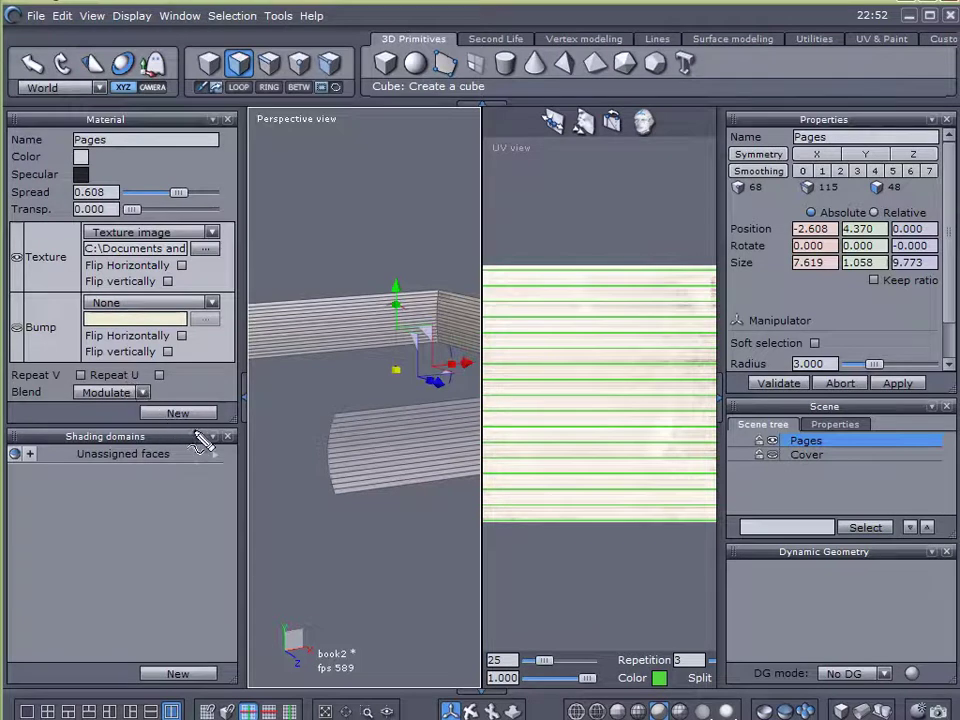
- Compare the Decal blend with Modulate on the Pages material and return to Modulate
{"action": "mouse_move", "coordinate": [205, 330]}
{"action": "left_mouse_down"}
{"action": "mouse_move", "coordinate": [60, 340]}
{"action": "mouse_move", "coordinate": [39, 476]}
{"action": "mouse_move", "coordinate": [218, 360]}
{"action": "left_mouse_up"}
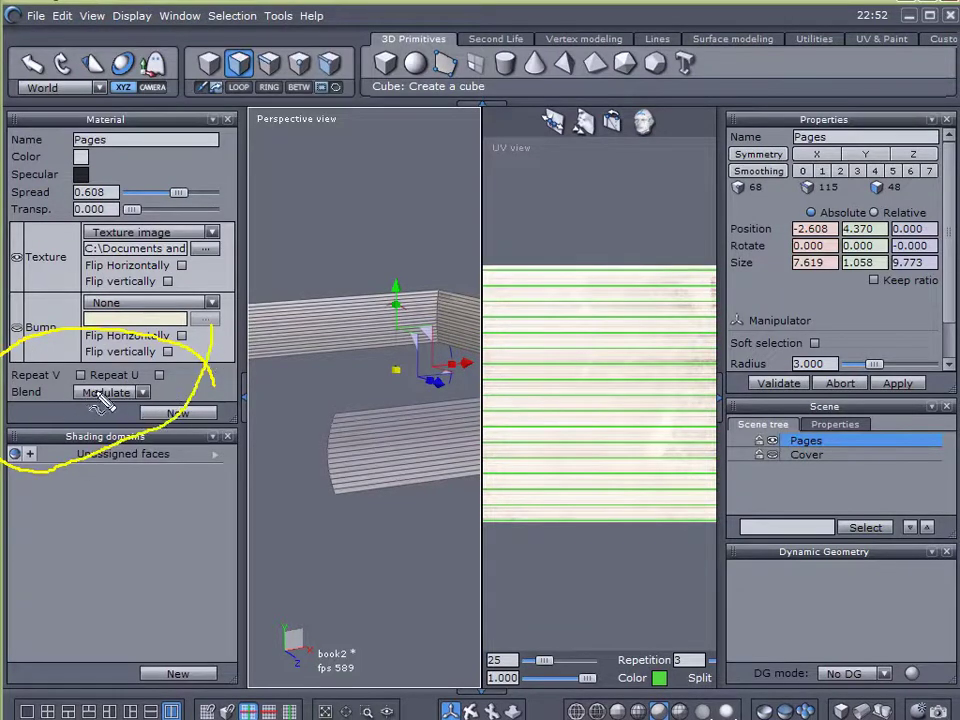
{"action": "key", "text": "Escape"}
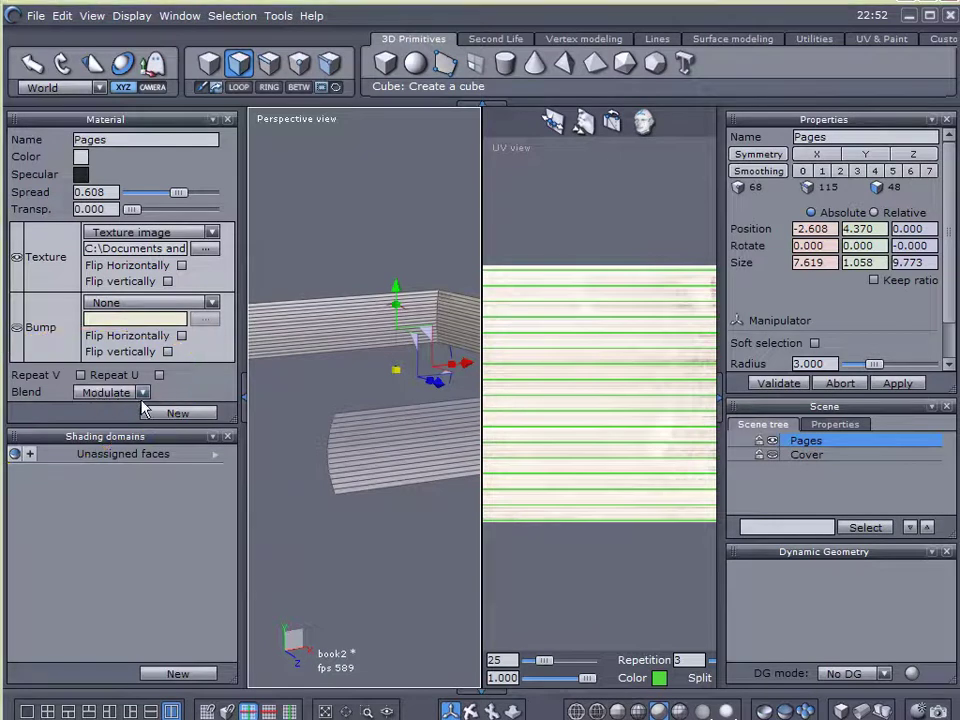
{"action": "left_click", "coordinate": [145, 394]}
{"action": "left_click", "coordinate": [110, 424]}
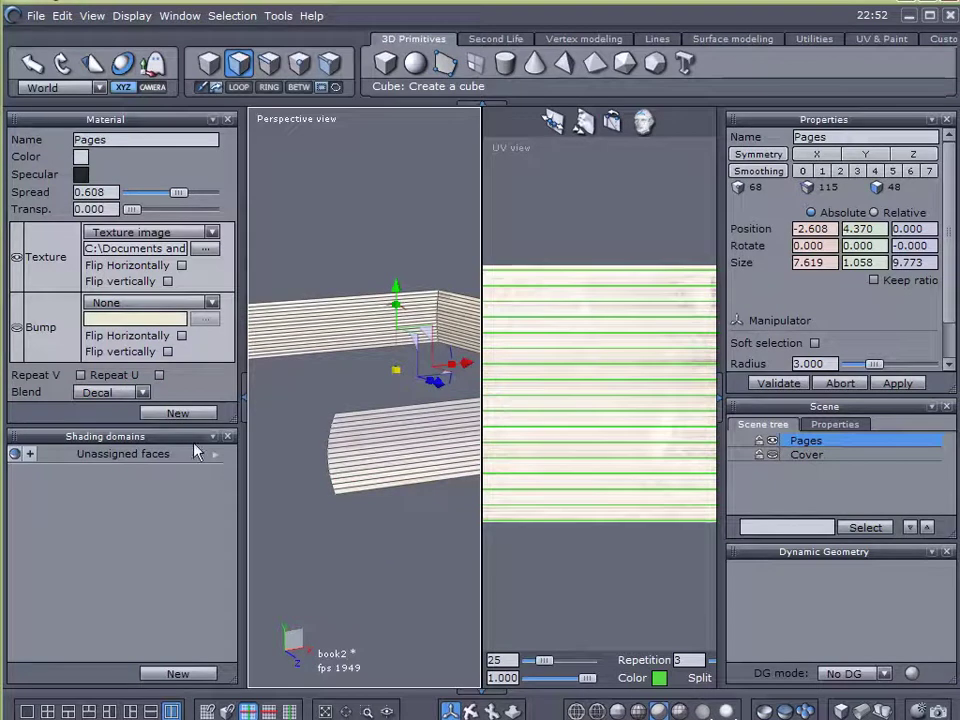
{"action": "left_click", "coordinate": [143, 393]}
{"action": "left_click", "coordinate": [129, 409]}
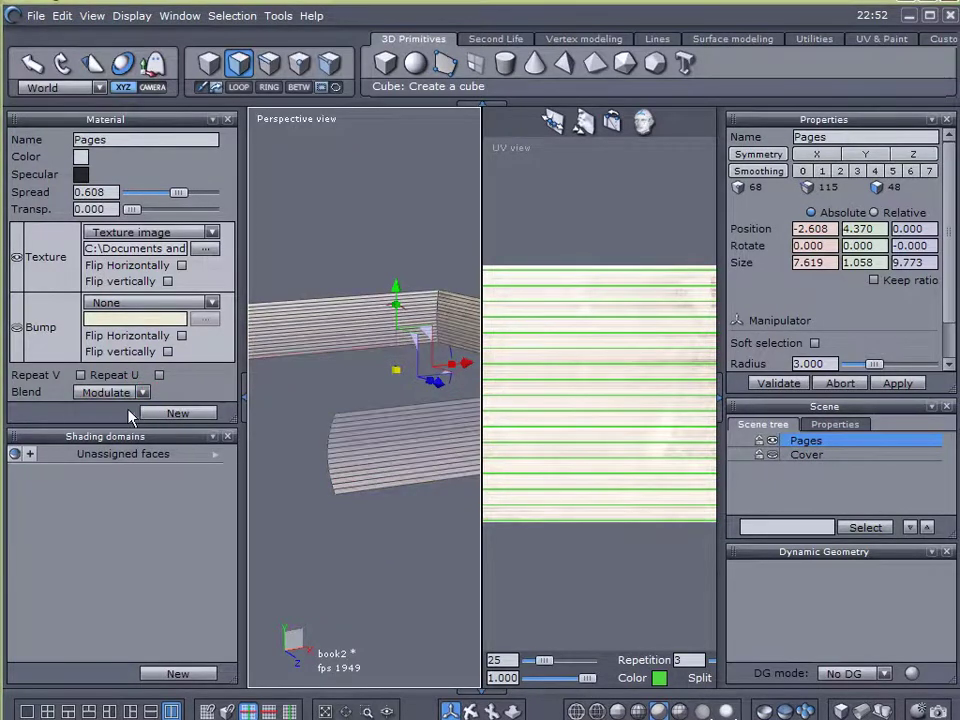
- Try dark red and green as the Pages material's base color under the Modulate blend, with a spread of 0.627
{"action": "left_click", "coordinate": [83, 158]}
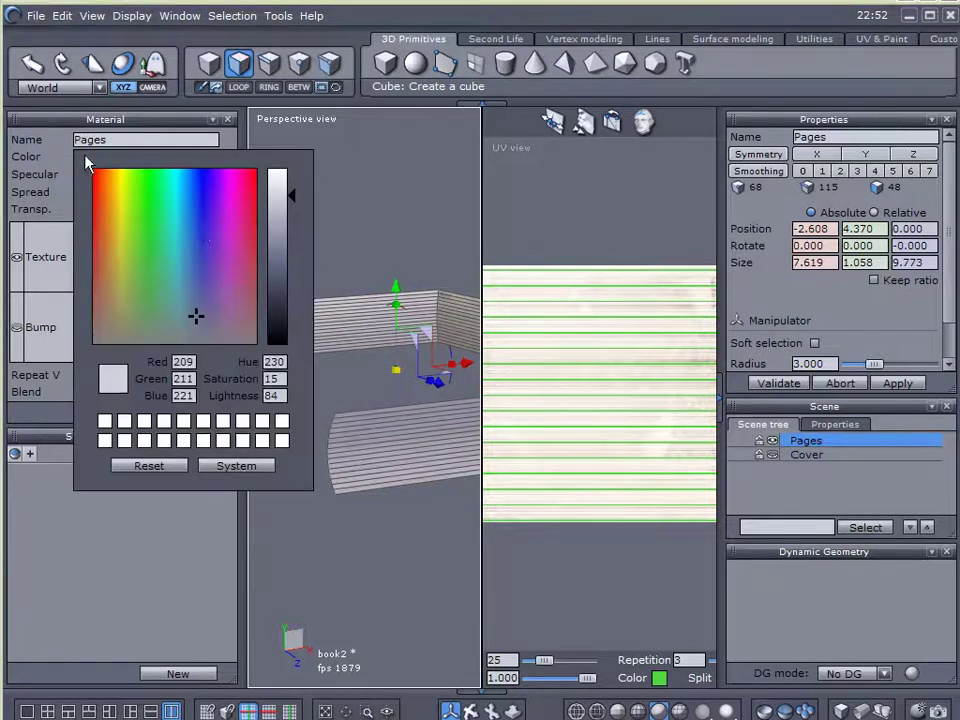
{"action": "mouse_move", "coordinate": [228, 231]}
{"action": "left_mouse_down"}
{"action": "mouse_move", "coordinate": [257, 197]}
{"action": "mouse_move", "coordinate": [270, 197]}
{"action": "mouse_move", "coordinate": [285, 283]}
{"action": "left_mouse_up"}
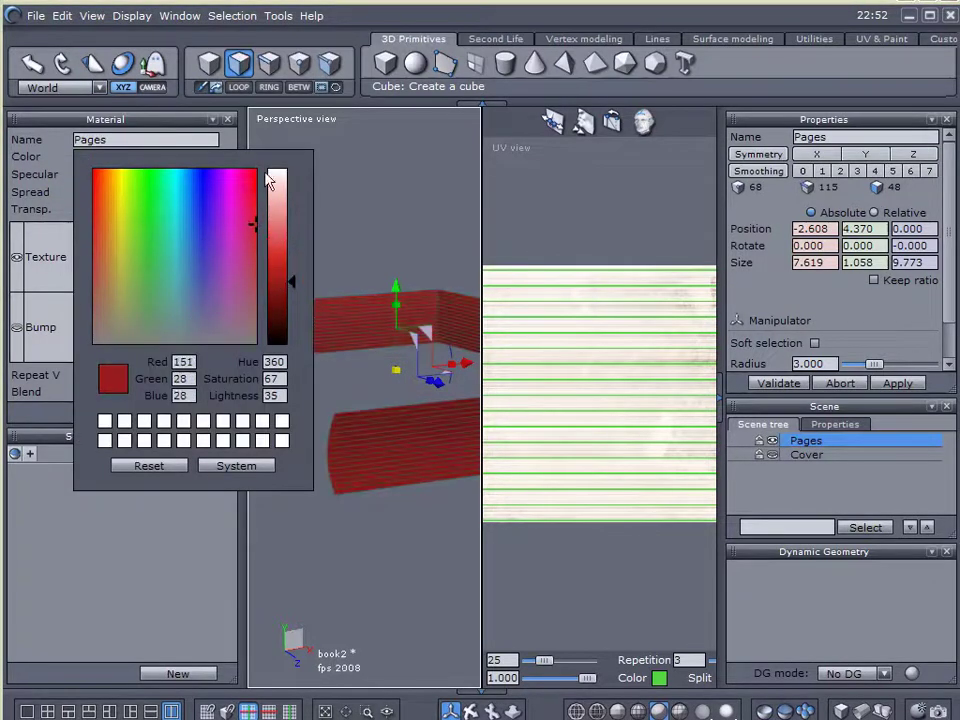
{"action": "left_click", "coordinate": [519, 316]}
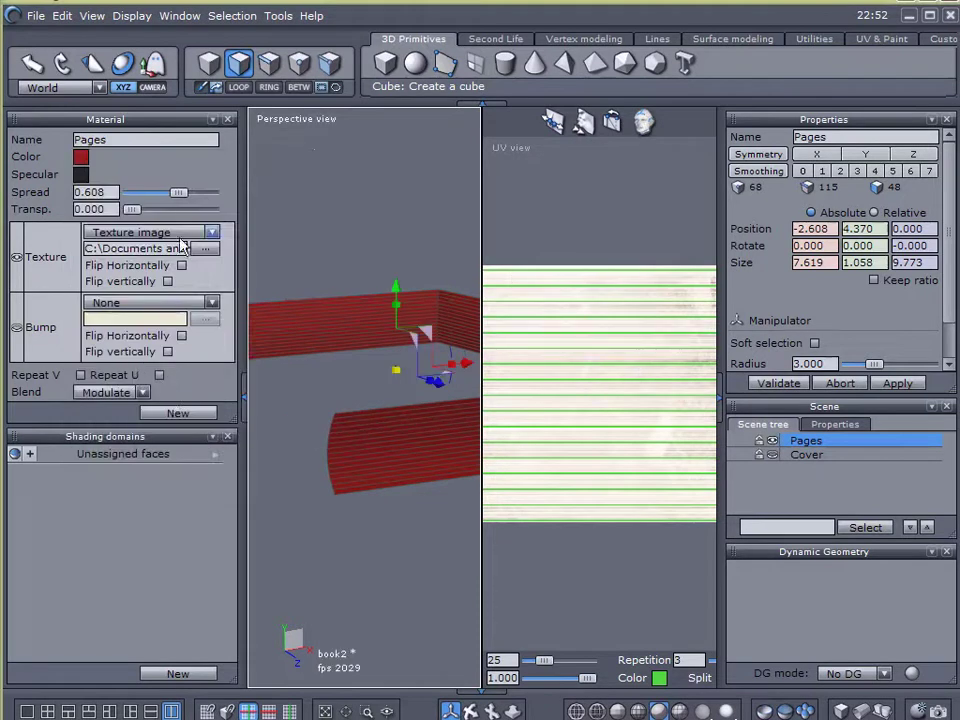
{"action": "mouse_move", "coordinate": [178, 192]}
{"action": "left_mouse_down"}
{"action": "mouse_move", "coordinate": [141, 197]}
{"action": "mouse_move", "coordinate": [244, 208]}
{"action": "mouse_move", "coordinate": [144, 204]}
{"action": "mouse_move", "coordinate": [225, 206]}
{"action": "mouse_move", "coordinate": [158, 184]}
{"action": "mouse_move", "coordinate": [186, 186]}
{"action": "mouse_move", "coordinate": [168, 188]}
{"action": "left_mouse_up"}
{"action": "left_click", "coordinate": [81, 157]}
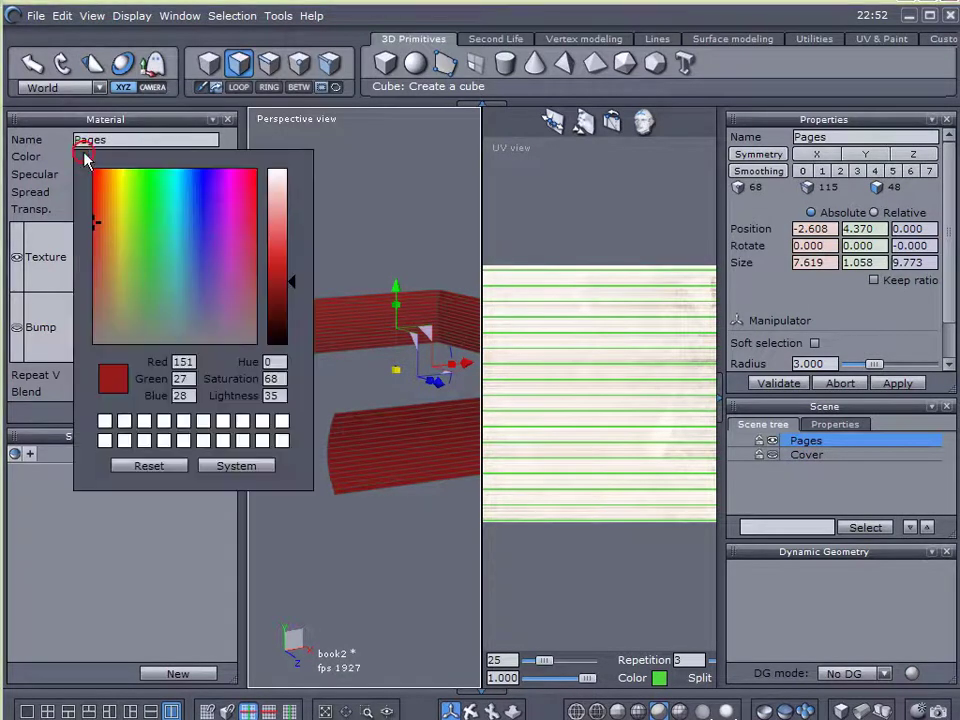
{"action": "left_click", "coordinate": [146, 214]}
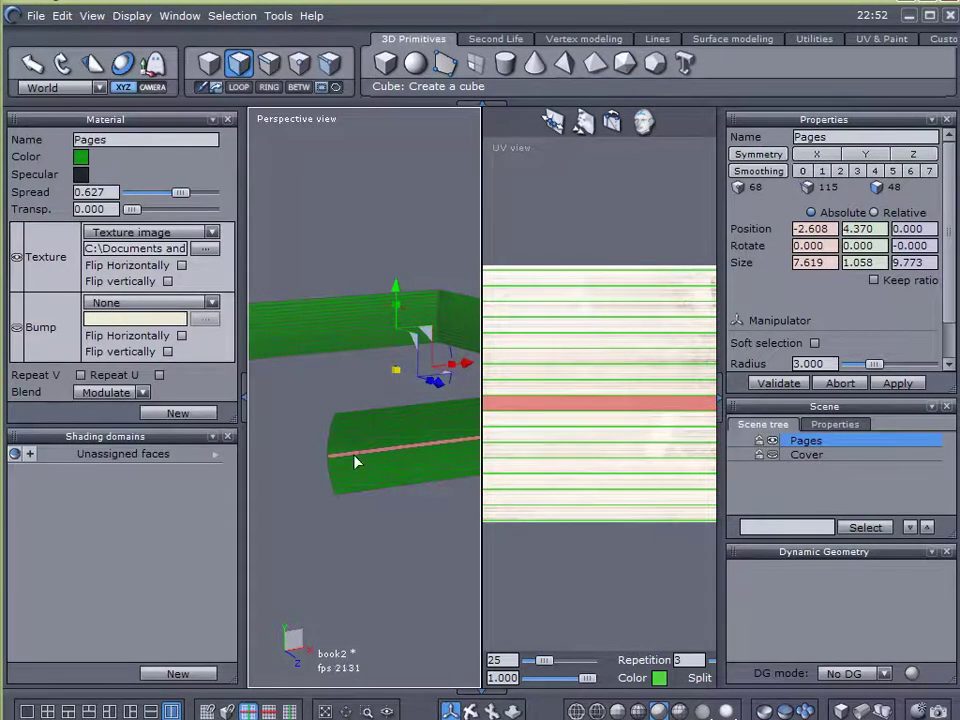
- Set the Pages material's blend mode to Decal and hide the material settings
{"action": "left_click", "coordinate": [115, 396]}
{"action": "left_click", "coordinate": [99, 420]}
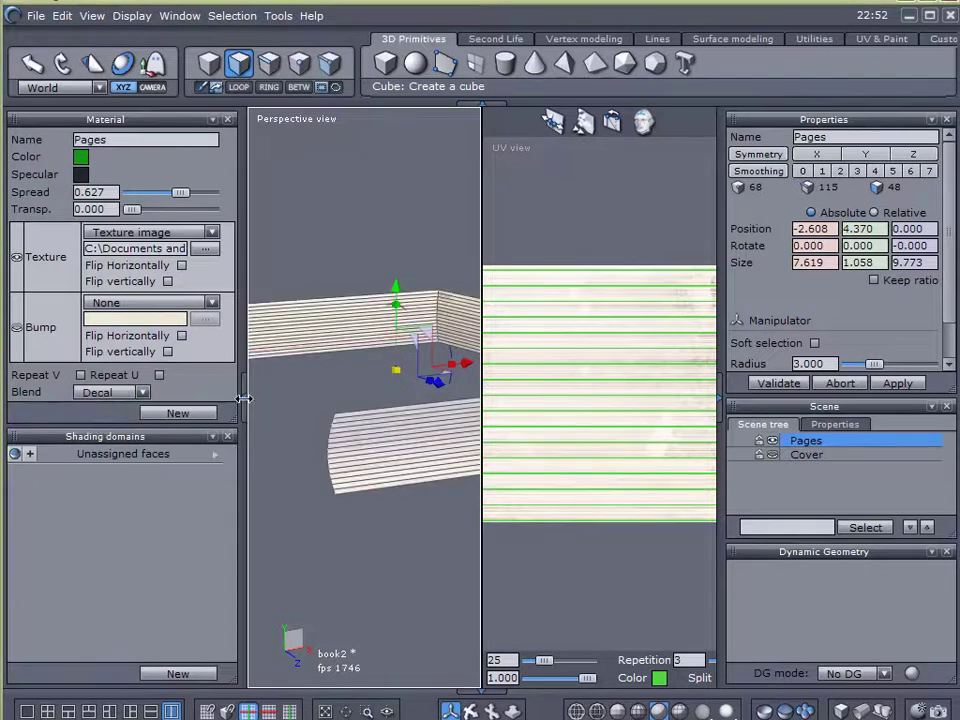
{"action": "left_click", "coordinate": [242, 394]}
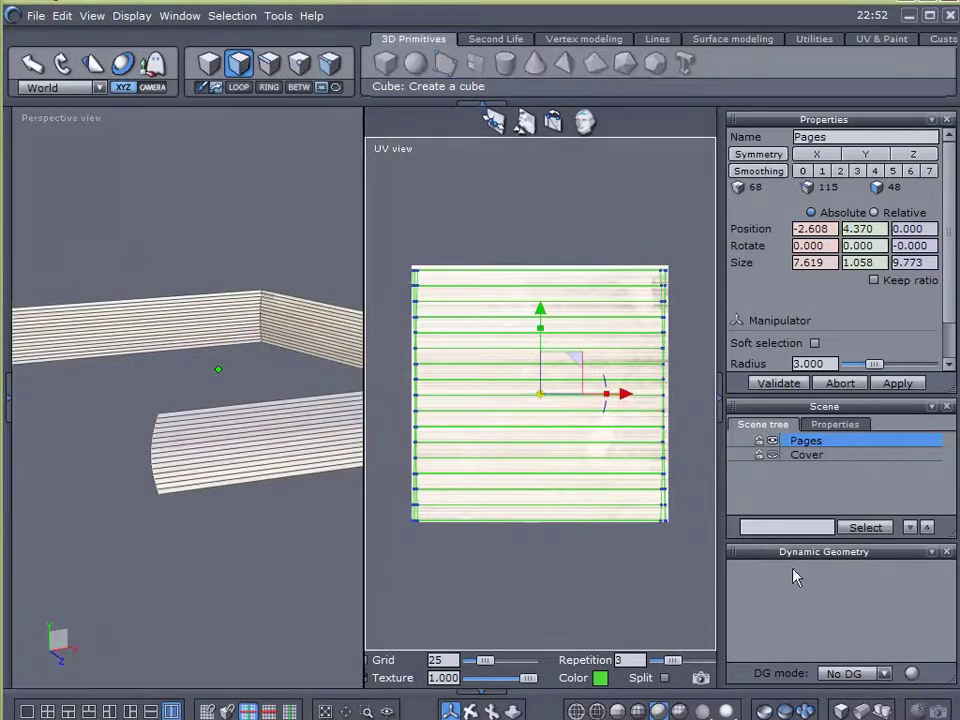
- Deselect the pages and examine how the texture runs around the corners in a single perspective view
{"action": "left_click", "coordinate": [779, 494]}
{"action": "scroll", "coordinate": [204, 492], "scroll_direction": "up", "scroll_amount": 3}
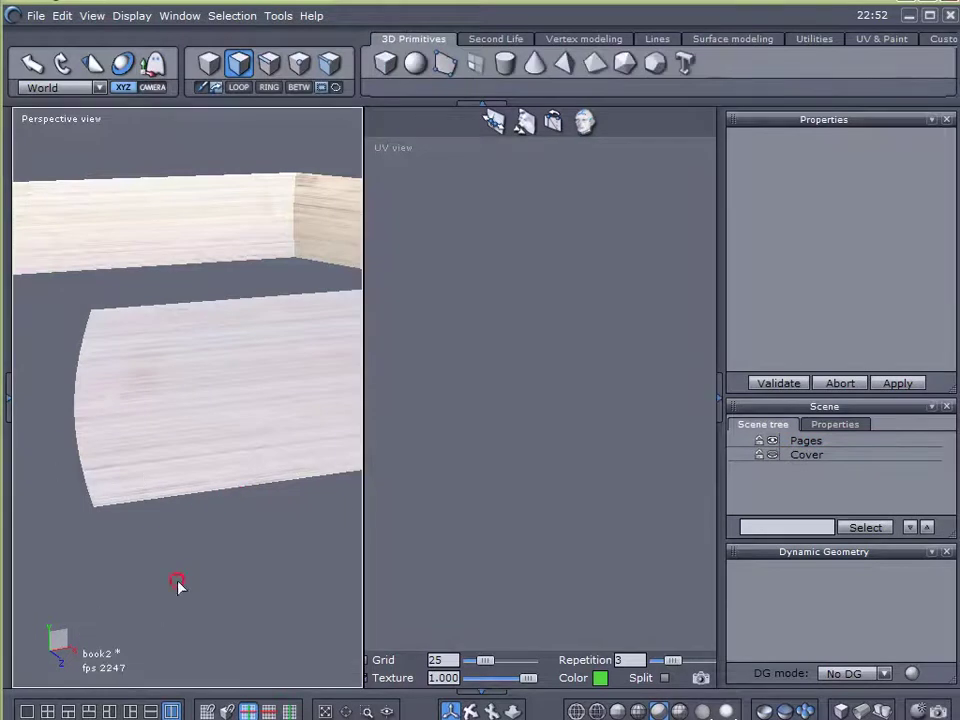
{"action": "left_click", "coordinate": [29, 710]}
{"action": "scroll", "coordinate": [424, 514], "scroll_direction": "down", "scroll_amount": 3}
{"action": "left_click_drag", "start_coordinate": [559, 516], "coordinate": [489, 524], "text": "alt"}
{"action": "middle_click_drag", "start_coordinate": [490, 526], "coordinate": [504, 446]}
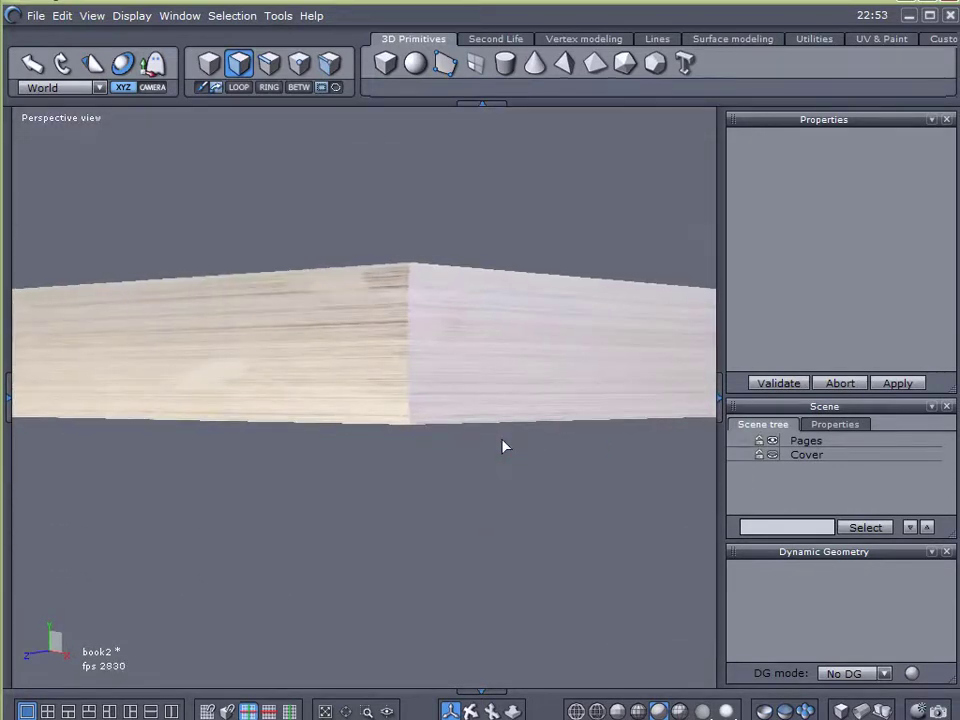
{"action": "middle_click_drag", "start_coordinate": [577, 406], "coordinate": [306, 446]}
{"action": "middle_click_drag", "start_coordinate": [484, 452], "coordinate": [701, 409]}
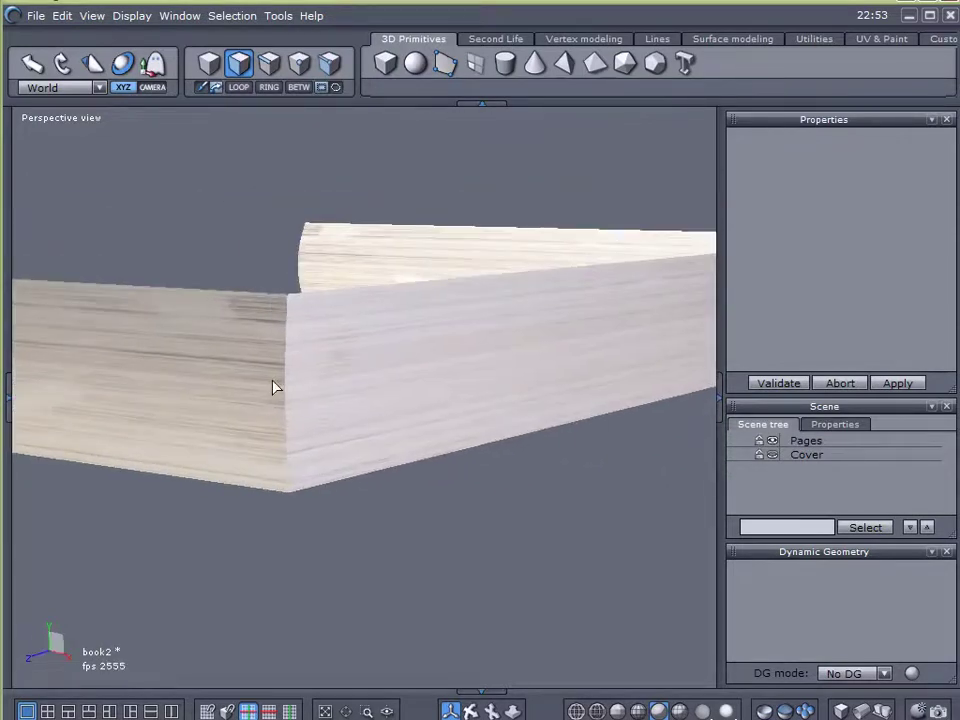
{"action": "mouse_move", "coordinate": [105, 348]}
{"action": "left_mouse_down"}
{"action": "mouse_move", "coordinate": [283, 362]}
{"action": "mouse_move", "coordinate": [281, 350]}
{"action": "mouse_move", "coordinate": [282, 366]}
{"action": "mouse_move", "coordinate": [245, 366]}
{"action": "mouse_move", "coordinate": [421, 362]}
{"action": "mouse_move", "coordinate": [360, 346]}
{"action": "mouse_move", "coordinate": [375, 398]}
{"action": "left_mouse_up"}
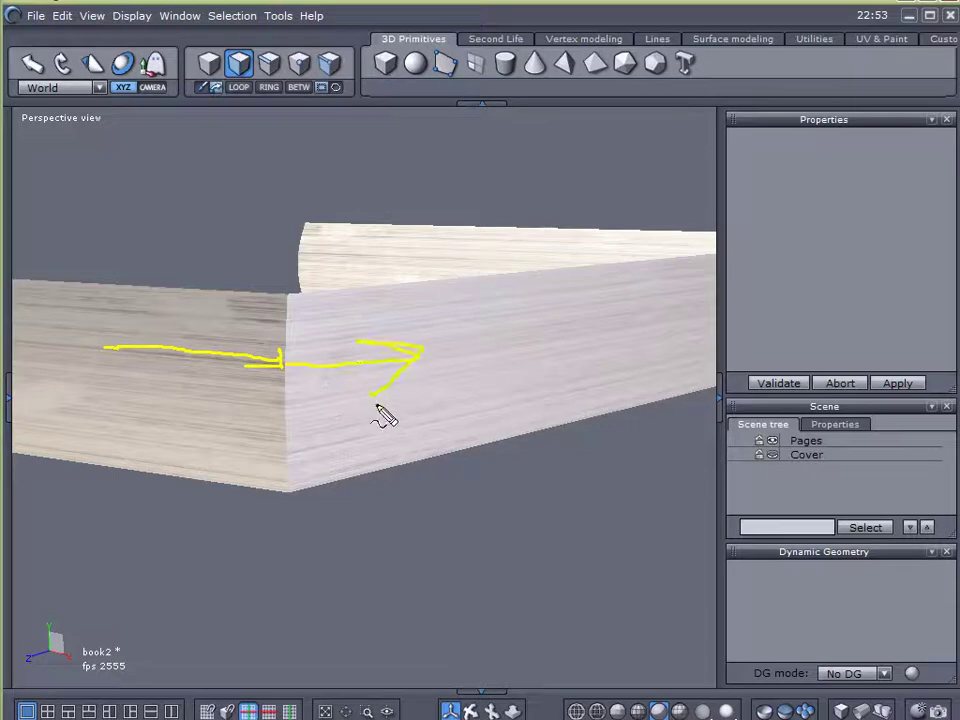
{"action": "key", "text": "Escape"}
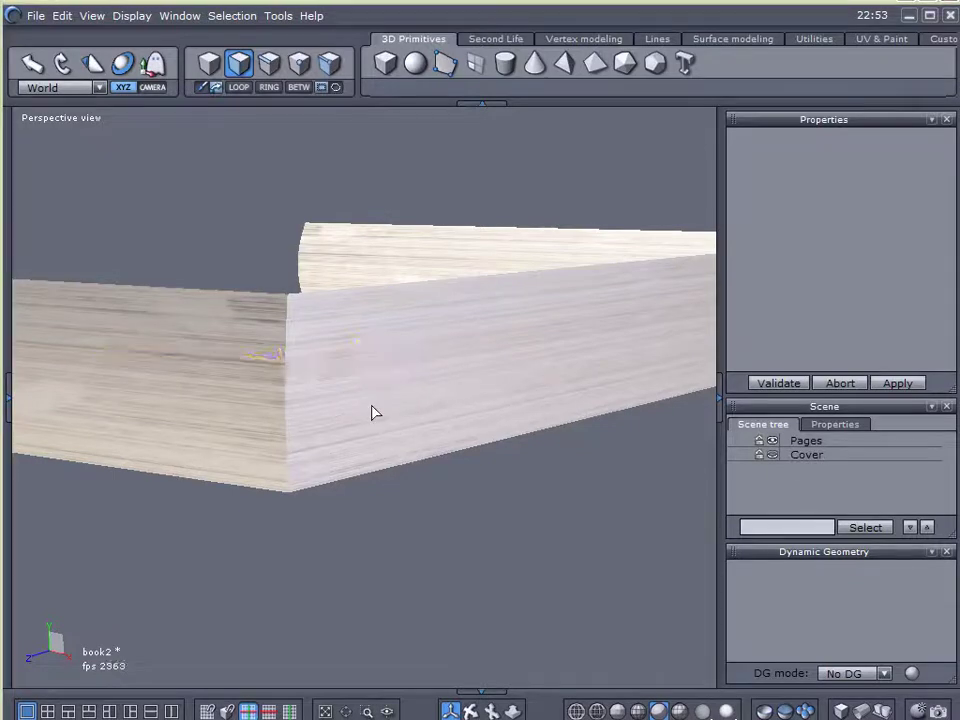
- Inspect the texture lines close up where two page sides meet and along the adjoining side
{"action": "left_click", "coordinate": [557, 437]}
{"action": "middle_click_drag", "start_coordinate": [615, 452], "coordinate": [336, 403]}
{"action": "scroll", "coordinate": [509, 311], "scroll_direction": "up", "scroll_amount": 3}
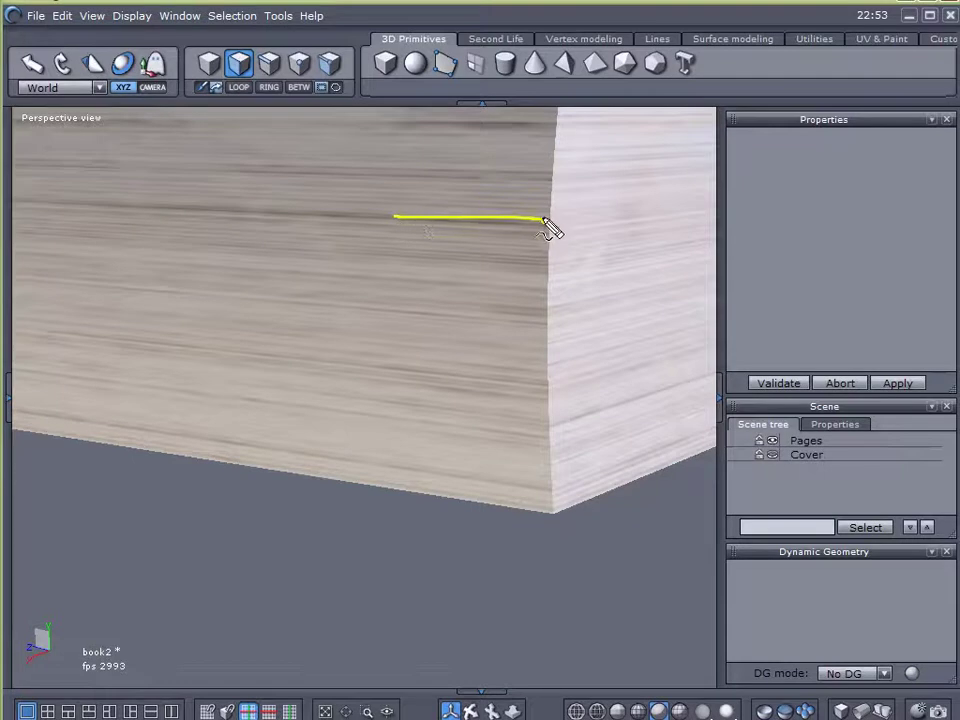
{"action": "left_click_drag", "start_coordinate": [397, 212], "coordinate": [435, 231]}
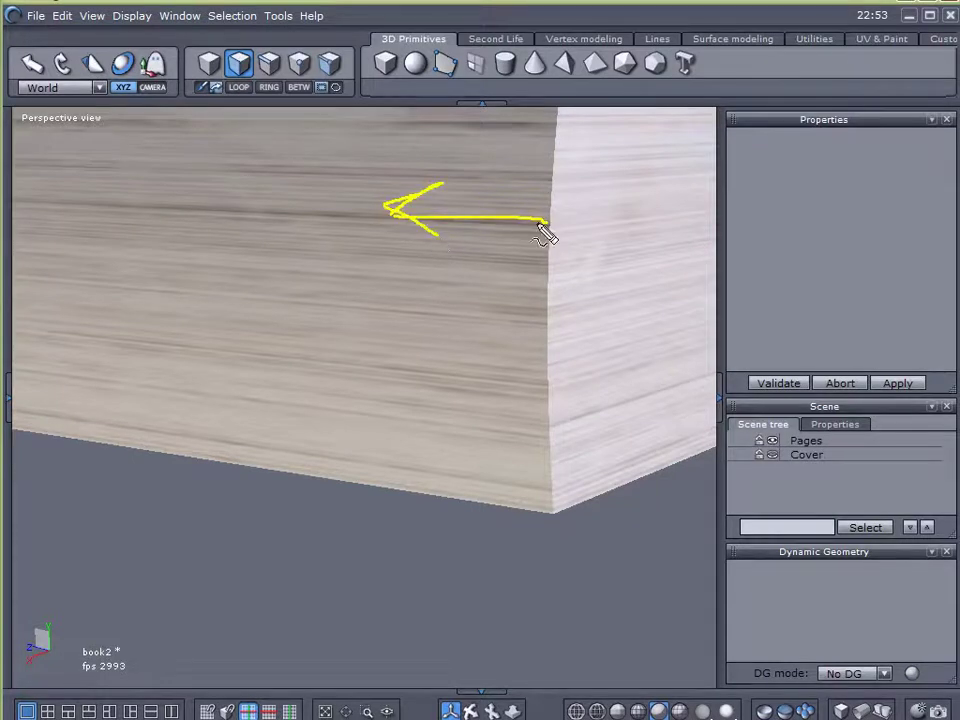
{"action": "left_click_drag", "start_coordinate": [551, 221], "coordinate": [637, 209]}
{"action": "left_click_drag", "start_coordinate": [615, 227], "coordinate": [637, 210]}
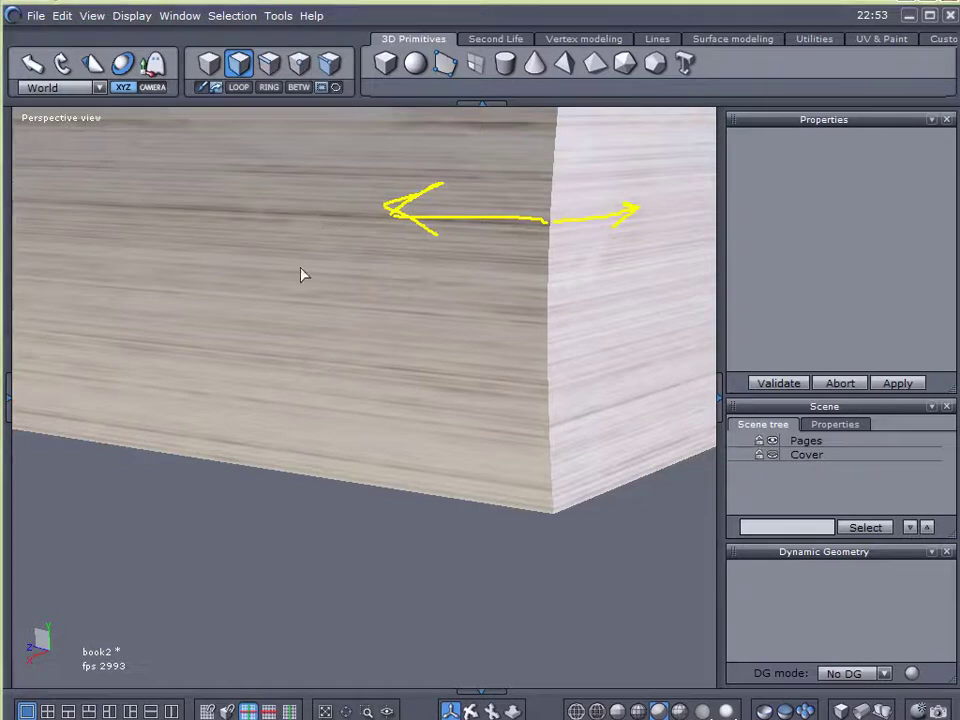
{"action": "key", "text": "Escape"}
{"action": "middle_click_drag", "start_coordinate": [334, 286], "coordinate": [394, 311]}
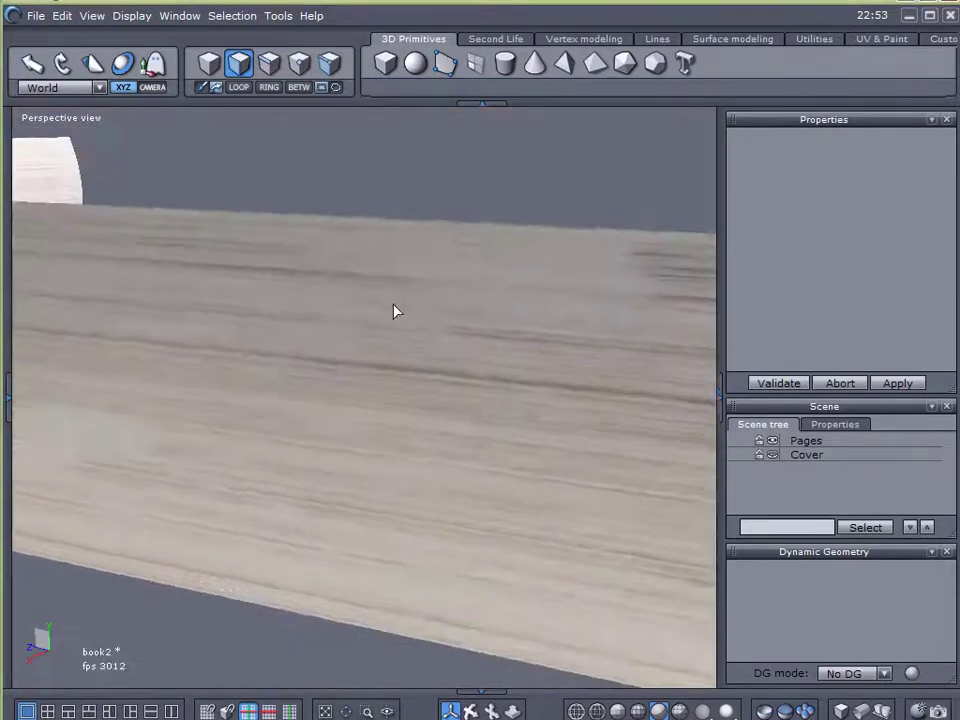
{"action": "scroll", "coordinate": [395, 328], "scroll_direction": "down", "scroll_amount": 3}
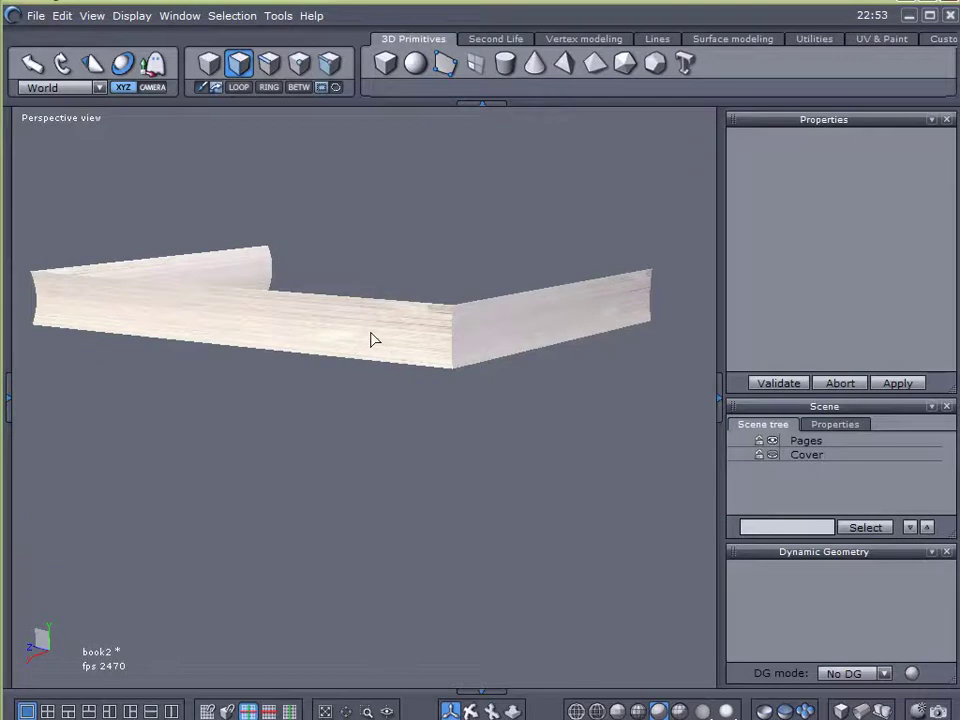
{"action": "mouse_move", "coordinate": [434, 298]}
{"action": "left_mouse_down"}
{"action": "mouse_move", "coordinate": [160, 291]}
{"action": "mouse_move", "coordinate": [30, 322]}
{"action": "mouse_move", "coordinate": [356, 377]}
{"action": "mouse_move", "coordinate": [420, 298]}
{"action": "left_mouse_up"}
{"action": "mouse_move", "coordinate": [365, 397]}
{"action": "left_mouse_down"}
{"action": "mouse_move", "coordinate": [110, 190]}
{"action": "mouse_move", "coordinate": [60, 225]}
{"action": "left_mouse_up"}
{"action": "mouse_move", "coordinate": [99, 145]}
{"action": "left_mouse_down"}
{"action": "mouse_move", "coordinate": [92, 158]}
{"action": "mouse_move", "coordinate": [171, 263]}
{"action": "left_mouse_up"}
{"action": "key", "text": "Escape"}
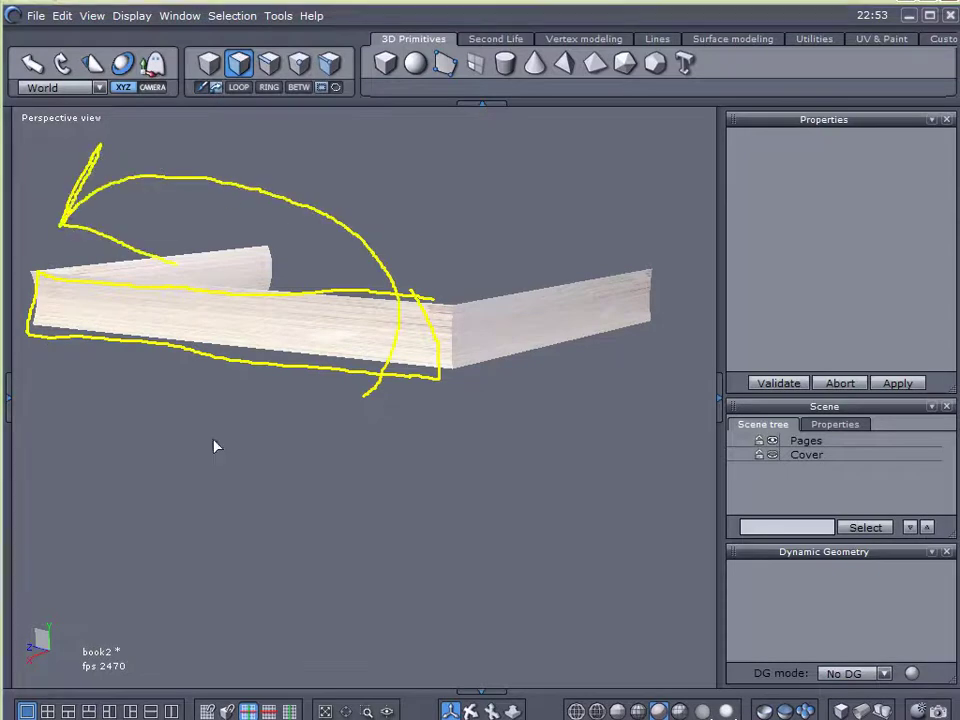
- Show the UV view beside the perspective view and rotate the UV mapping of the long page side's faces by 180 degrees
{"action": "left_click", "coordinate": [171, 710]}
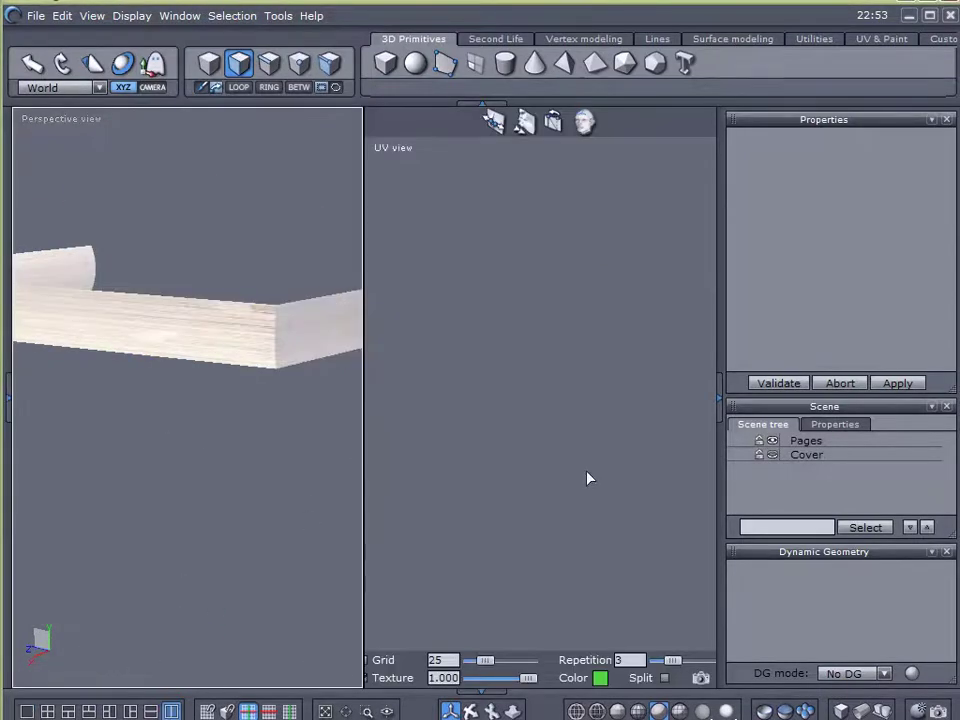
{"action": "left_click", "coordinate": [790, 441]}
{"action": "left_click_drag", "start_coordinate": [243, 453], "coordinate": [400, 474], "text": "alt"}
{"action": "left_click_drag", "start_coordinate": [216, 424], "coordinate": [189, 416], "text": "alt"}
{"action": "scroll", "coordinate": [185, 390], "scroll_direction": "up", "scroll_amount": 2}
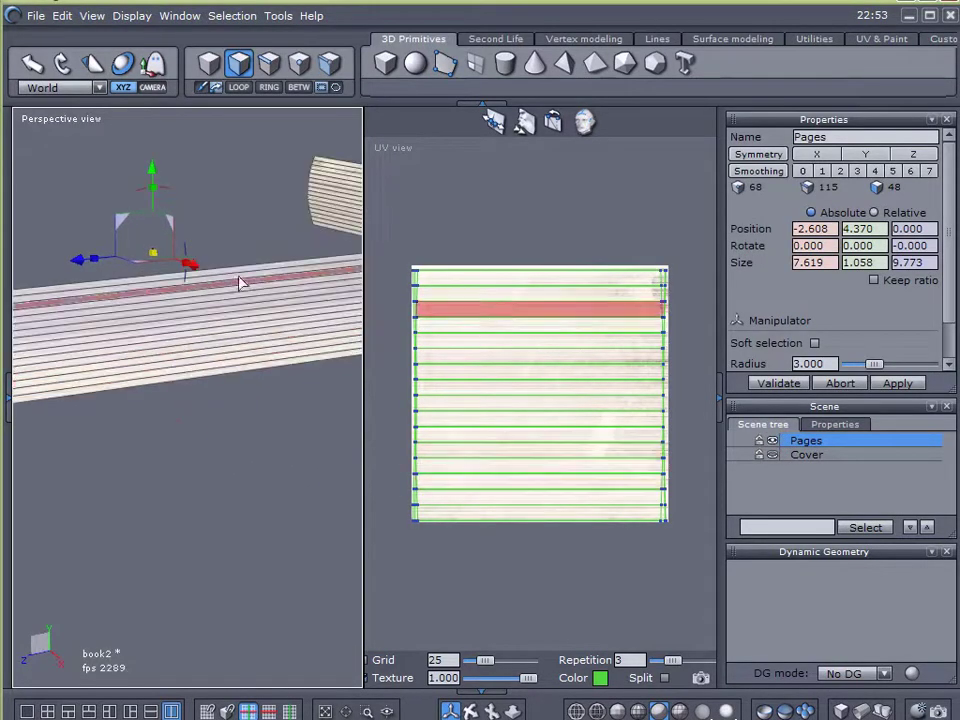
{"action": "mouse_move", "coordinate": [244, 270]}
{"action": "left_mouse_down"}
{"action": "mouse_move", "coordinate": [241, 283]}
{"action": "mouse_move", "coordinate": [233, 272]}
{"action": "mouse_move", "coordinate": [221, 321]}
{"action": "mouse_move", "coordinate": [219, 381]}
{"action": "mouse_move", "coordinate": [208, 345]}
{"action": "mouse_move", "coordinate": [213, 363]}
{"action": "mouse_move", "coordinate": [214, 347]}
{"action": "mouse_move", "coordinate": [377, 521]}
{"action": "left_mouse_up"}
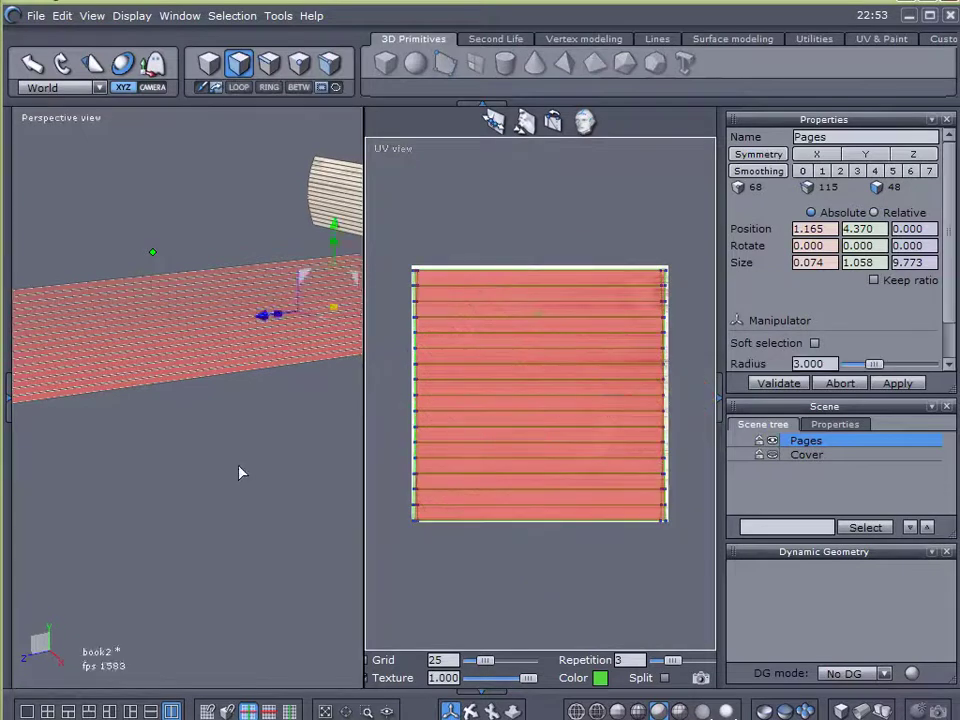
{"action": "left_click", "coordinate": [292, 538]}
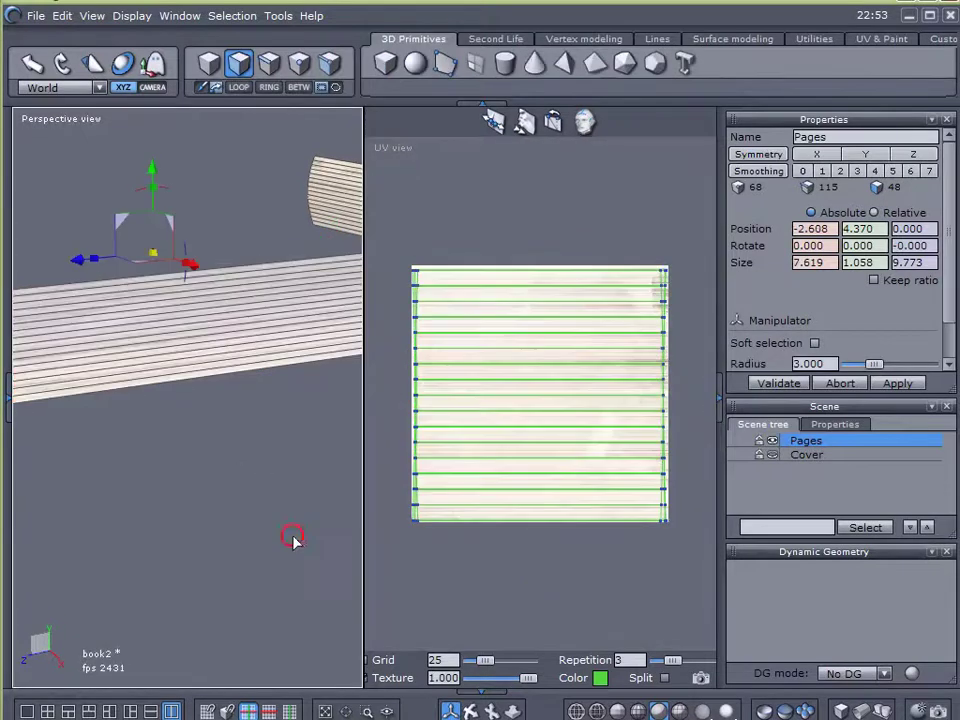
- Deselect the pages in a single perspective view and inspect how the texture meets at both corners of the long page side
{"action": "left_click", "coordinate": [22, 711]}
{"action": "left_click", "coordinate": [814, 500]}
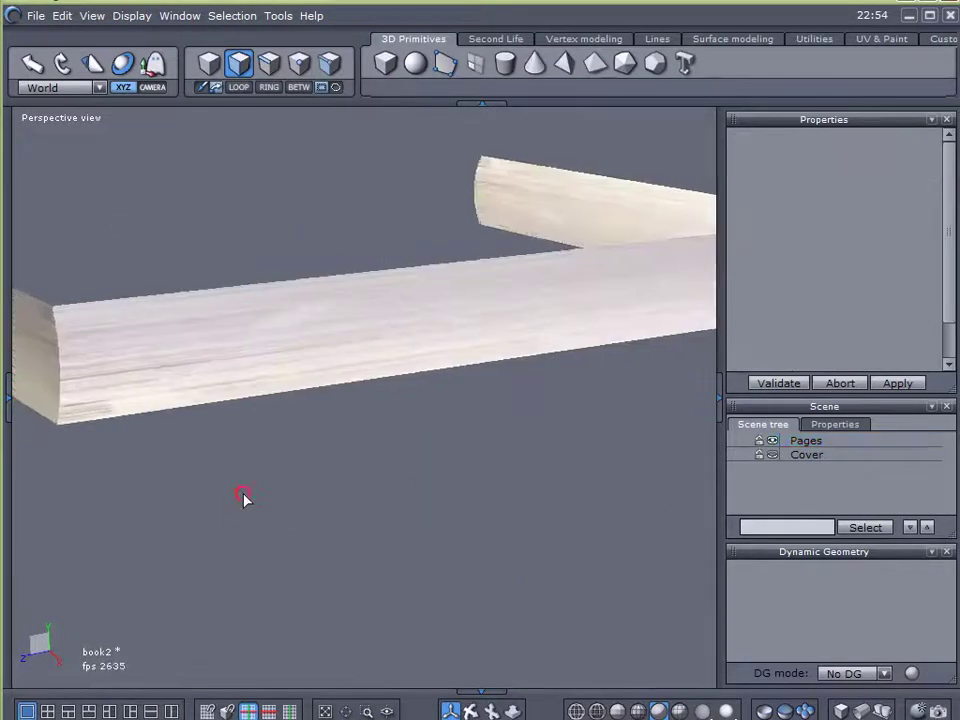
{"action": "middle_click_drag", "start_coordinate": [244, 497], "coordinate": [310, 478]}
{"action": "middle_click_drag", "start_coordinate": [231, 336], "coordinate": [340, 417]}
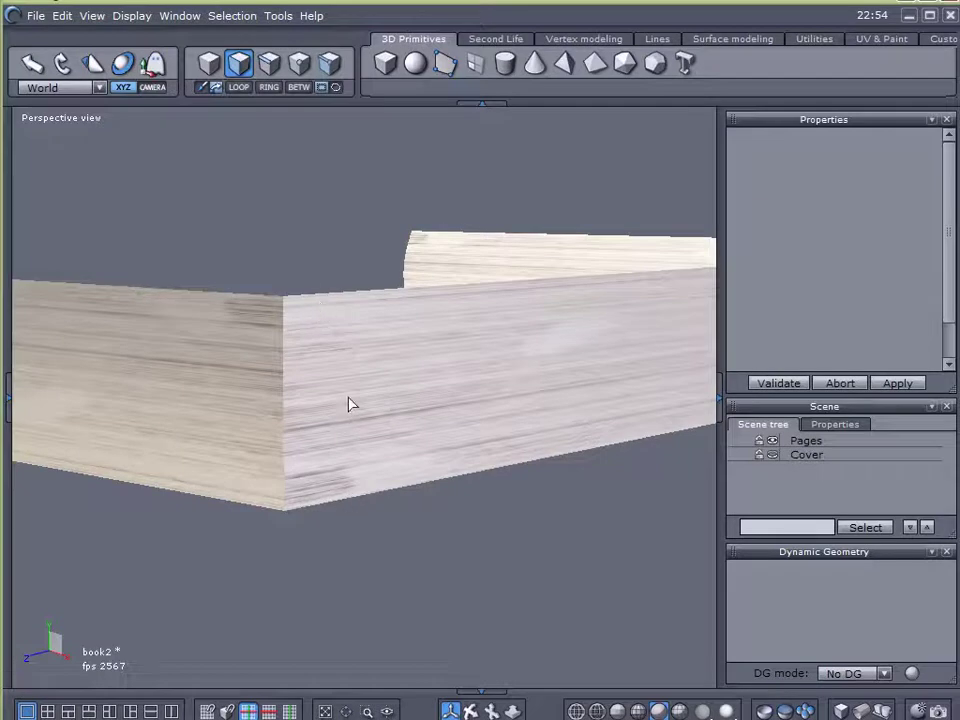
{"action": "middle_click_drag", "start_coordinate": [529, 452], "coordinate": [65, 431]}
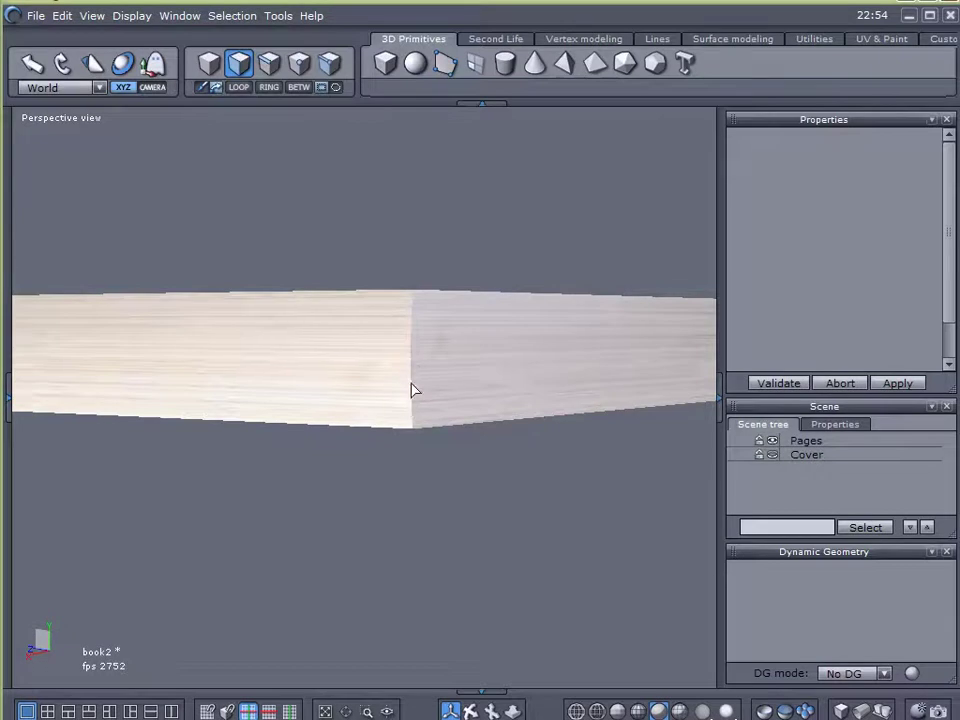
{"action": "scroll", "coordinate": [416, 415], "scroll_direction": "up", "scroll_amount": 3}
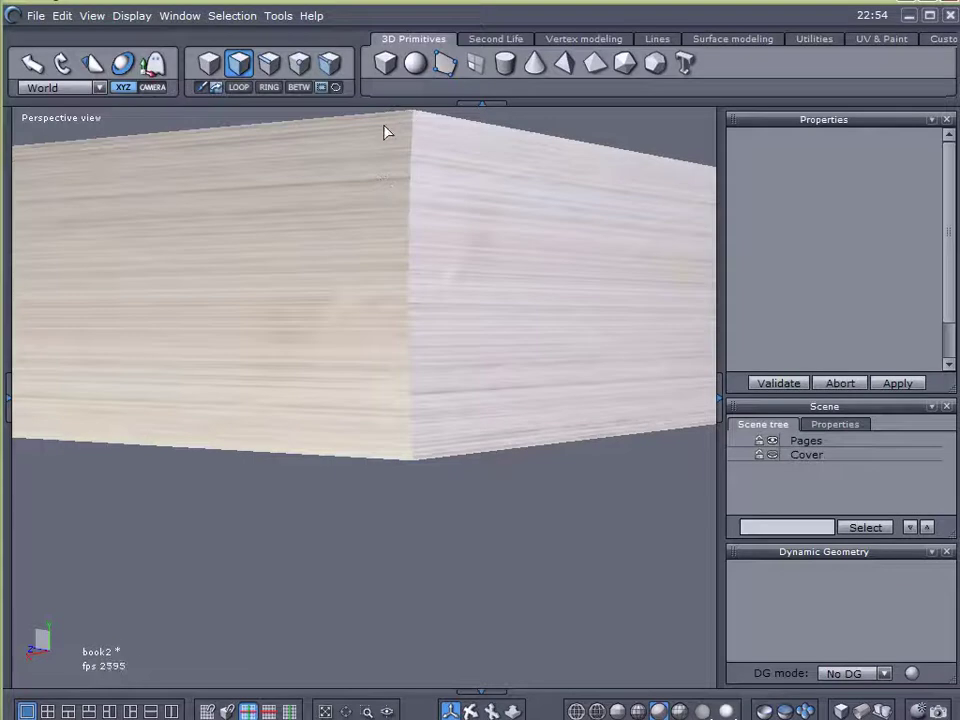
{"action": "mouse_move", "coordinate": [381, 128]}
{"action": "left_mouse_down"}
{"action": "mouse_move", "coordinate": [291, 300]}
{"action": "mouse_move", "coordinate": [298, 436]}
{"action": "mouse_move", "coordinate": [311, 450]}
{"action": "mouse_move", "coordinate": [345, 372]}
{"action": "left_mouse_up"}
{"action": "left_click_drag", "start_coordinate": [388, 181], "coordinate": [430, 185]}
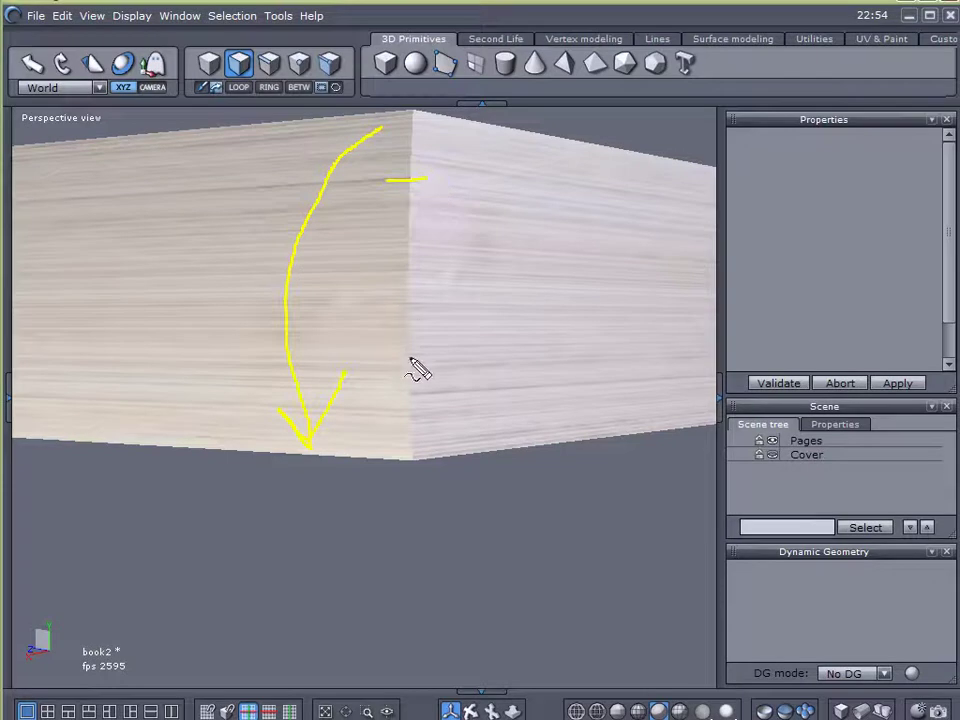
{"action": "left_click_drag", "start_coordinate": [412, 392], "coordinate": [355, 392]}
{"action": "key", "text": "Escape"}
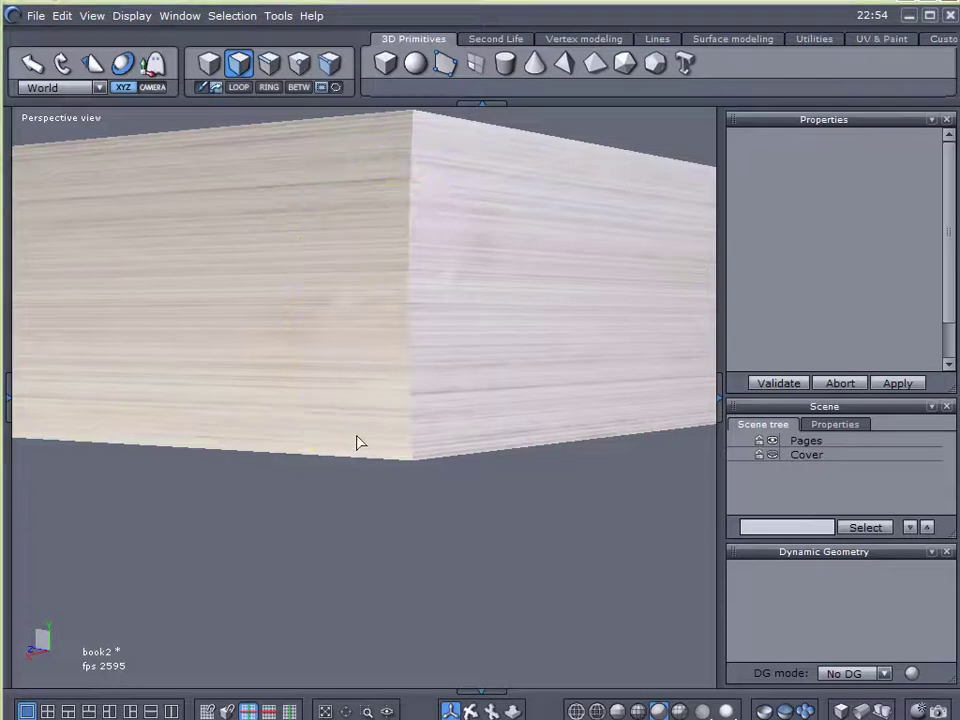
- Show the UV view beside the perspective view and select all faces of the Pages object's long side
{"action": "left_click", "coordinate": [172, 711]}
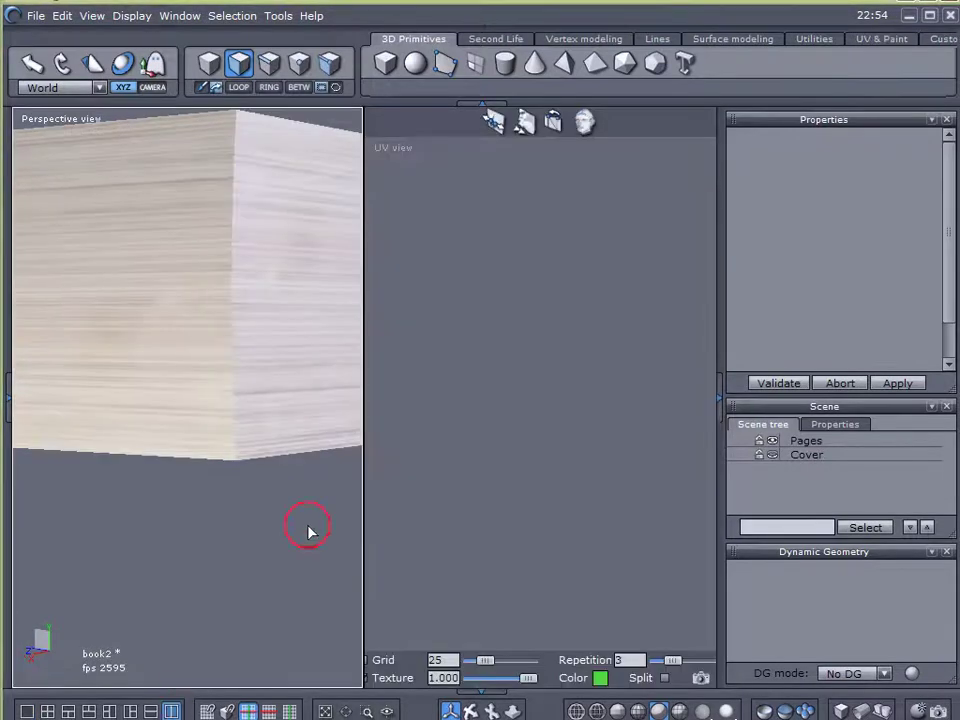
{"action": "left_click", "coordinate": [622, 495]}
{"action": "left_click", "coordinate": [787, 444]}
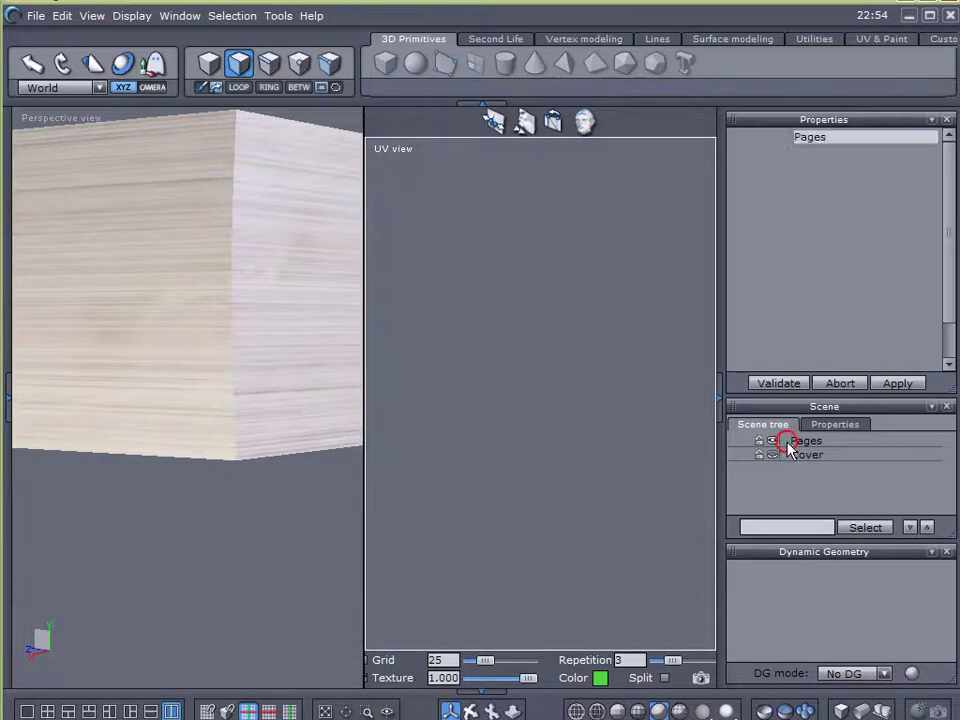
{"action": "scroll", "coordinate": [214, 437], "scroll_direction": "down", "scroll_amount": 3}
{"action": "mouse_move", "coordinate": [197, 452]}
{"action": "left_mouse_down"}
{"action": "mouse_move", "coordinate": [186, 281]}
{"action": "mouse_move", "coordinate": [184, 465]}
{"action": "mouse_move", "coordinate": [201, 578]}
{"action": "left_mouse_up"}
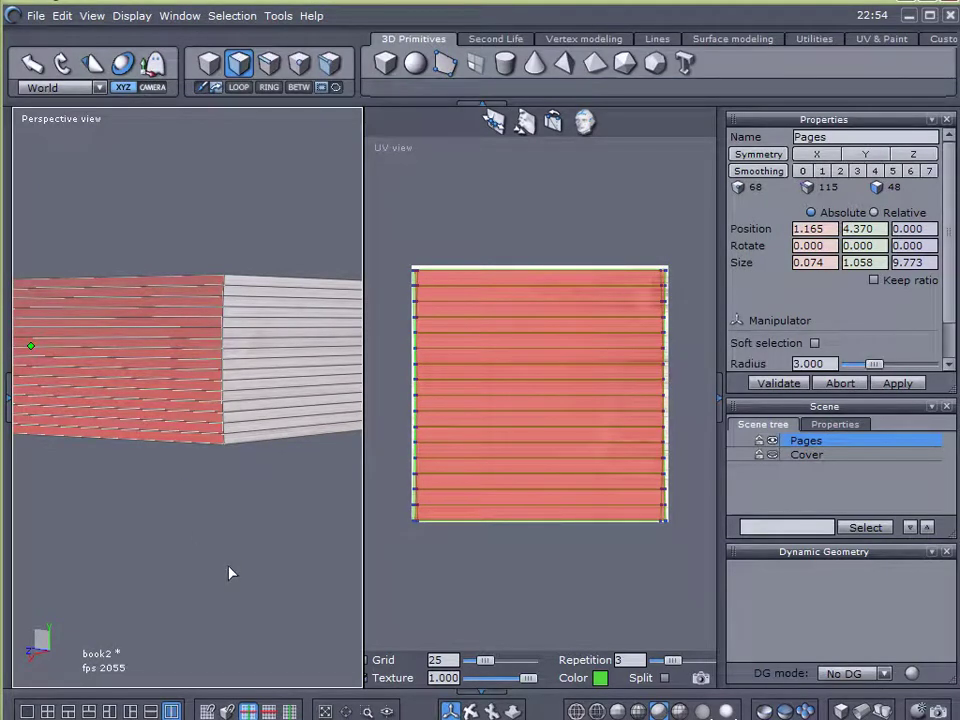
{"action": "middle_click_drag", "start_coordinate": [129, 570], "coordinate": [298, 572]}
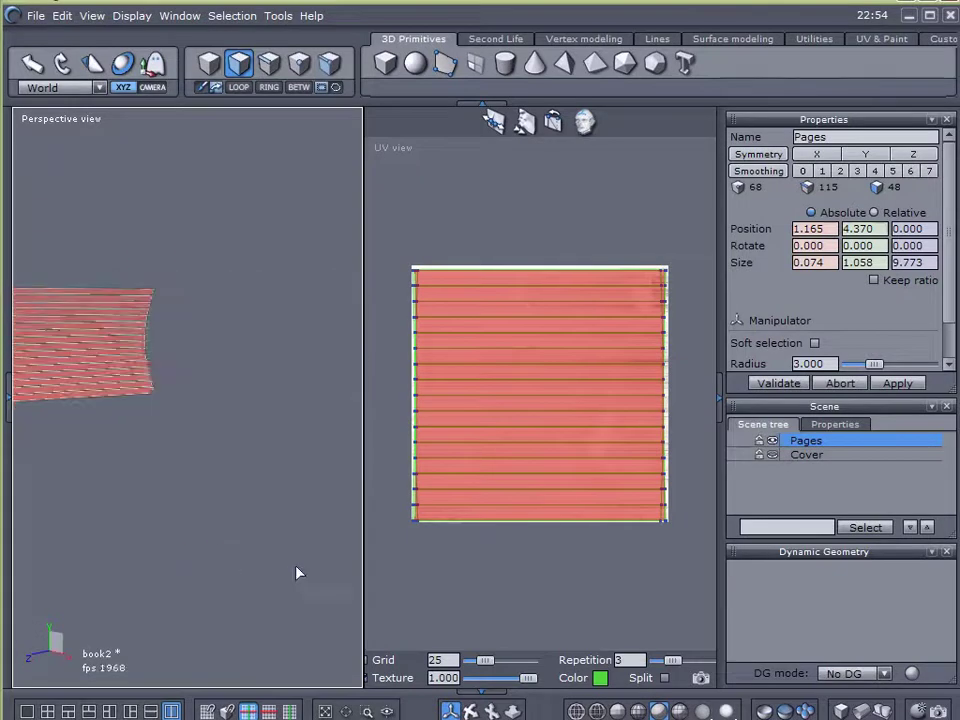
{"action": "middle_click_drag", "start_coordinate": [188, 496], "coordinate": [325, 462]}
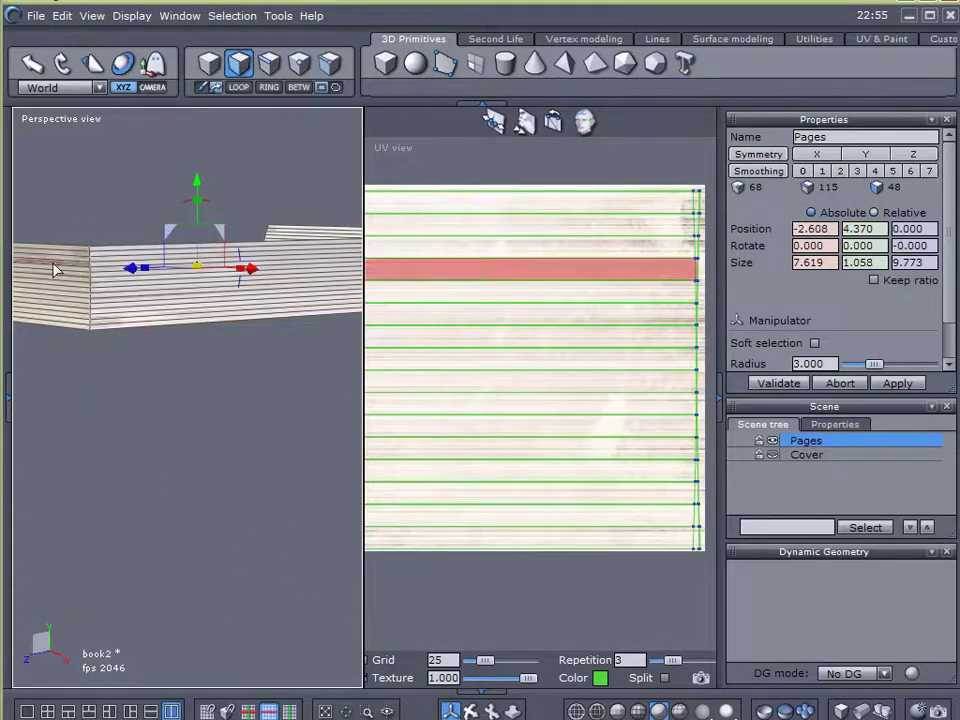
{"action": "scroll", "coordinate": [54, 268], "scroll_direction": "up", "scroll_amount": 3}
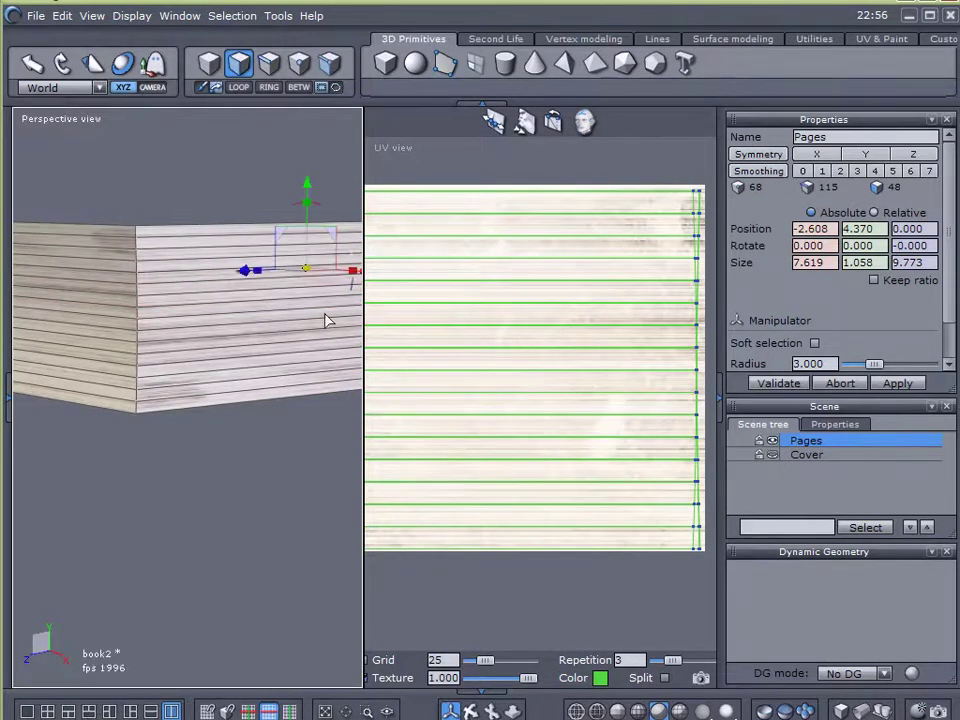
{"action": "left_click_drag", "start_coordinate": [231, 240], "coordinate": [222, 416]}
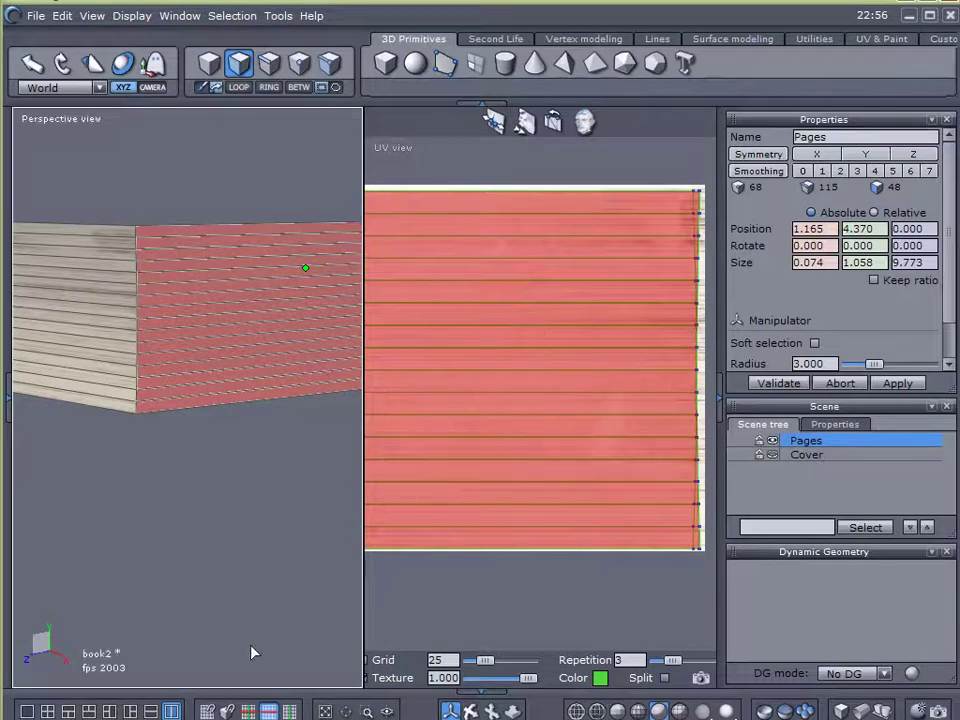
- Show the UV view alone at full size with all of the long side's faces selected
{"action": "left_click", "coordinate": [31, 710]}
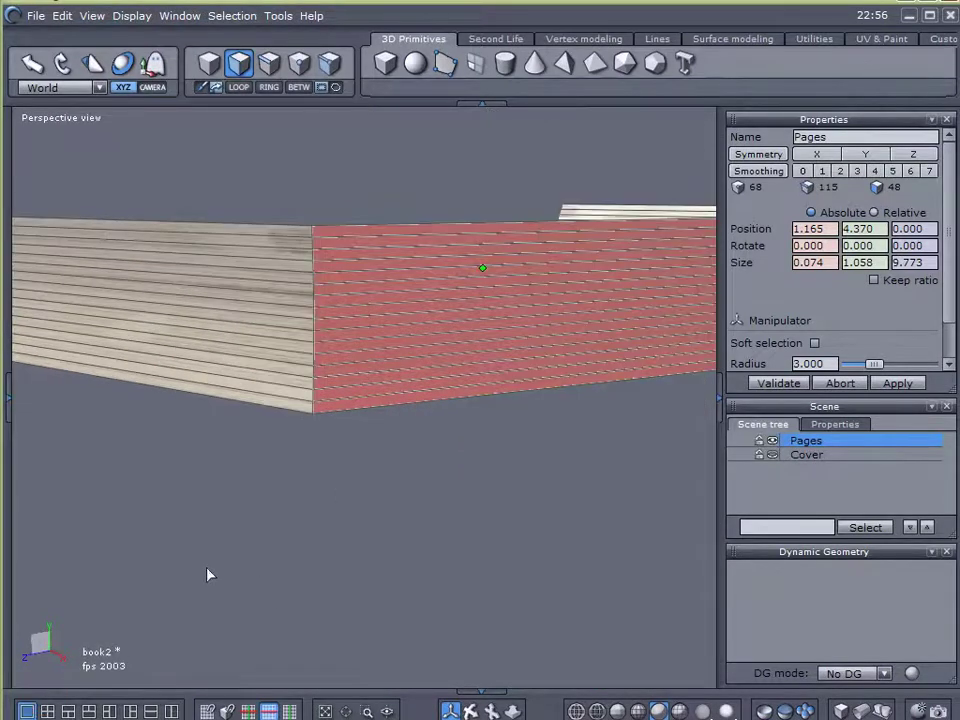
{"action": "left_click", "coordinate": [171, 711]}
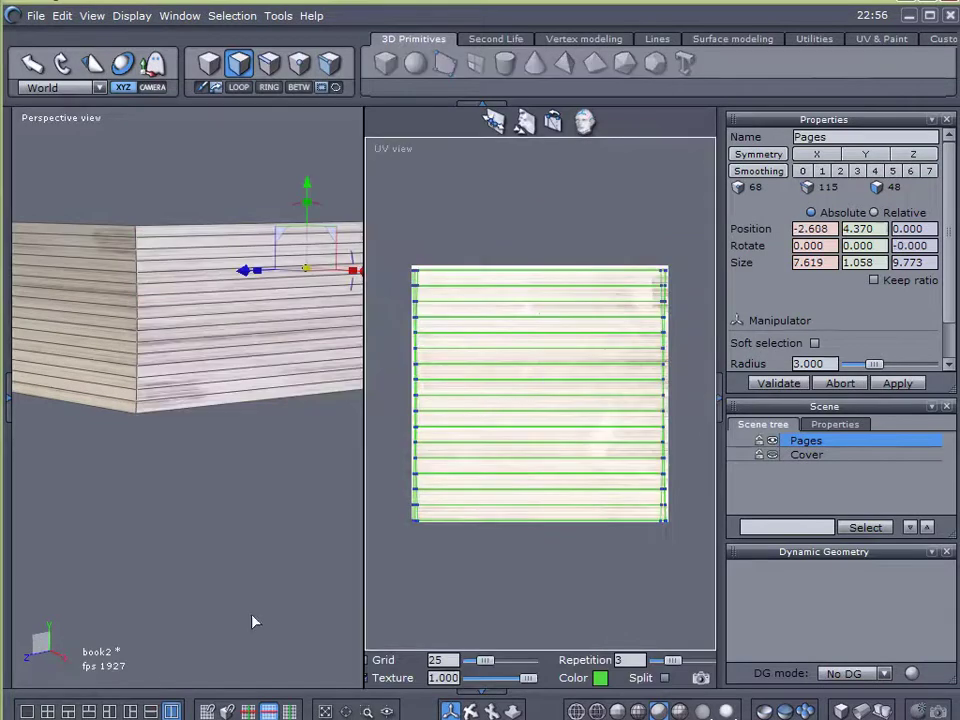
{"action": "left_click", "coordinate": [27, 711]}
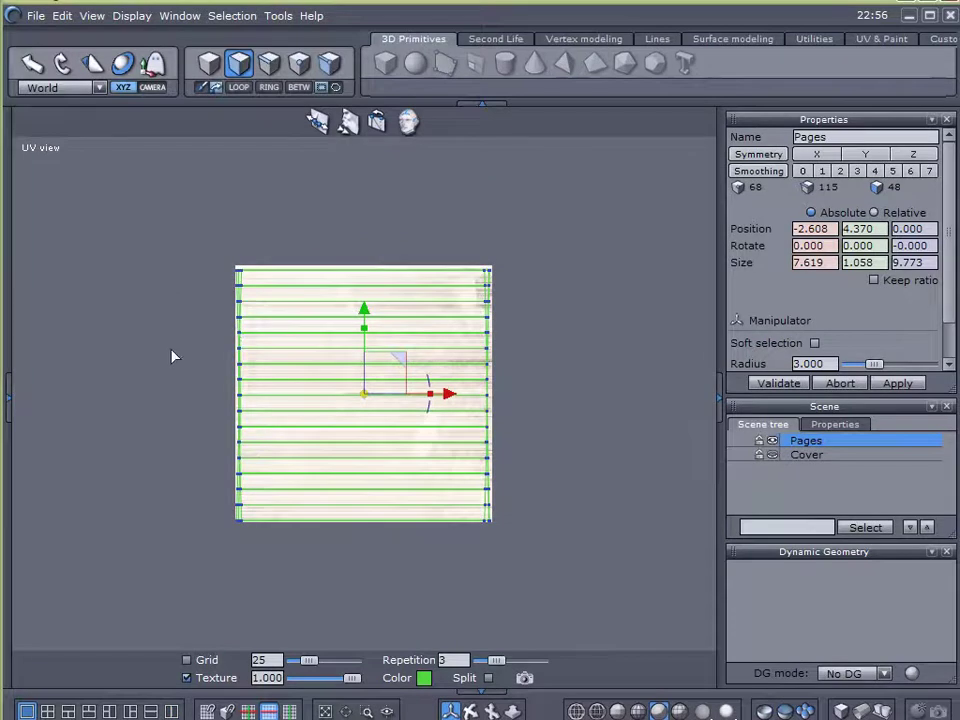
{"action": "key", "text": "ctrl+a"}
{"action": "scroll", "coordinate": [197, 349], "scroll_direction": "up", "scroll_amount": 2}
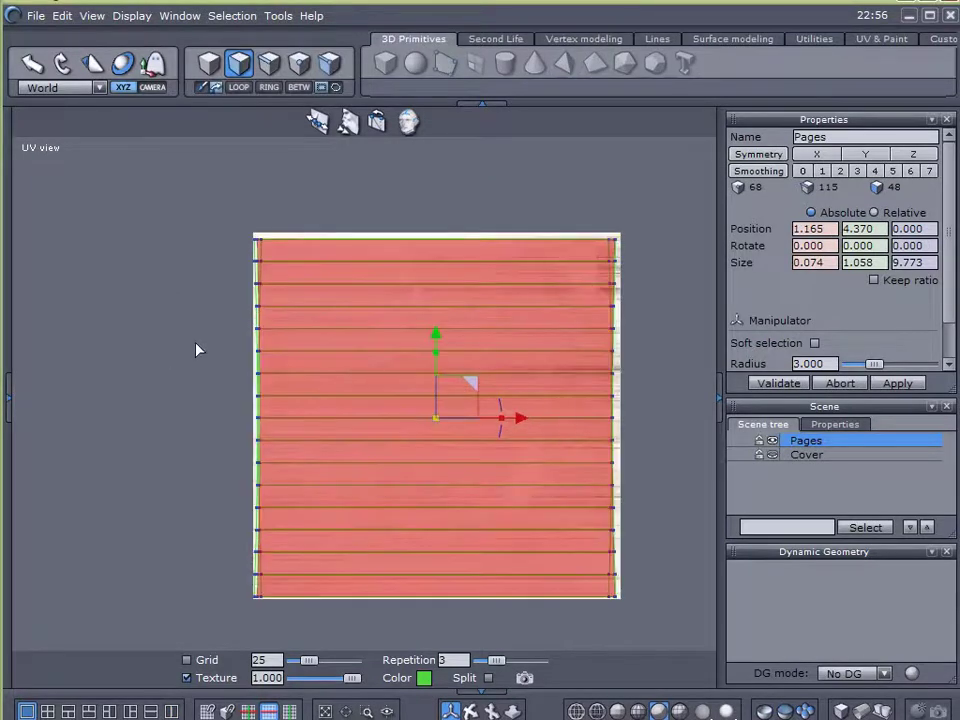
{"action": "scroll", "coordinate": [197, 349], "scroll_direction": "up", "scroll_amount": 2}
{"action": "middle_click_drag", "start_coordinate": [78, 462], "coordinate": [34, 394]}
{"action": "scroll", "coordinate": [101, 360], "scroll_direction": "down", "scroll_amount": 1}
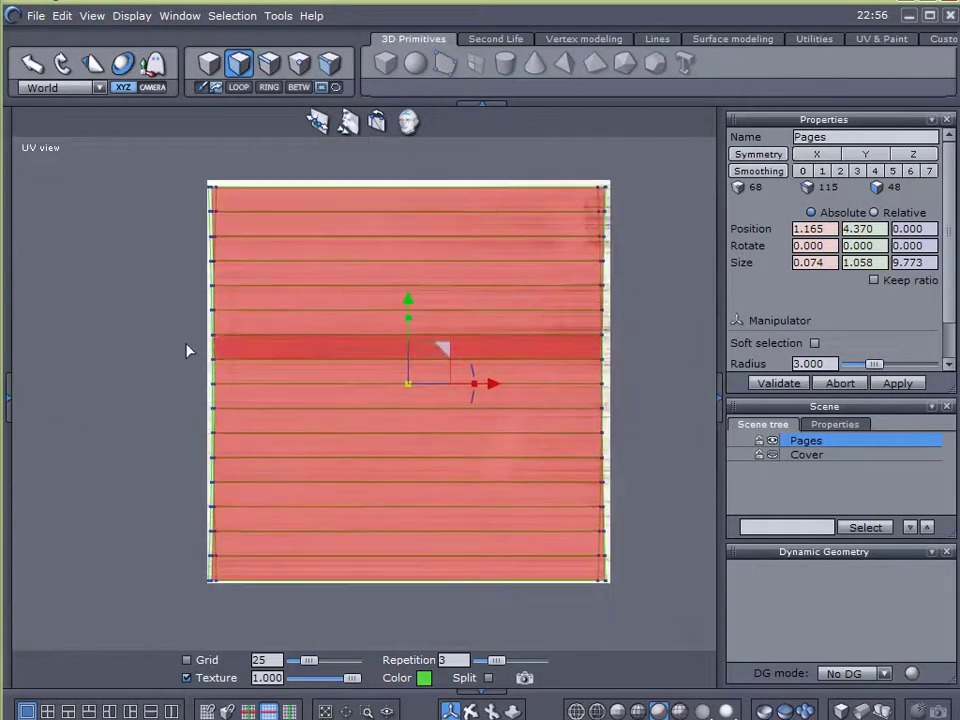
- Flip the long side's UV faces vertically in place, keeping their full height over the texture
{"action": "left_click_drag", "start_coordinate": [407, 316], "coordinate": [401, 388]}
{"action": "key", "text": "Page_Up"}
{"action": "key", "text": "Page_Up"}
{"action": "key", "text": "Page_Up"}
{"action": "key", "text": "Page_Up"}
{"action": "left_click_drag", "start_coordinate": [392, 446], "coordinate": [389, 450]}
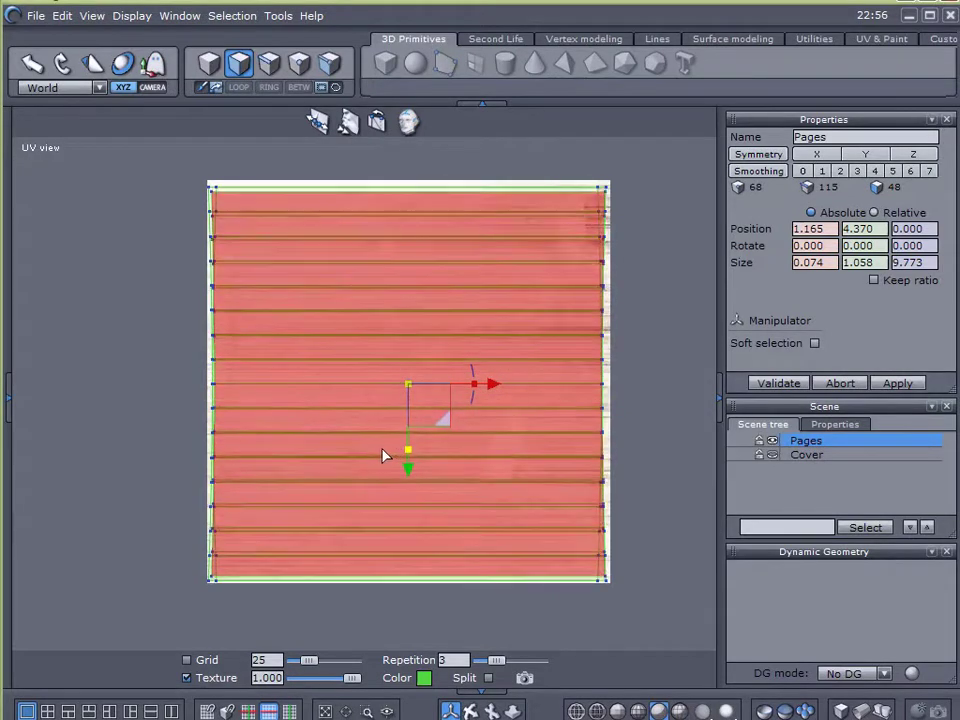
{"action": "left_click_drag", "start_coordinate": [381, 451], "coordinate": [381, 449]}
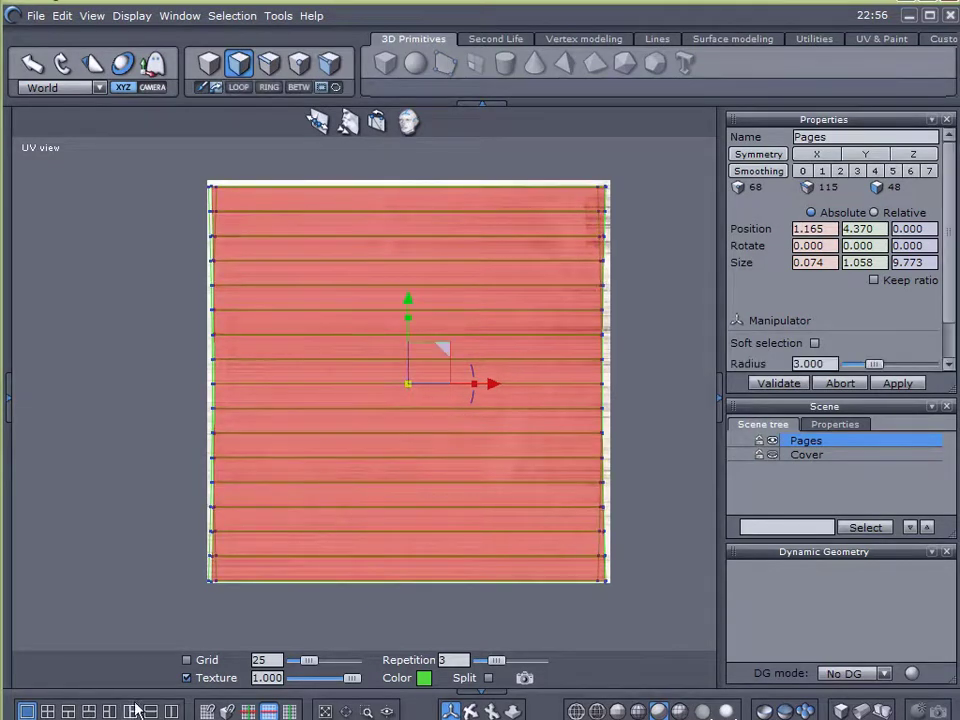
- Deselect the pages in a single perspective view and inspect the texture match at the corners and along the adjoining side
{"action": "left_click", "coordinate": [171, 711]}
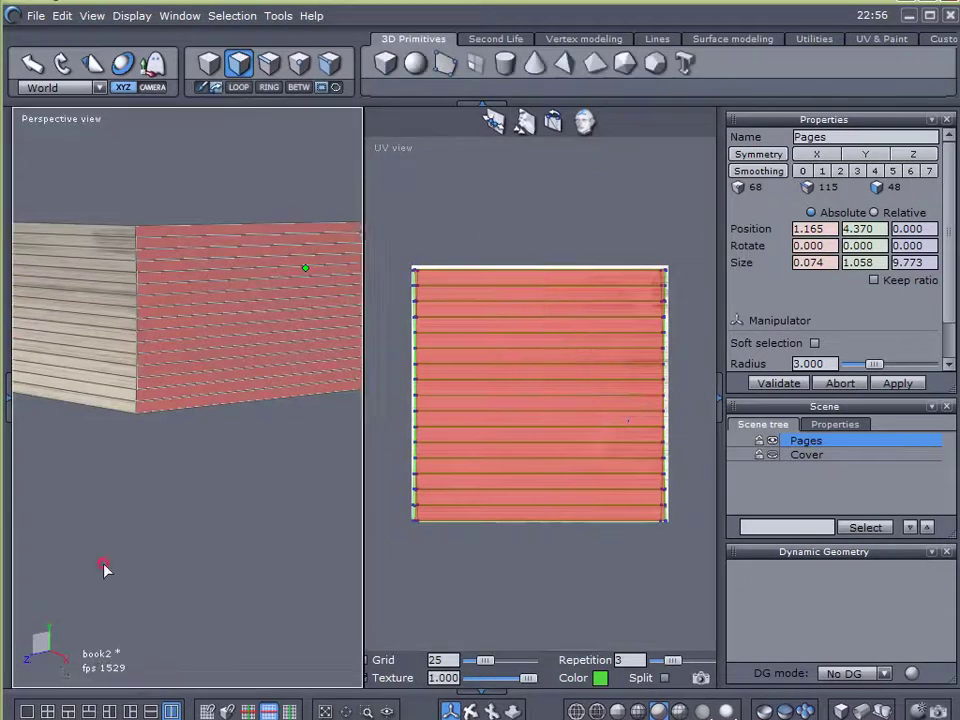
{"action": "left_click", "coordinate": [28, 710]}
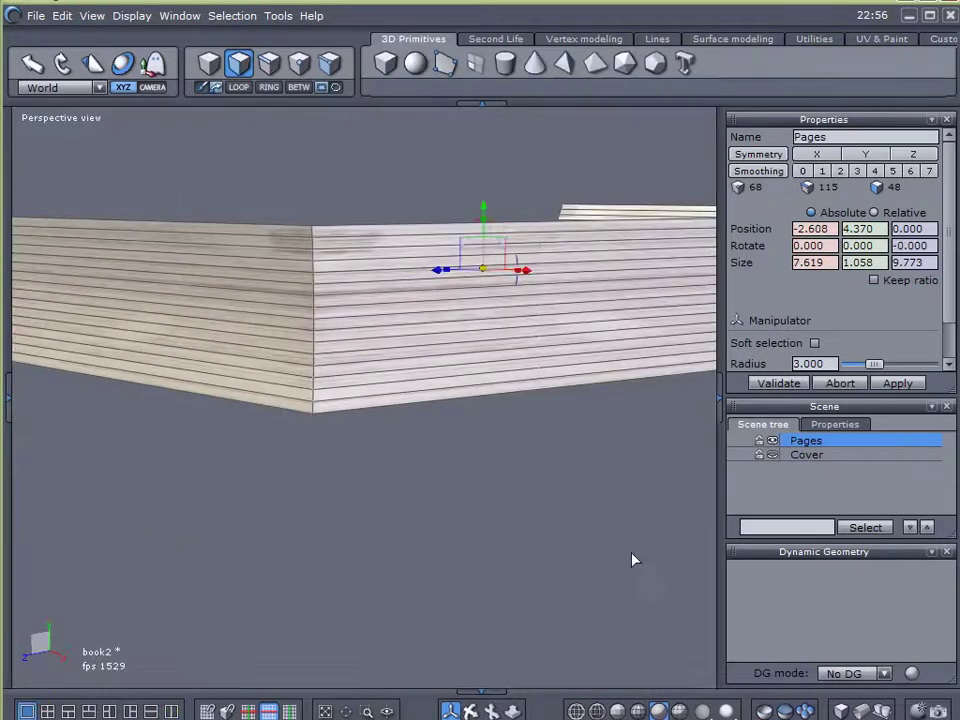
{"action": "left_click", "coordinate": [782, 482]}
{"action": "right_click_drag", "start_coordinate": [530, 501], "coordinate": [311, 476]}
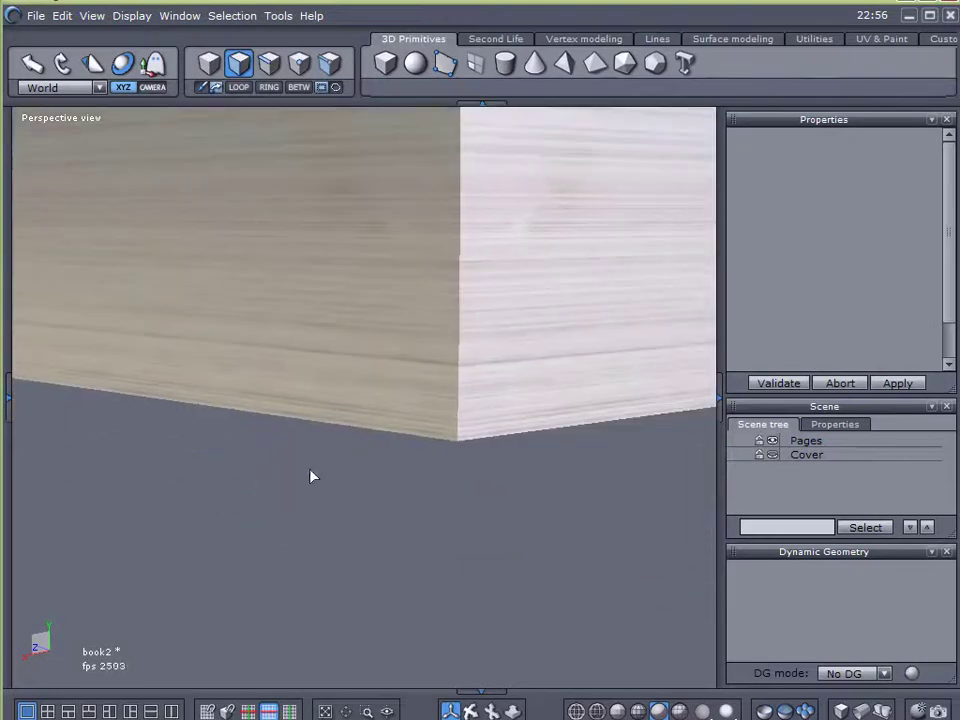
{"action": "scroll", "coordinate": [384, 456], "scroll_direction": "down", "scroll_amount": 3}
{"action": "right_click_drag", "start_coordinate": [388, 454], "coordinate": [670, 465]}
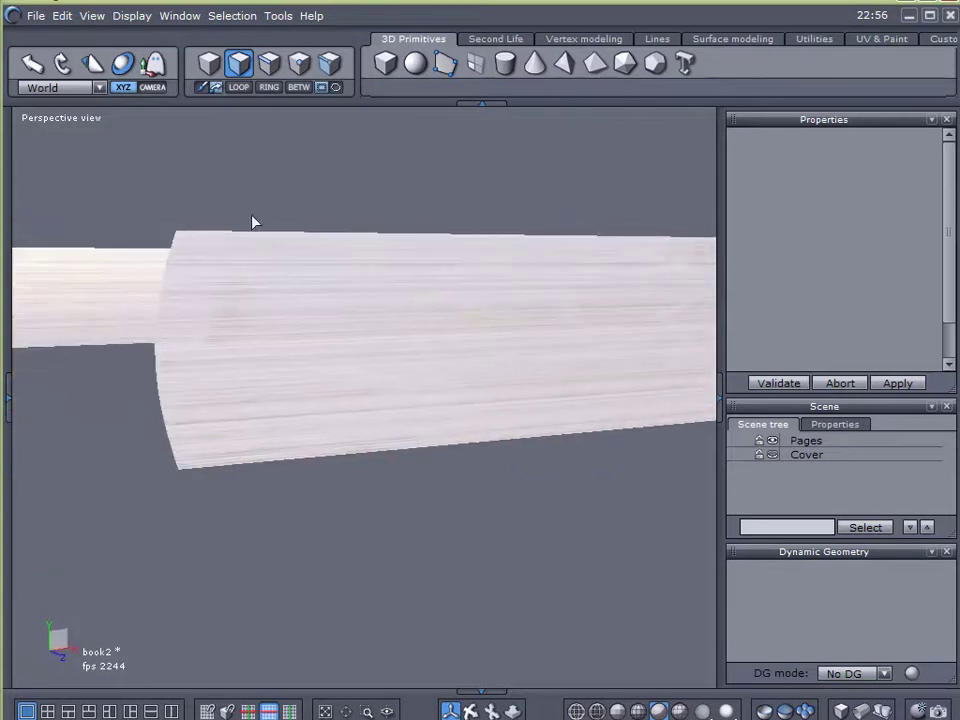
- Save the scene, make the Cover visible again and lock the Pages object
{"action": "left_click", "coordinate": [38, 18]}
{"action": "left_click", "coordinate": [84, 168]}
{"action": "left_click", "coordinate": [774, 457]}
{"action": "right_click_drag", "start_coordinate": [574, 461], "coordinate": [461, 439]}
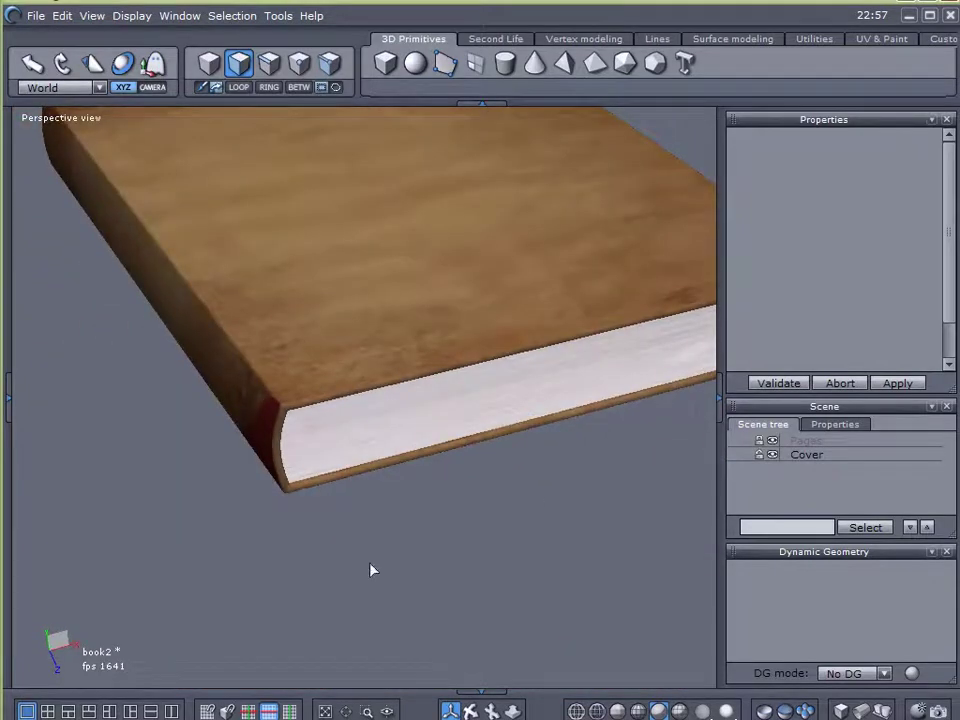
- Show the Cover's UV layout beside the perspective view and hide the texture behind it
{"action": "left_click", "coordinate": [171, 711]}
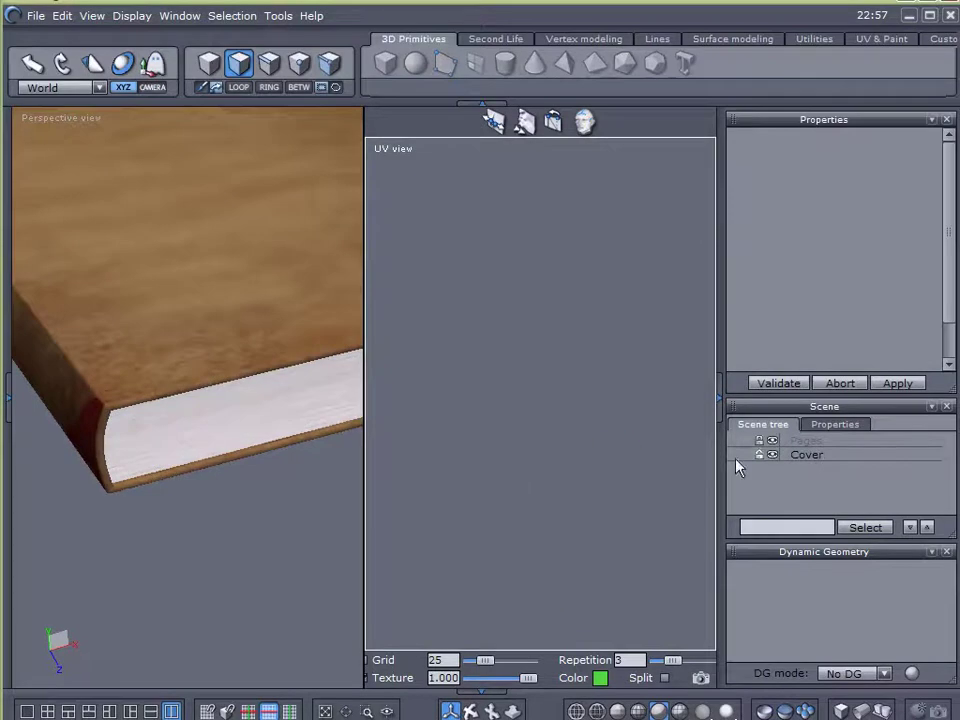
{"action": "left_click", "coordinate": [784, 455]}
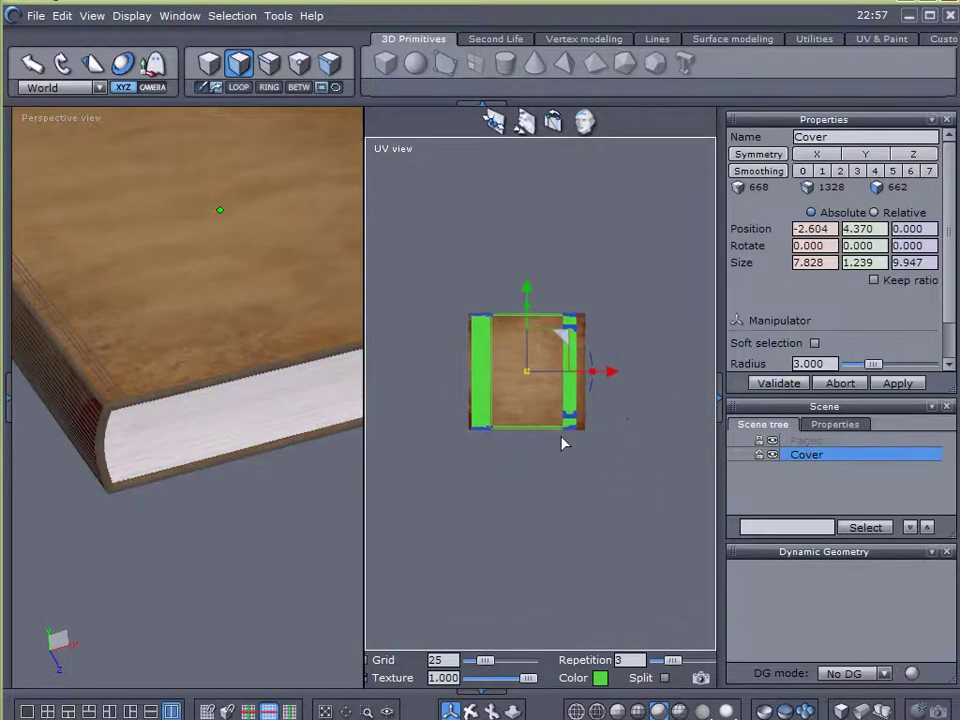
{"action": "scroll", "coordinate": [529, 446], "scroll_direction": "up", "scroll_amount": 3}
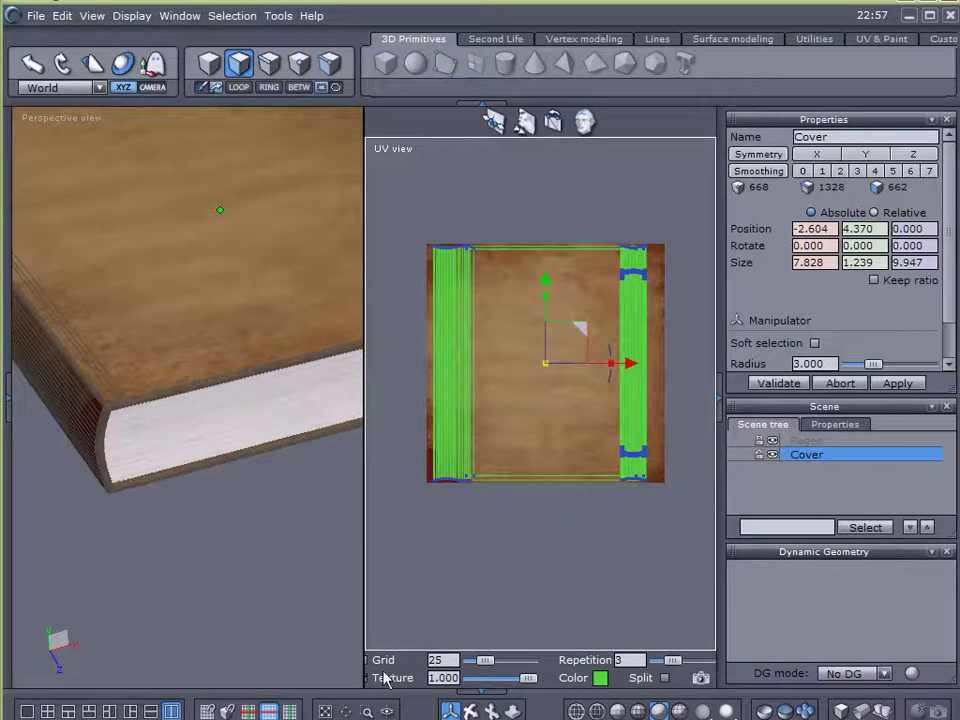
{"action": "left_click", "coordinate": [369, 678]}
{"action": "scroll", "coordinate": [510, 514], "scroll_direction": "up", "scroll_amount": 2}
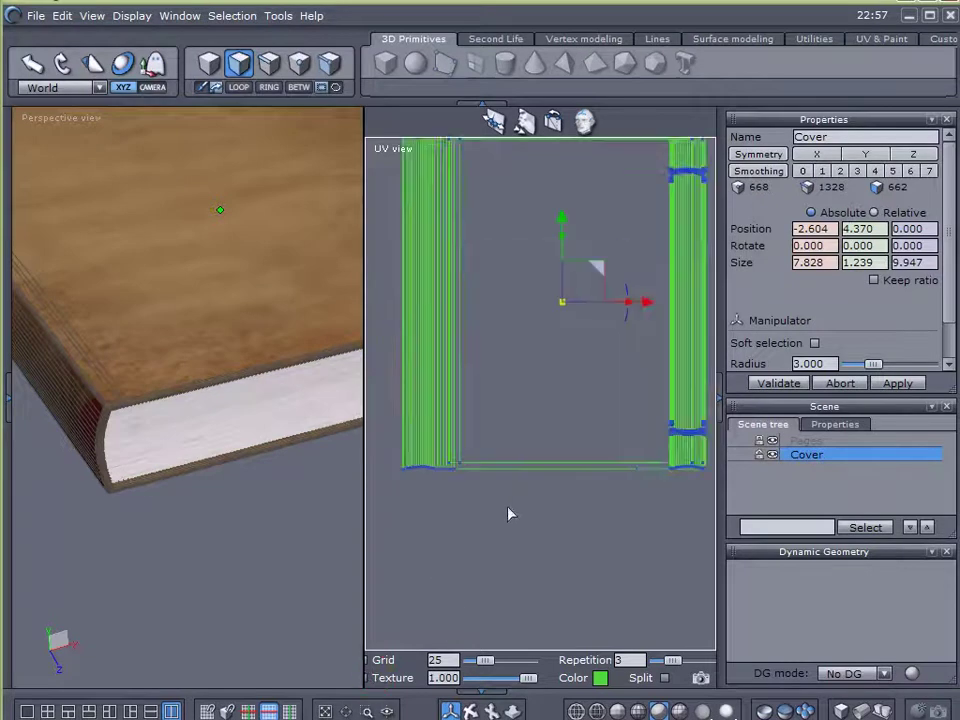
- Widen the UV view by narrowing the perspective view and frame the Cover's whole UV layout in it
{"action": "scroll", "coordinate": [587, 523], "scroll_direction": "down", "scroll_amount": 2}
{"action": "scroll", "coordinate": [540, 543], "scroll_direction": "down", "scroll_amount": 1}
{"action": "scroll", "coordinate": [536, 540], "scroll_direction": "up", "scroll_amount": 2}
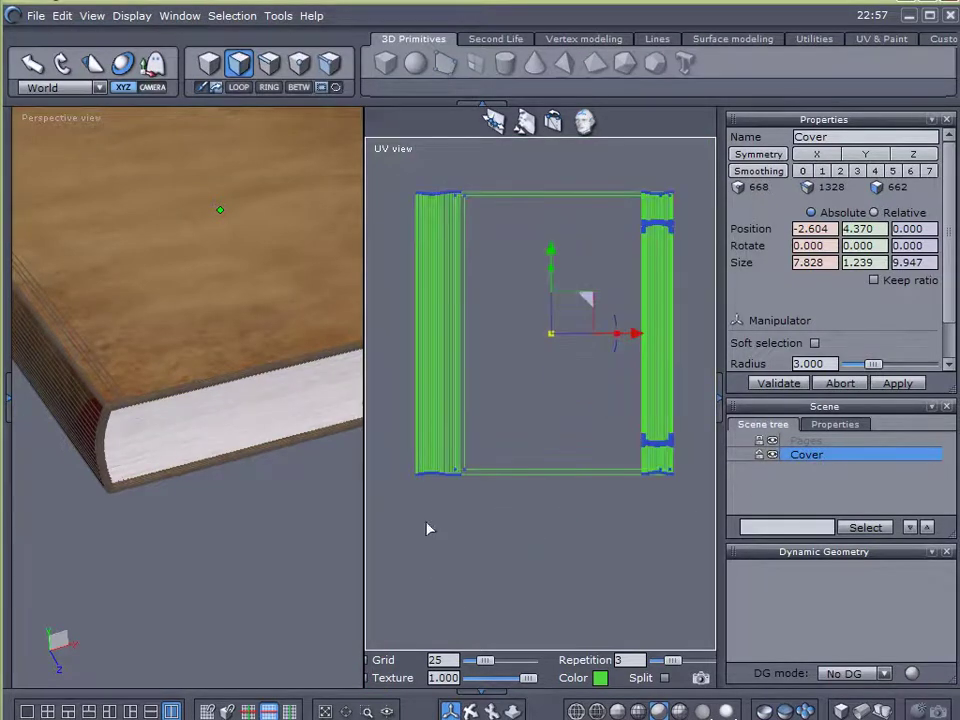
{"action": "left_click_drag", "start_coordinate": [364, 520], "coordinate": [186, 530]}
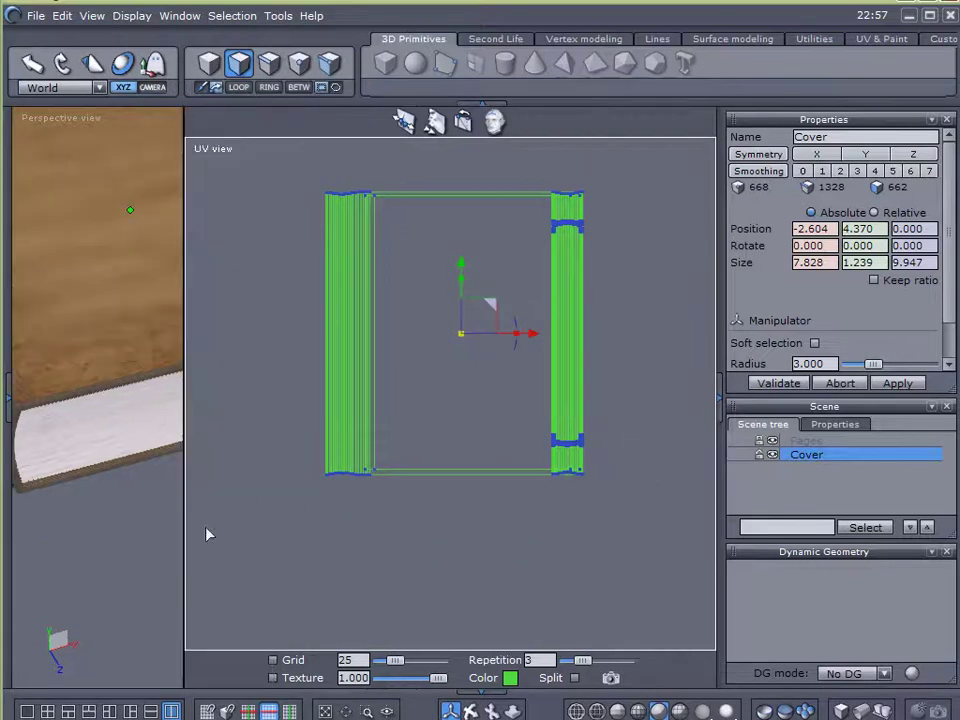
{"action": "scroll", "coordinate": [448, 345], "scroll_direction": "up", "scroll_amount": 2}
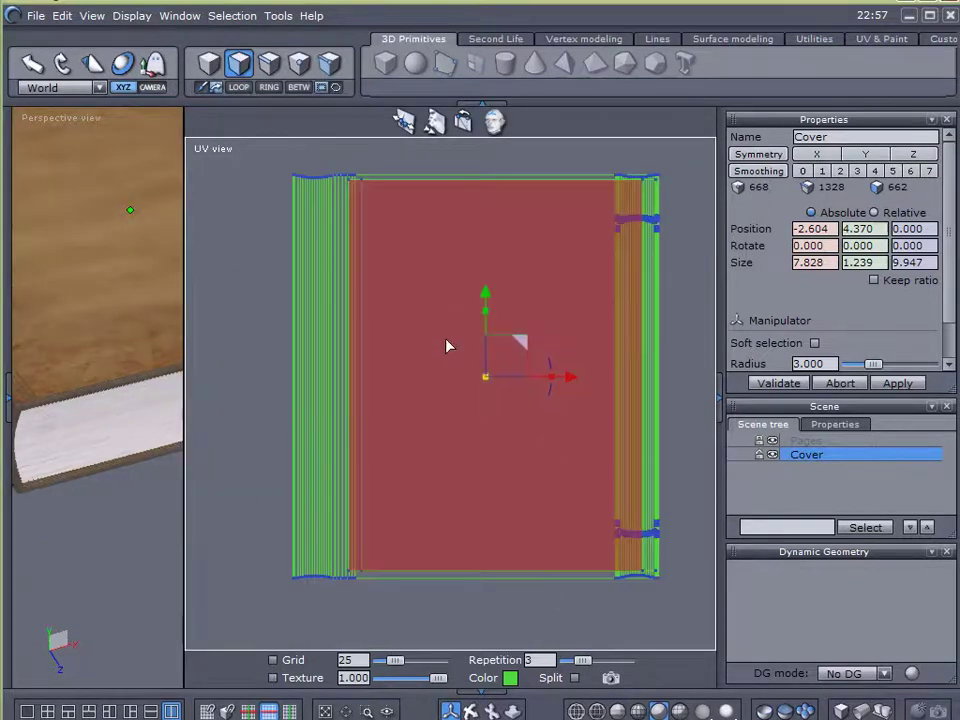
{"action": "scroll", "coordinate": [700, 302], "scroll_direction": "down", "scroll_amount": 1}
{"action": "middle_click_drag", "start_coordinate": [653, 322], "coordinate": [593, 330]}
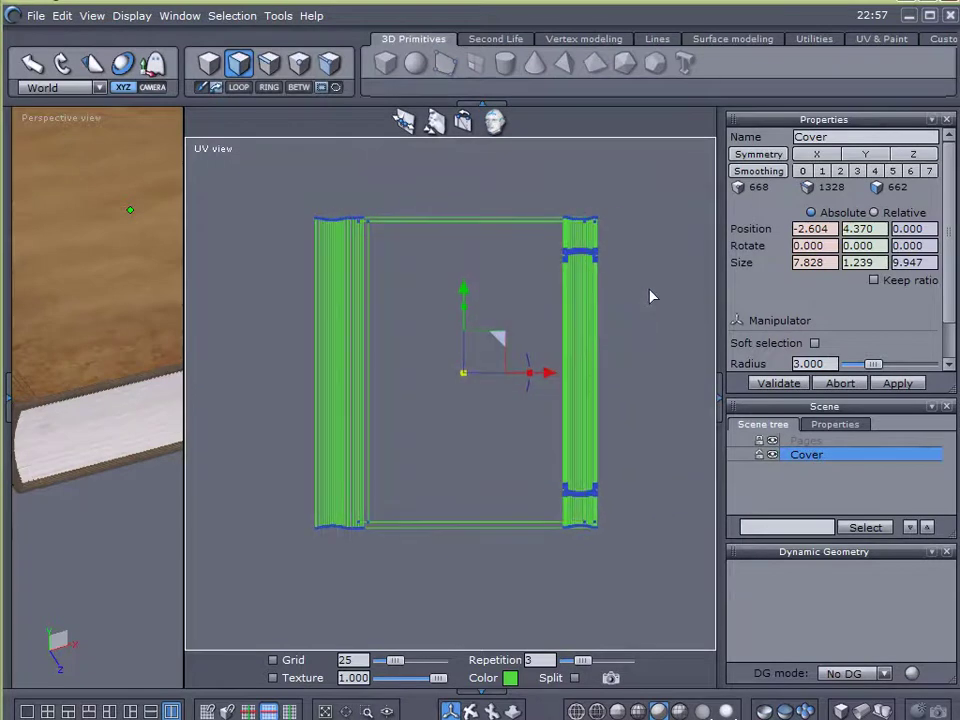
{"action": "scroll", "coordinate": [649, 296], "scroll_direction": "up", "scroll_amount": 1}
{"action": "left_click_drag", "start_coordinate": [650, 169], "coordinate": [505, 640]}
{"action": "middle_click_drag", "start_coordinate": [679, 281], "coordinate": [691, 256]}
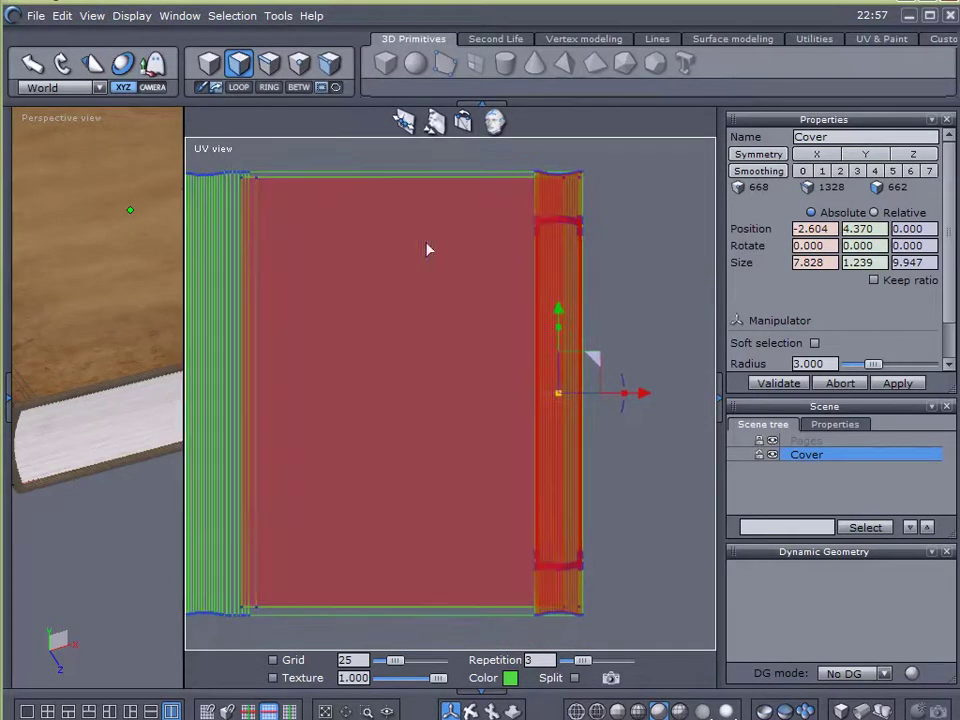
{"action": "left_click", "coordinate": [668, 231]}
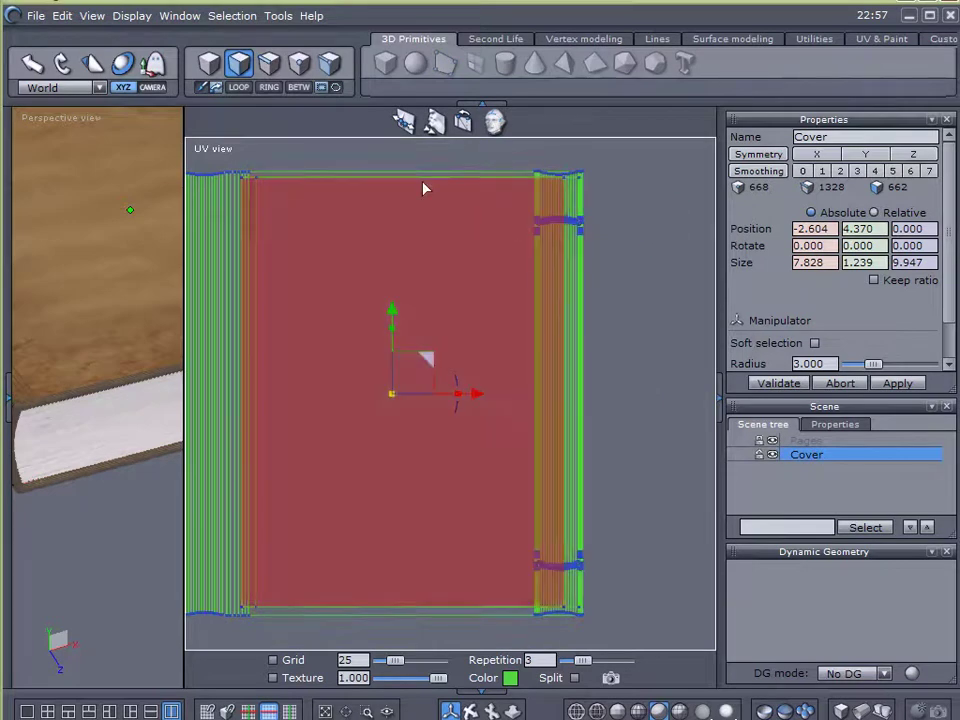
{"action": "left_click", "coordinate": [418, 200]}
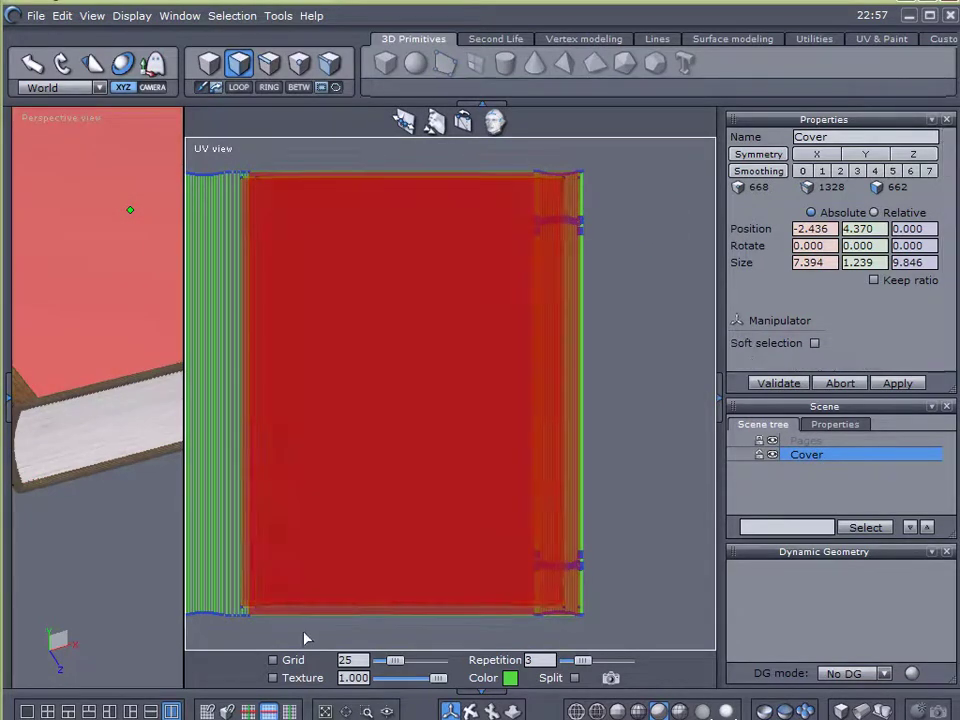
{"action": "scroll", "coordinate": [329, 474], "scroll_direction": "down", "scroll_amount": 2}
{"action": "middle_click_drag", "start_coordinate": [379, 484], "coordinate": [409, 479]}
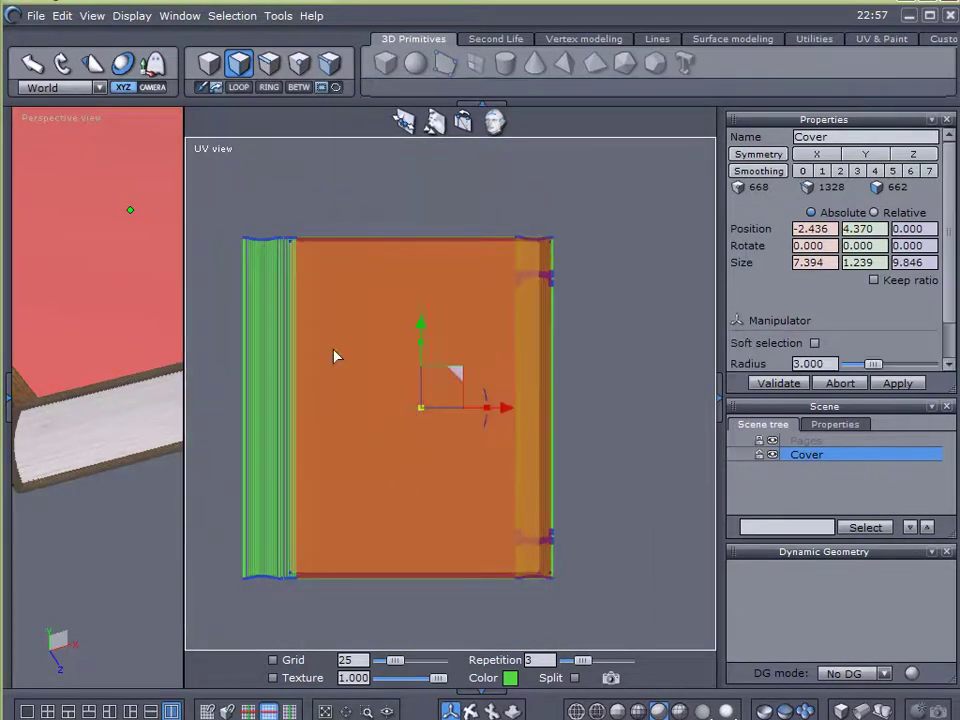
{"action": "mouse_move", "coordinate": [212, 204]}
{"action": "left_mouse_down"}
{"action": "mouse_move", "coordinate": [246, 264]}
{"action": "mouse_move", "coordinate": [324, 479]}
{"action": "mouse_move", "coordinate": [339, 606]}
{"action": "left_mouse_up"}
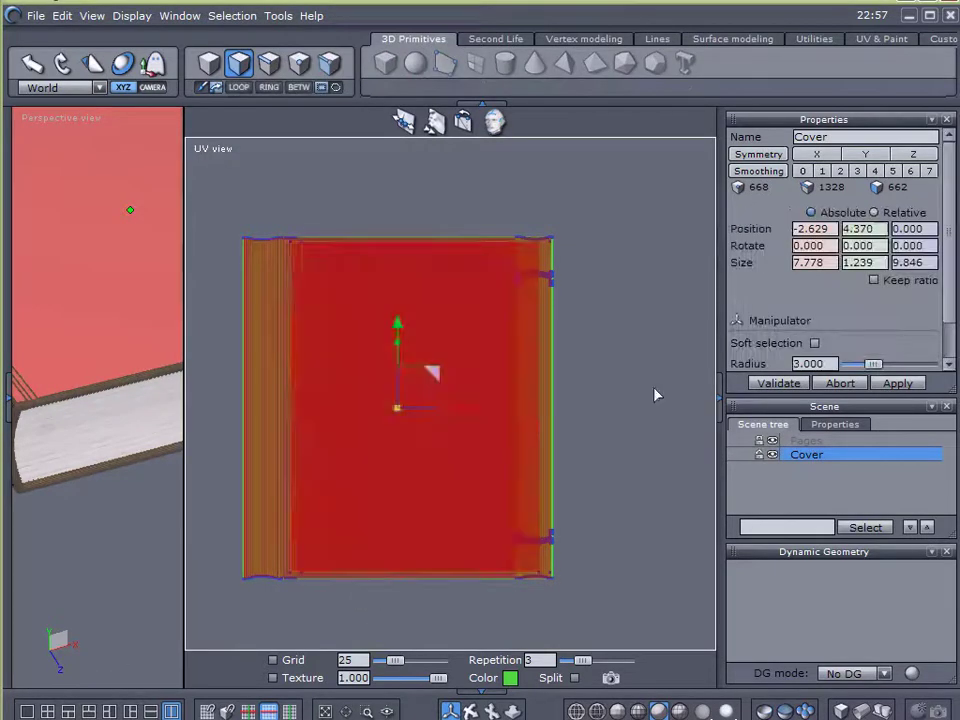
{"action": "left_click", "coordinate": [669, 381]}
- Select the large cover faces and the UV strip along the layout's left edge, including the underside, and hide them
{"action": "left_click_drag", "start_coordinate": [213, 204], "coordinate": [370, 620]}
{"action": "left_click", "coordinate": [420, 305], "text": "shift"}
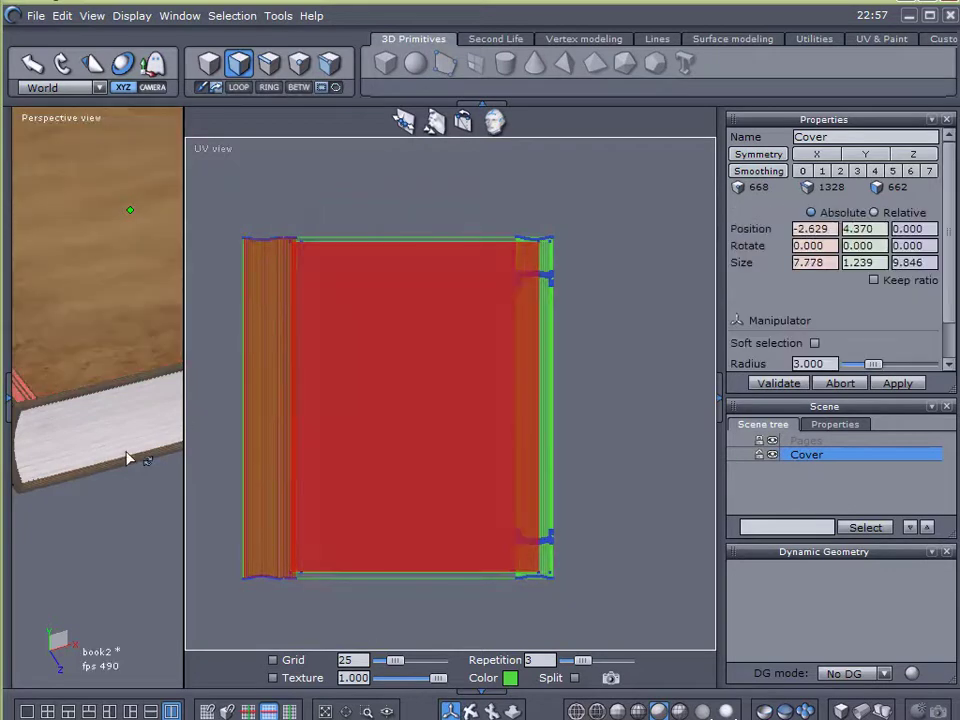
{"action": "right_click_drag", "start_coordinate": [123, 612], "coordinate": [114, 485]}
{"action": "mouse_move", "coordinate": [113, 487]}
{"action": "middle_mouse_down"}
{"action": "mouse_move", "coordinate": [113, 501]}
{"action": "mouse_move", "coordinate": [75, 279]}
{"action": "mouse_move", "coordinate": [58, 268]}
{"action": "middle_mouse_up"}
{"action": "mouse_move", "coordinate": [134, 435]}
{"action": "middle_mouse_down"}
{"action": "mouse_move", "coordinate": [126, 495]}
{"action": "mouse_move", "coordinate": [88, 319]}
{"action": "middle_mouse_up"}
{"action": "left_click", "coordinate": [522, 310]}
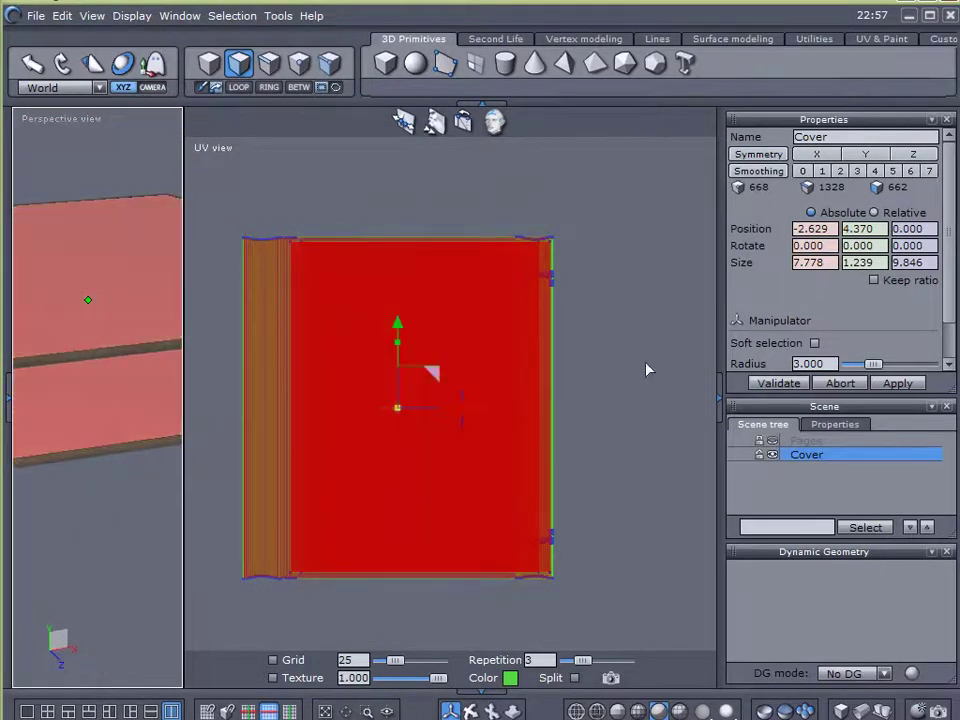
{"action": "left_click", "coordinate": [762, 713]}
- Select the remaining banded UV strip, unhide the rest of the Cover, and move the strip onto the one at the layout's left edge
{"action": "left_click_drag", "start_coordinate": [466, 186], "coordinate": [641, 634]}
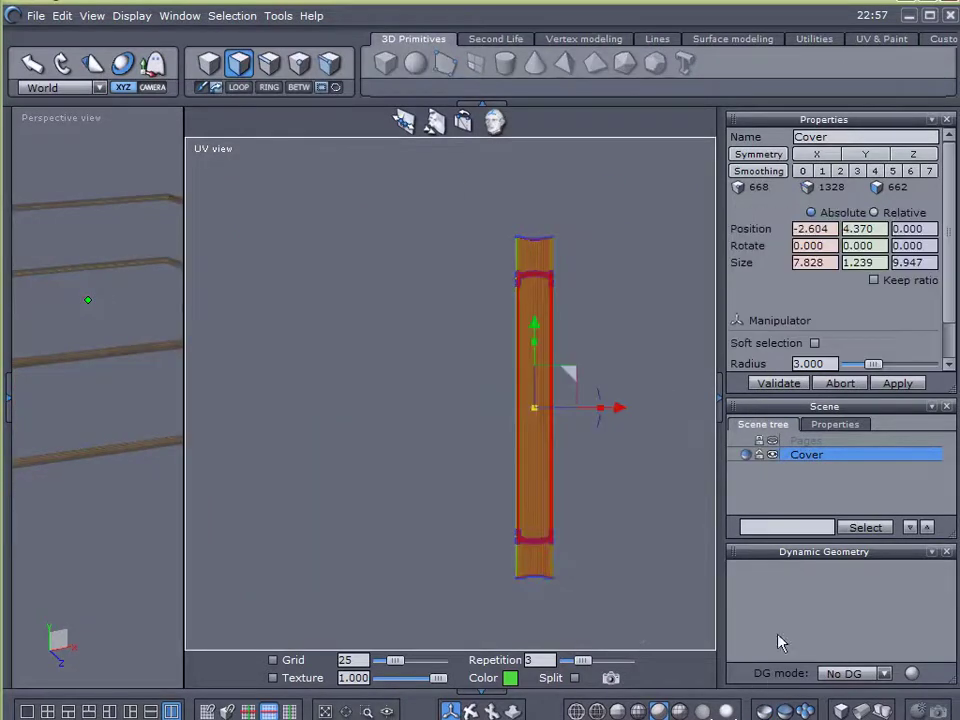
{"action": "left_click", "coordinate": [752, 458]}
{"action": "left_click_drag", "start_coordinate": [619, 405], "coordinate": [360, 429]}
{"action": "middle_click_drag", "start_coordinate": [618, 409], "coordinate": [671, 409]}
{"action": "scroll", "coordinate": [332, 388], "scroll_direction": "up", "scroll_amount": 2}
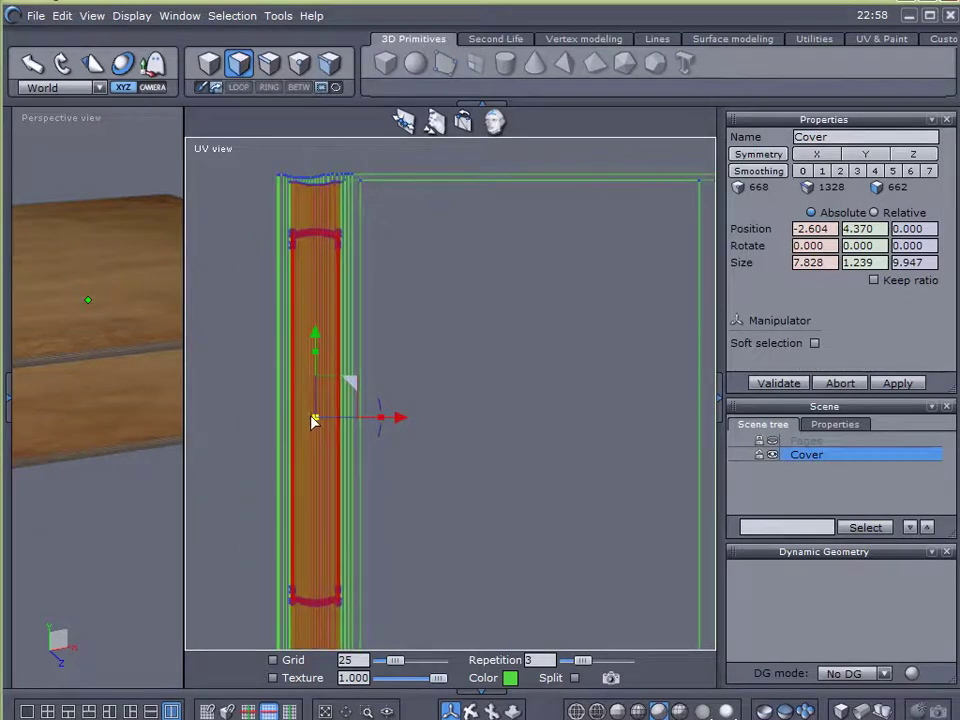
{"action": "scroll", "coordinate": [476, 463], "scroll_direction": "down", "scroll_amount": 2}
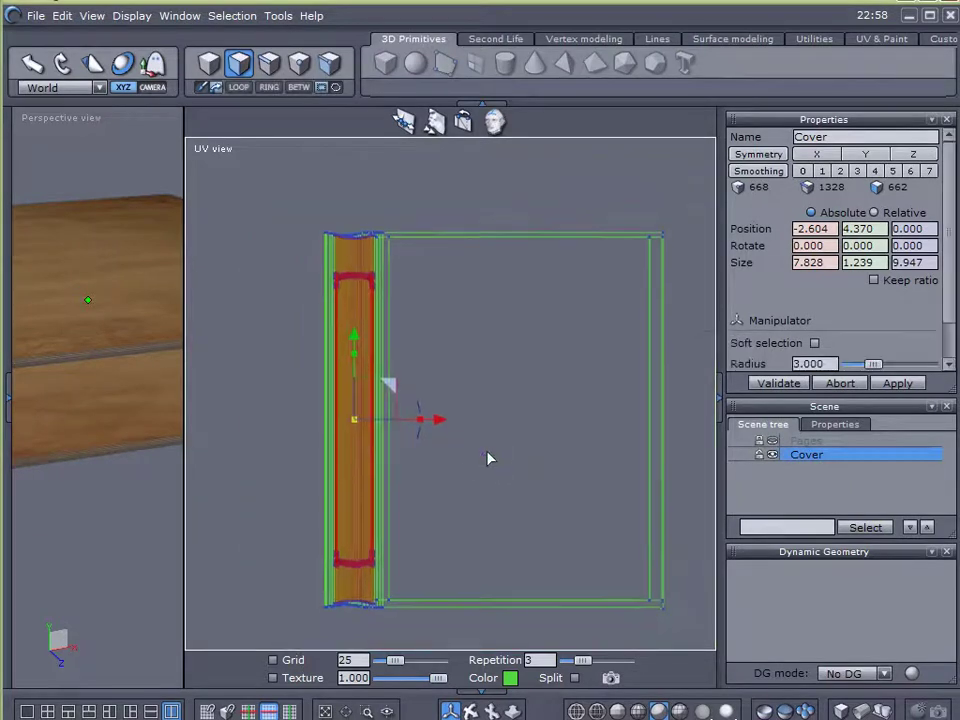
{"action": "left_click", "coordinate": [218, 534]}
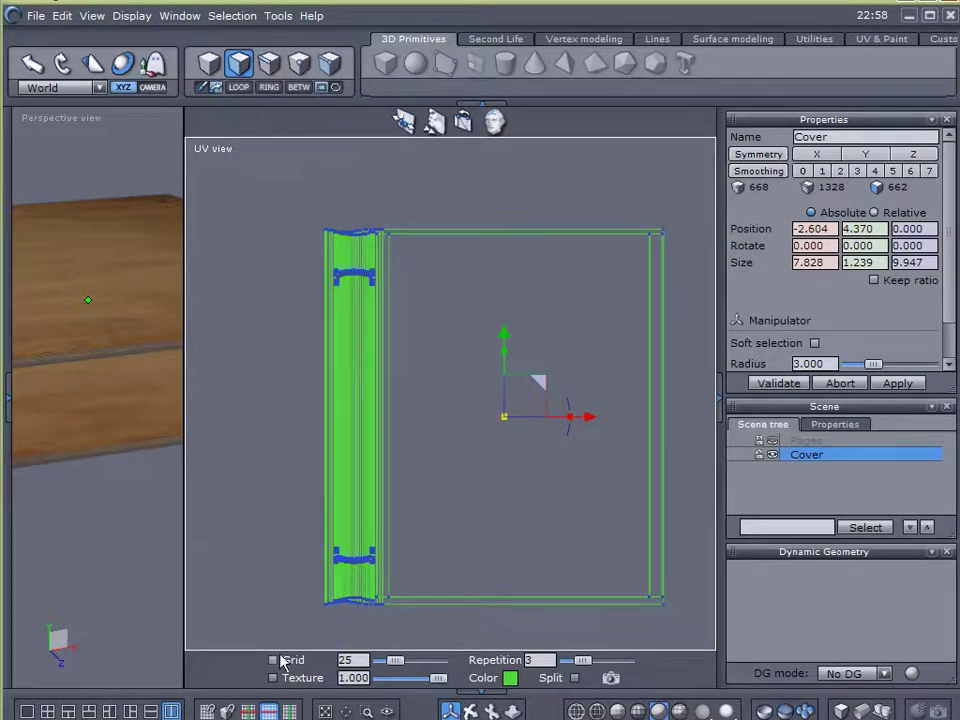
- Show the UV grid and export the Cover's UV layout to the desktop as an image named Cover
{"action": "left_click", "coordinate": [276, 659]}
{"action": "middle_click_drag", "start_coordinate": [651, 560], "coordinate": [620, 536]}
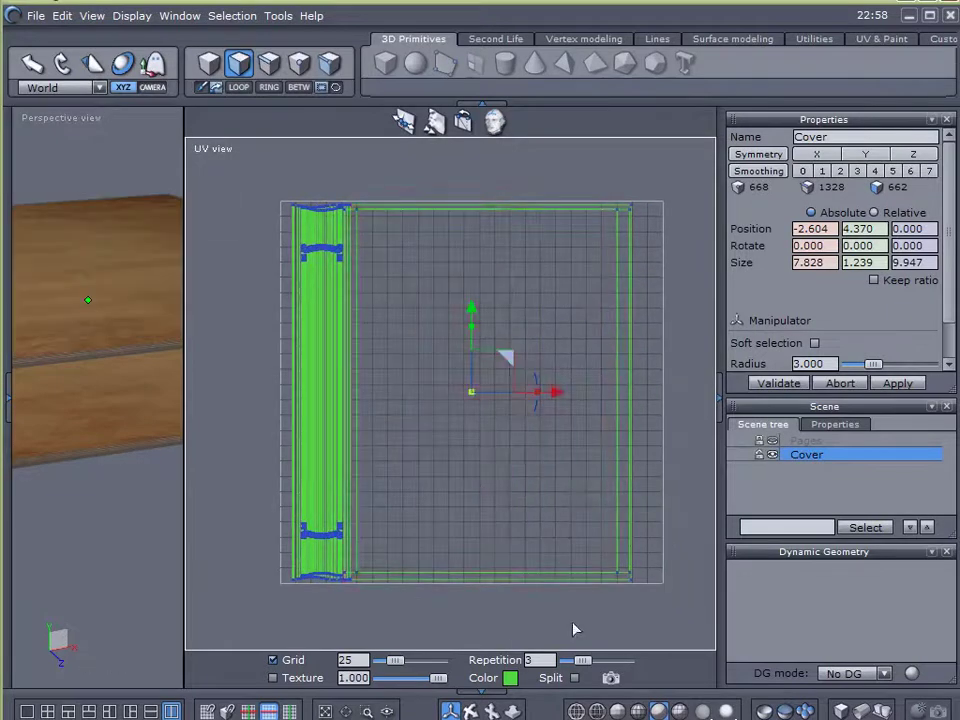
{"action": "left_click", "coordinate": [610, 679]}
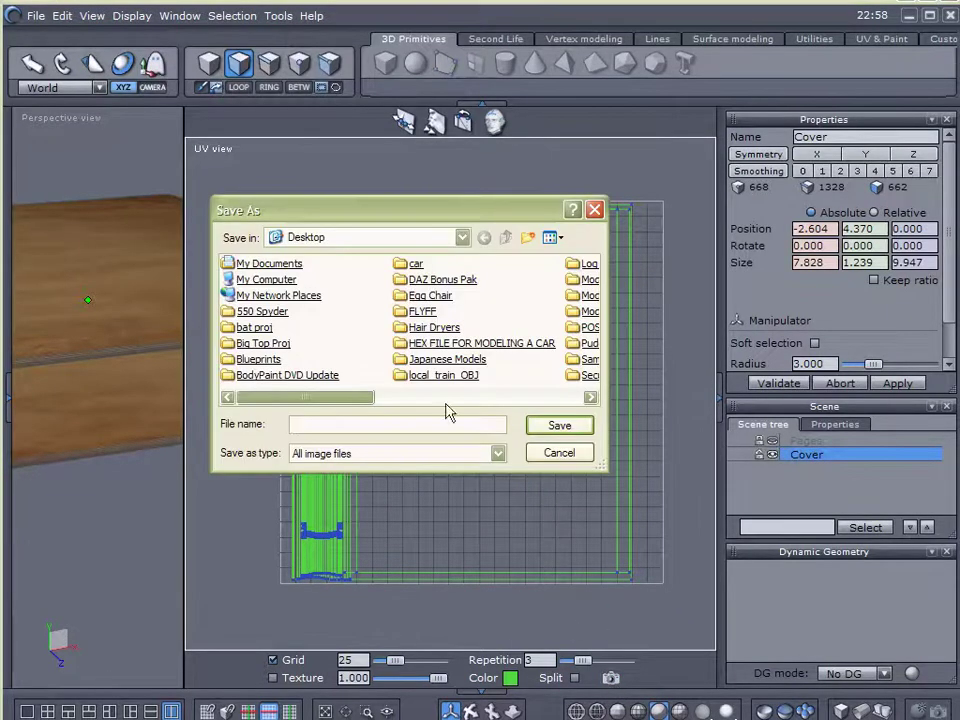
{"action": "type", "text": "Cover"}
{"action": "key", "text": "Return"}
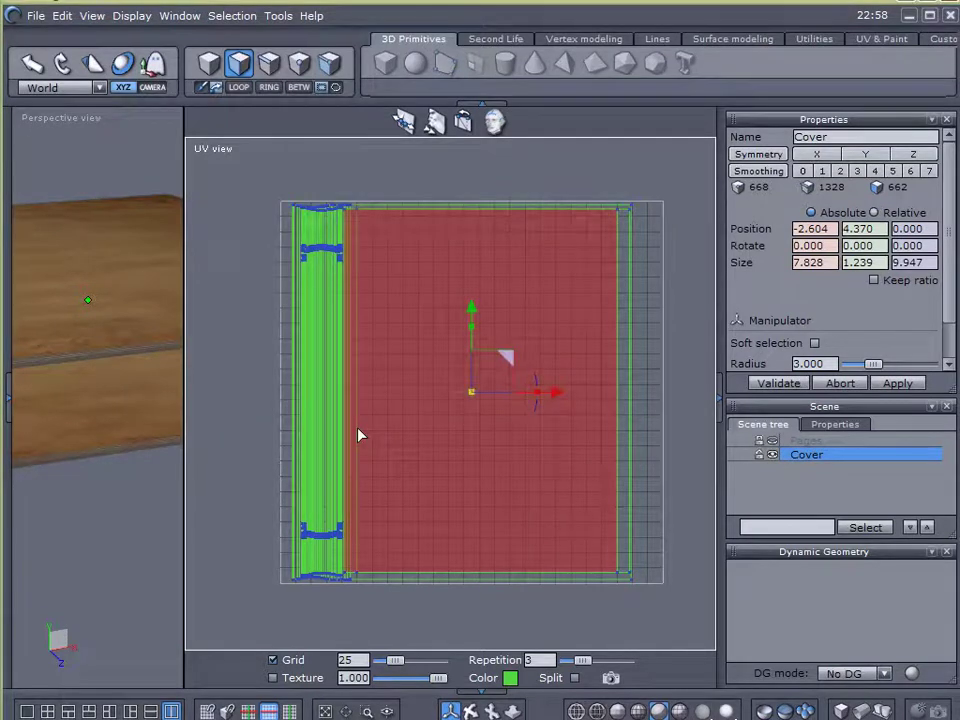
{"action": "left_click", "coordinate": [231, 540]}
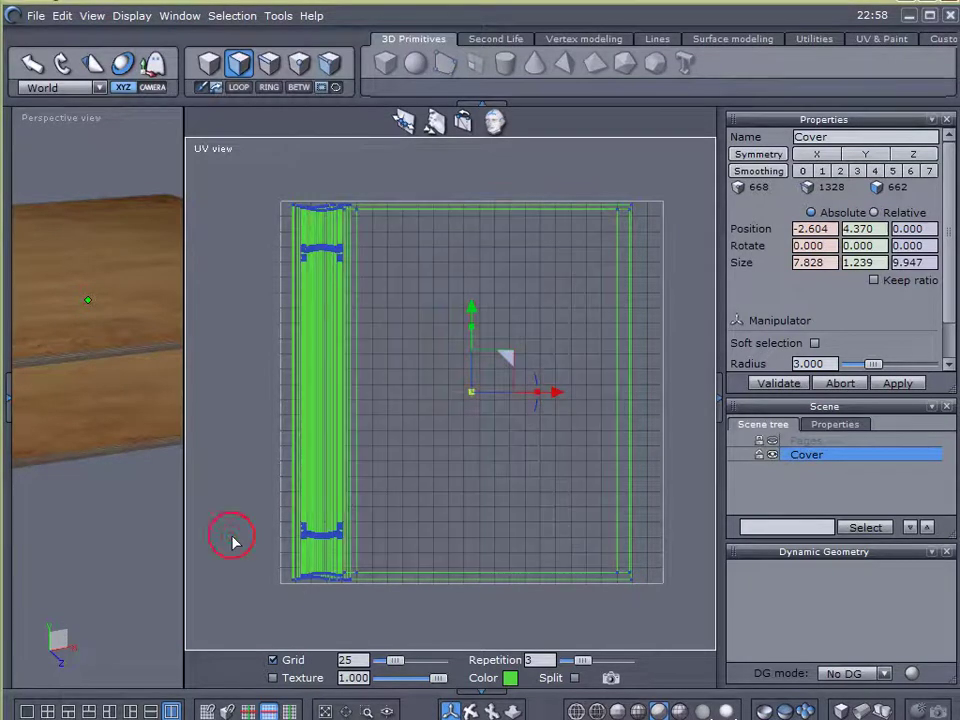